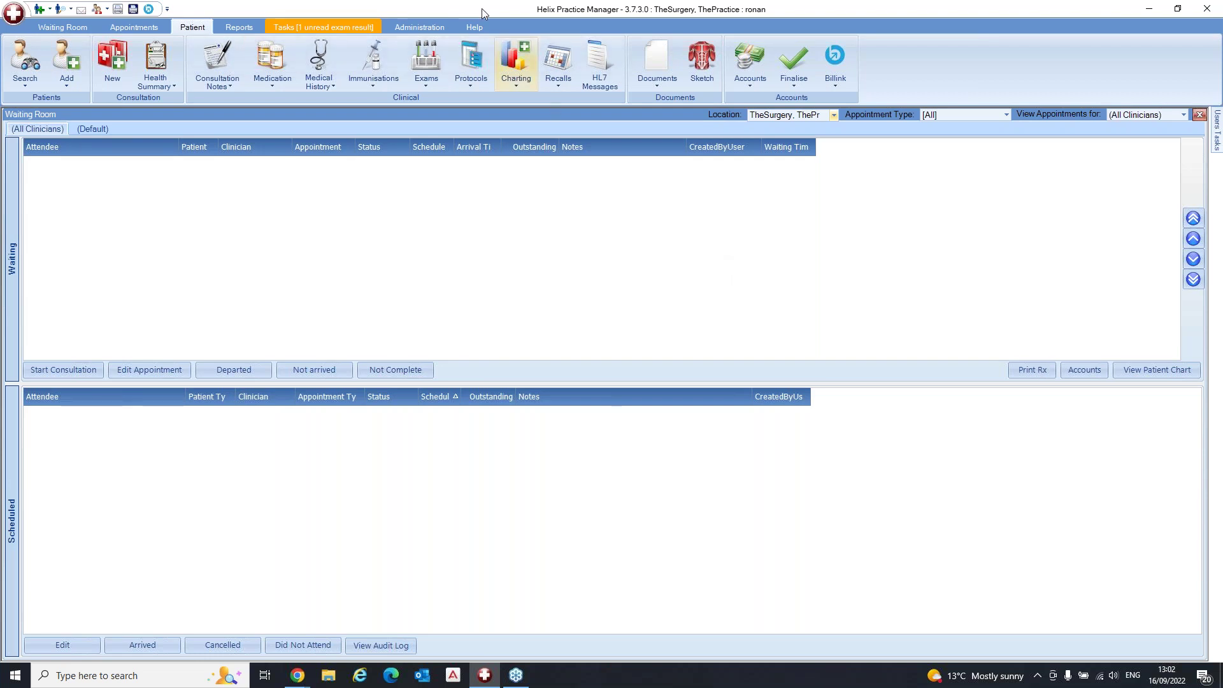
- View the product version under Help > About, then close the About window
{"action": "left_click", "coordinate": [476, 28]}
{"action": "left_click", "coordinate": [25, 58]}
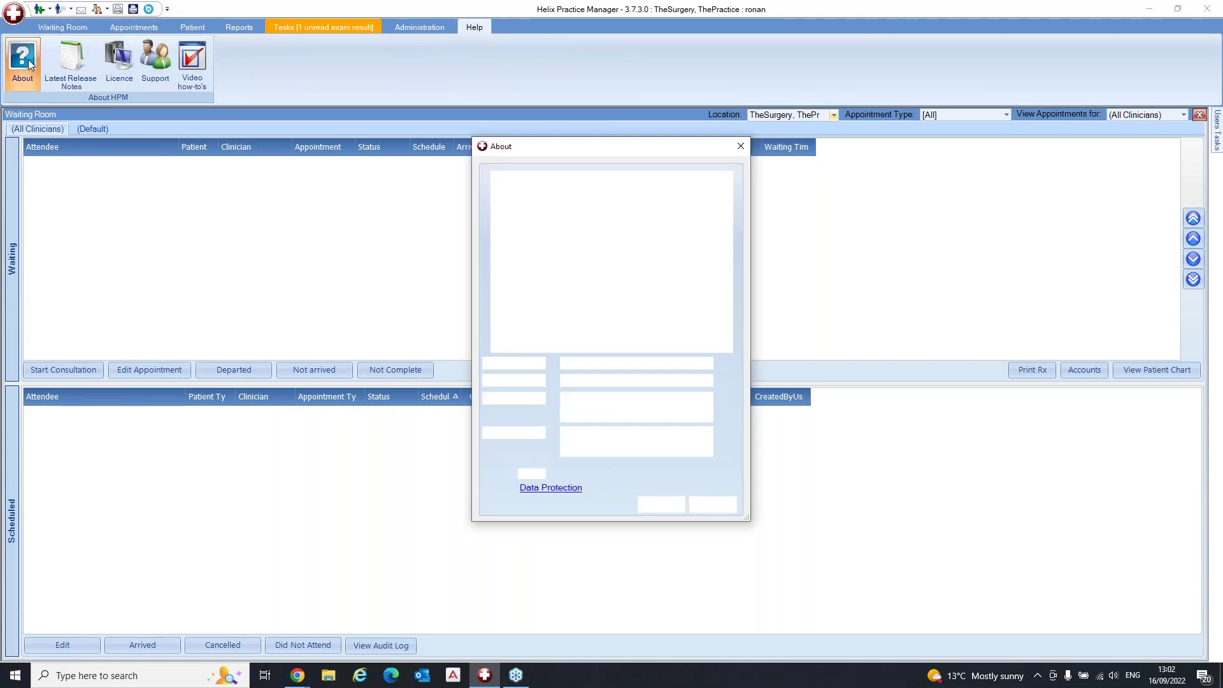
{"action": "left_click", "coordinate": [741, 147]}
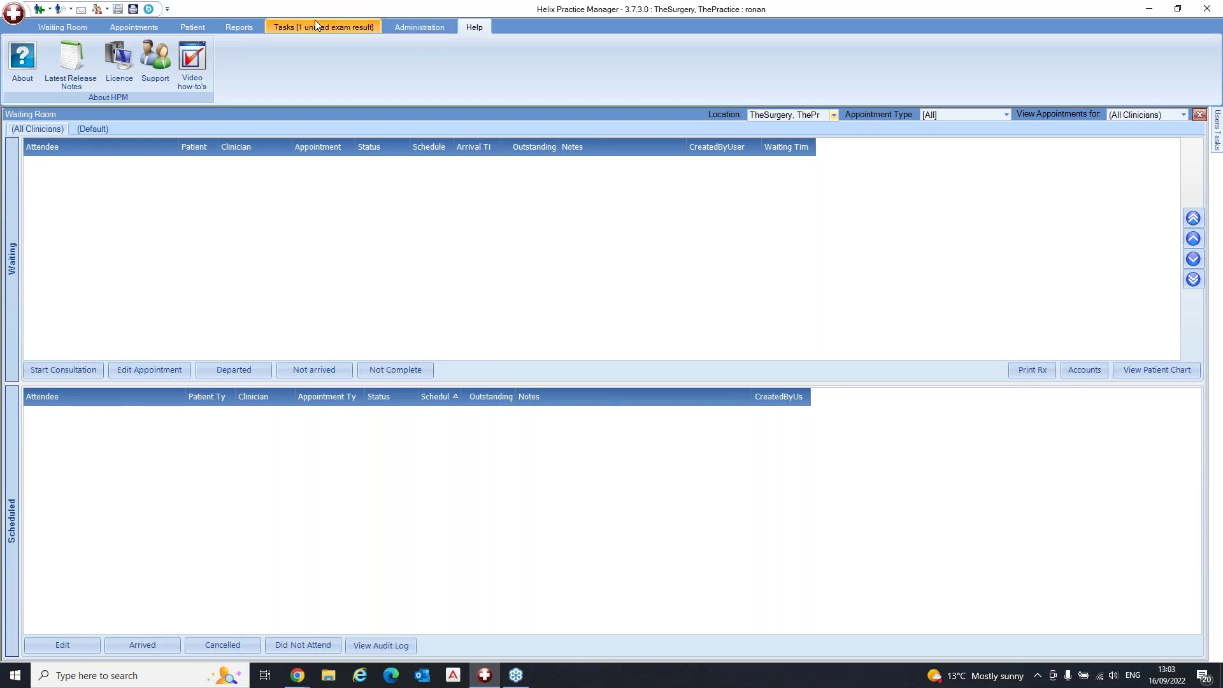
- Find the Influenza test patient in Patient Search and show their immunisations
{"action": "left_click", "coordinate": [199, 28]}
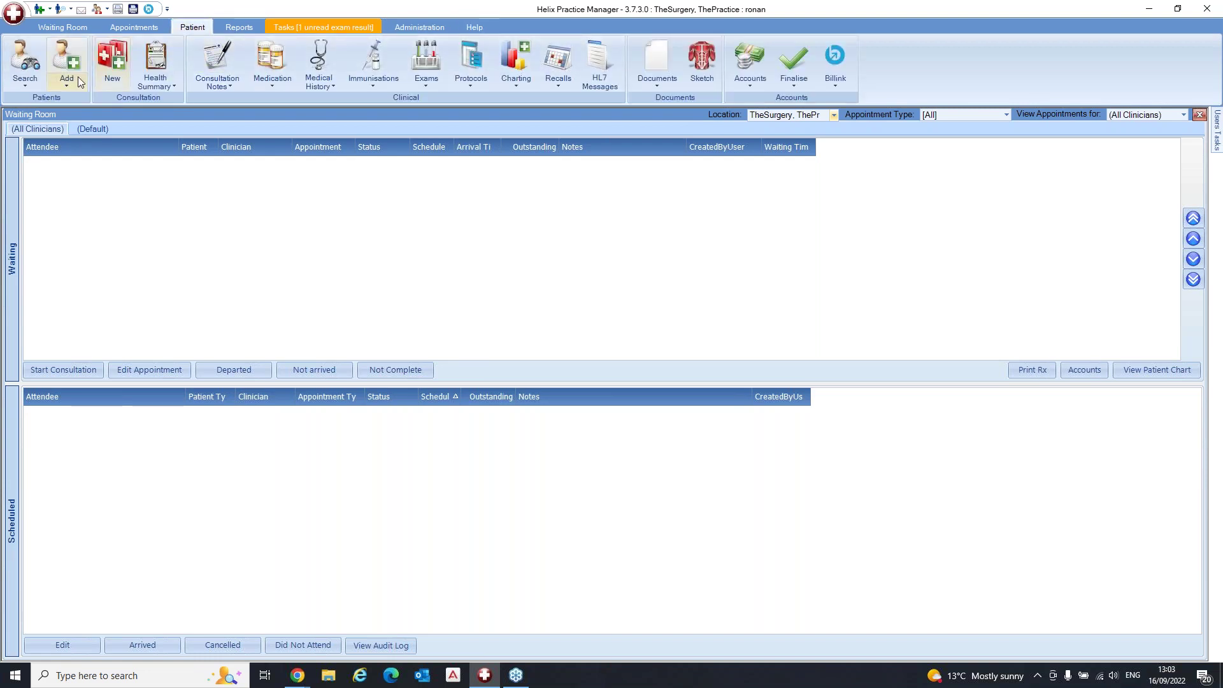
{"action": "left_click", "coordinate": [30, 54]}
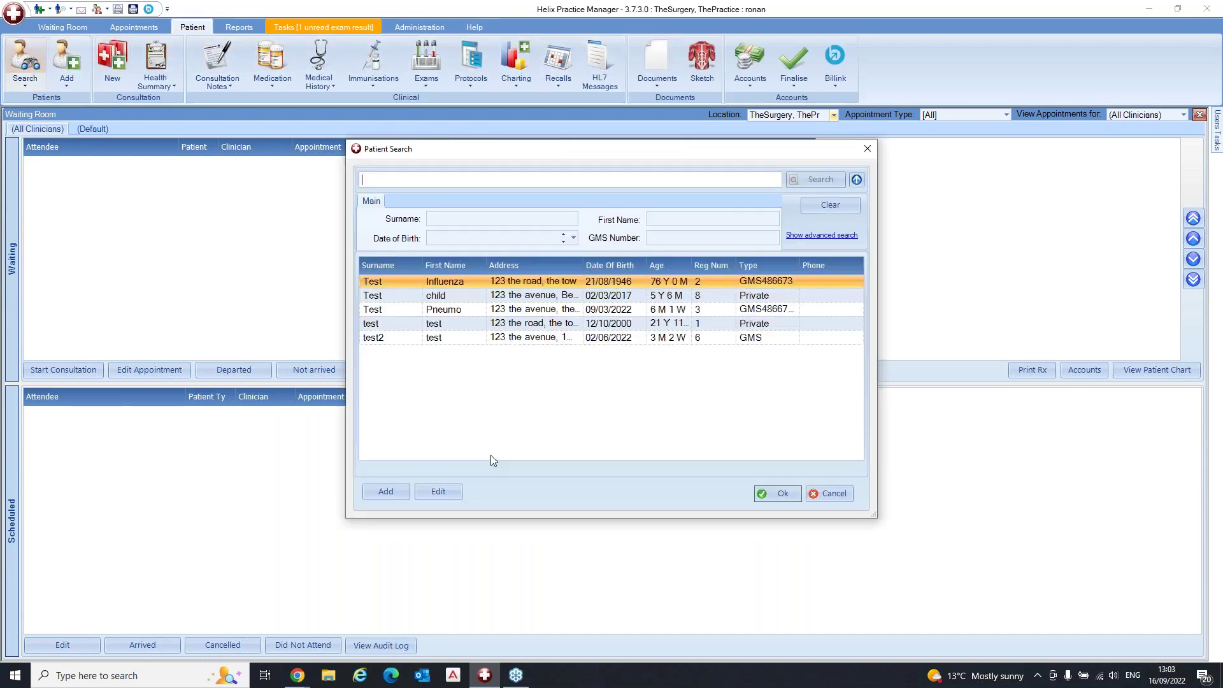
{"action": "double_click", "coordinate": [456, 284]}
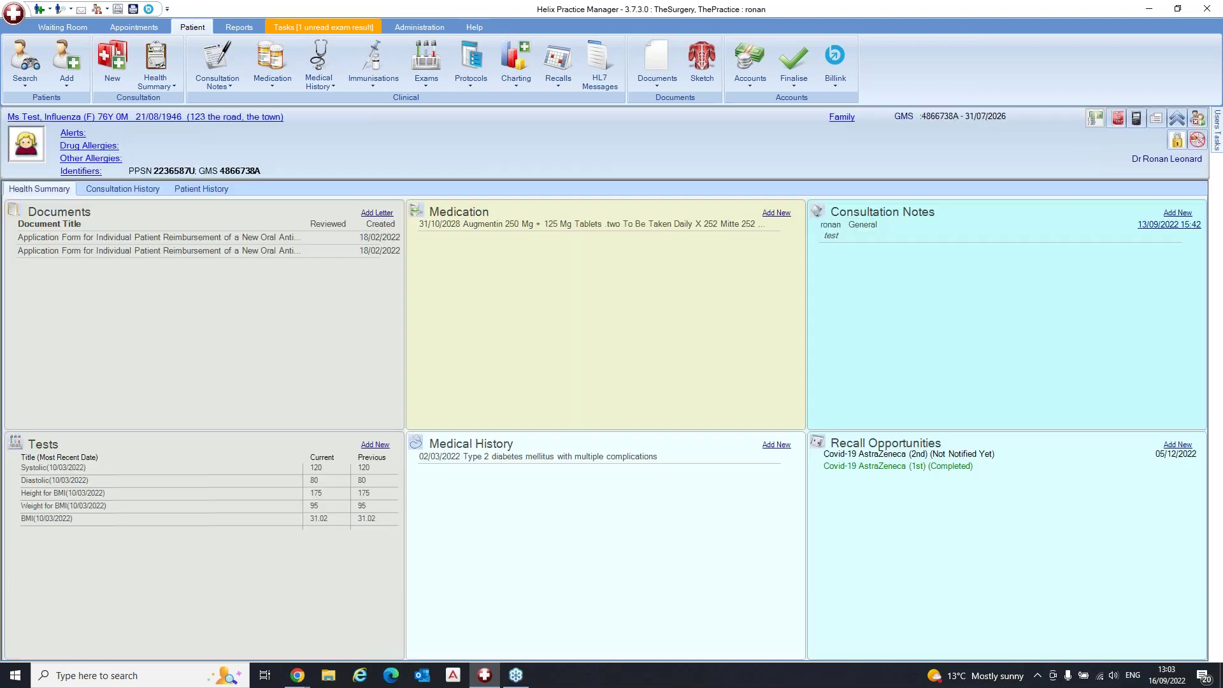
{"action": "left_click", "coordinate": [373, 54]}
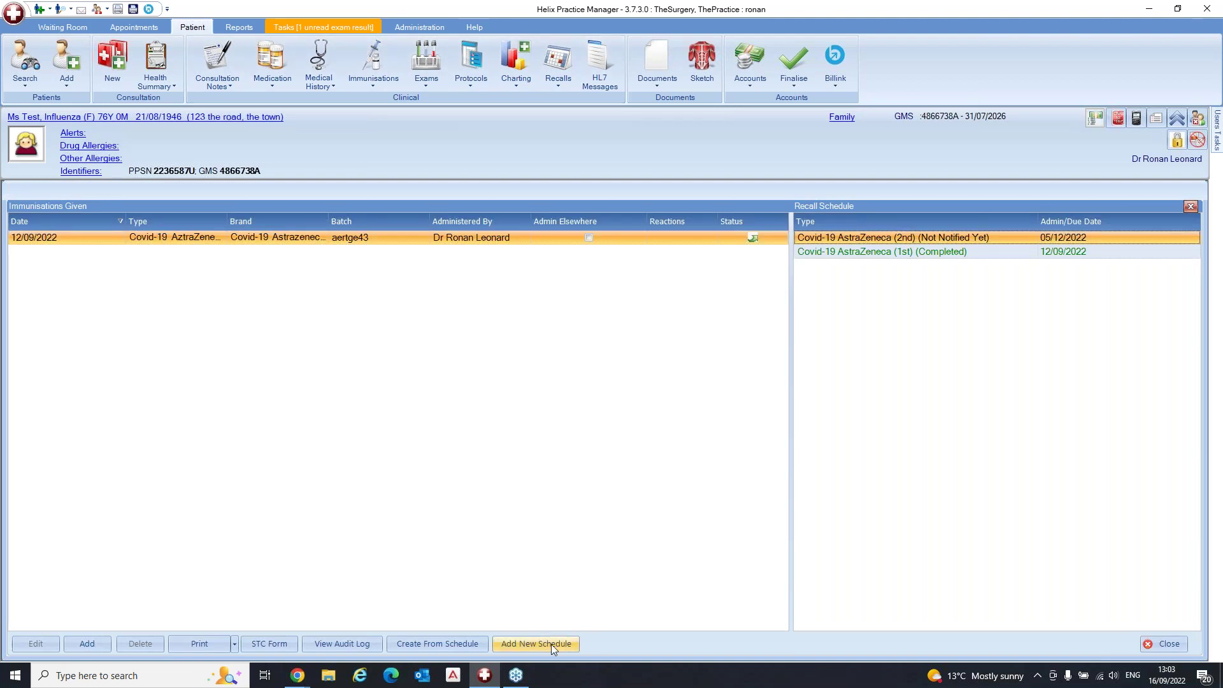
- Add a Flu Vaccine recall schedule due 16/09/2022 and select the new entry
{"action": "left_click", "coordinate": [551, 645]}
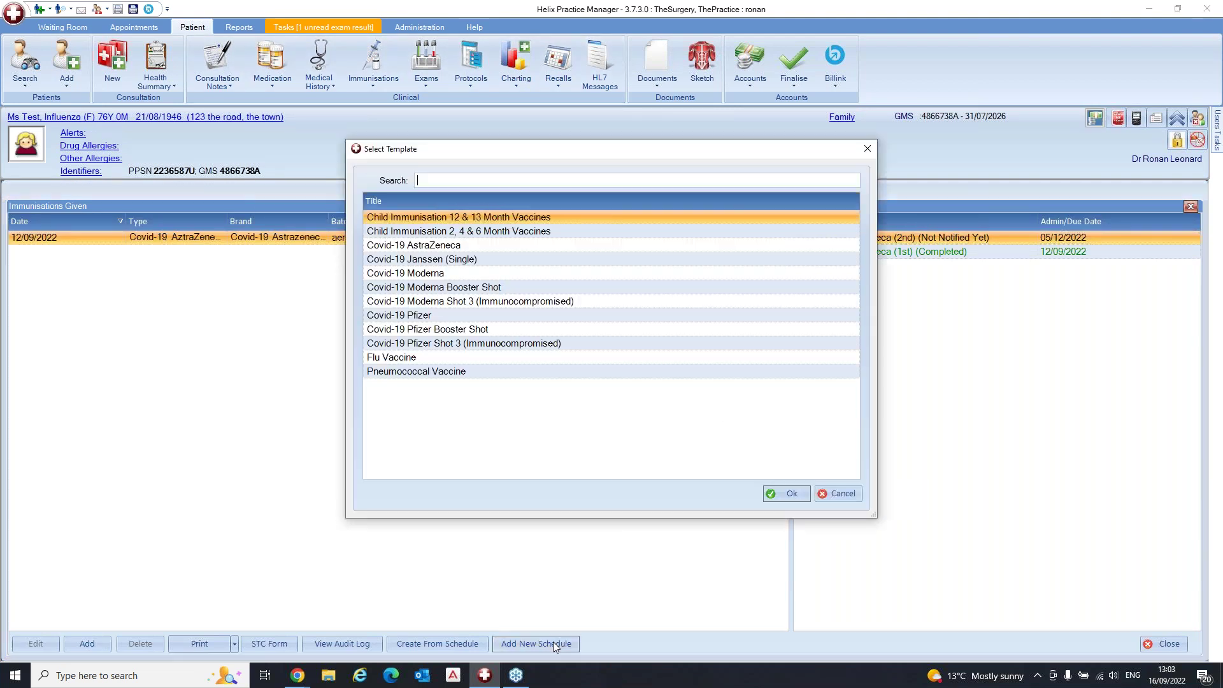
{"action": "left_click", "coordinate": [406, 358]}
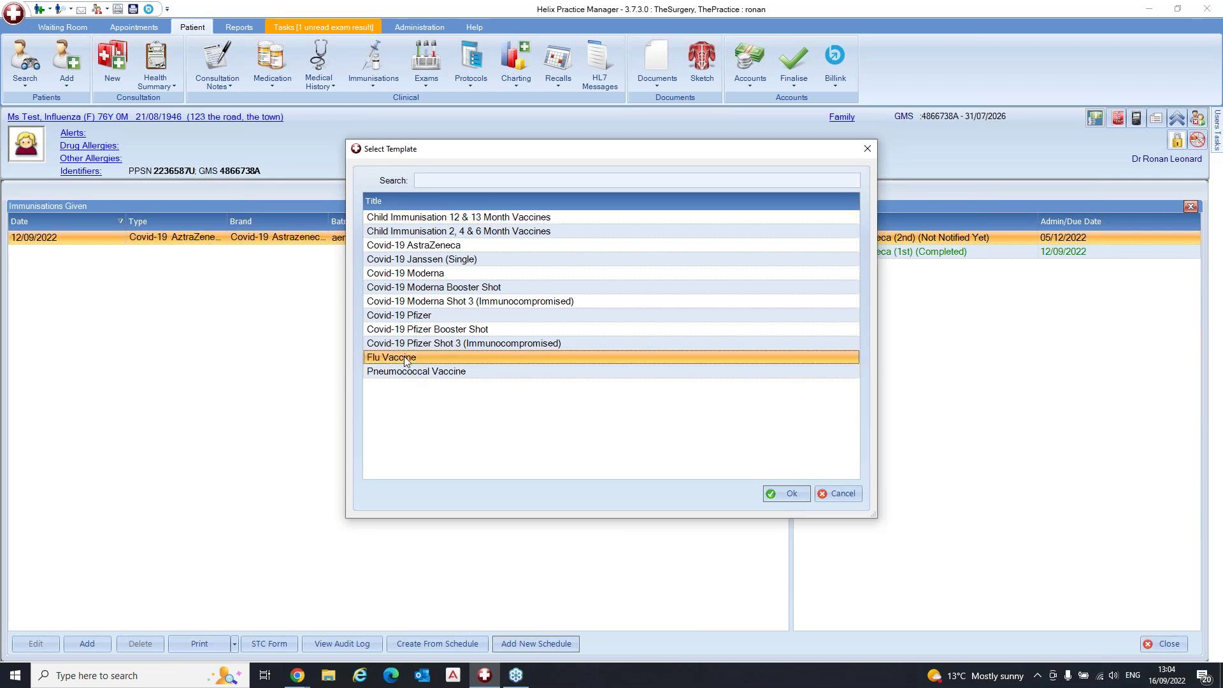
{"action": "left_click", "coordinate": [788, 494]}
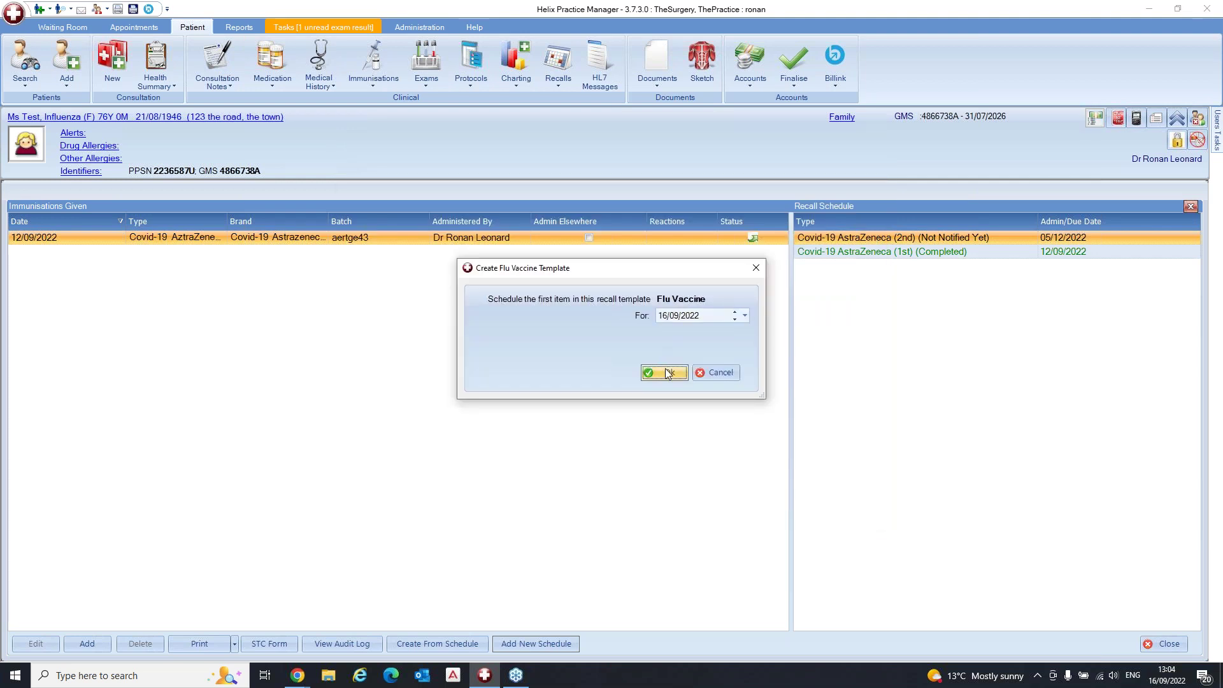
{"action": "left_click", "coordinate": [669, 374]}
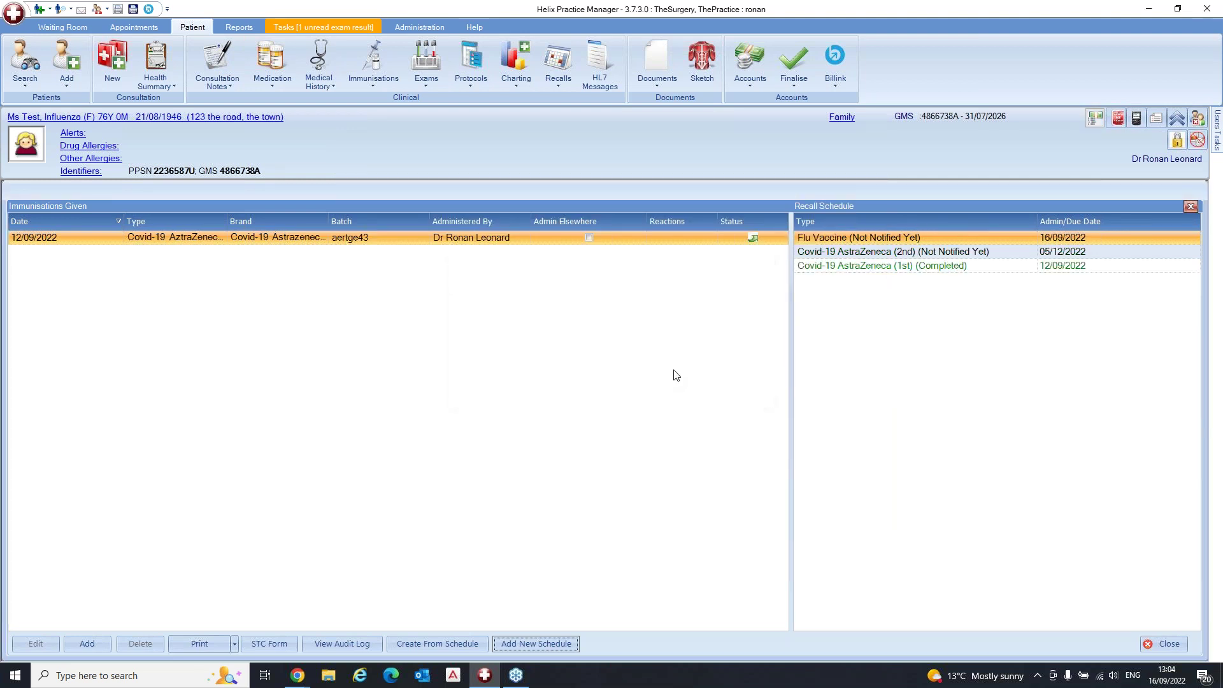
{"action": "left_click", "coordinate": [848, 241]}
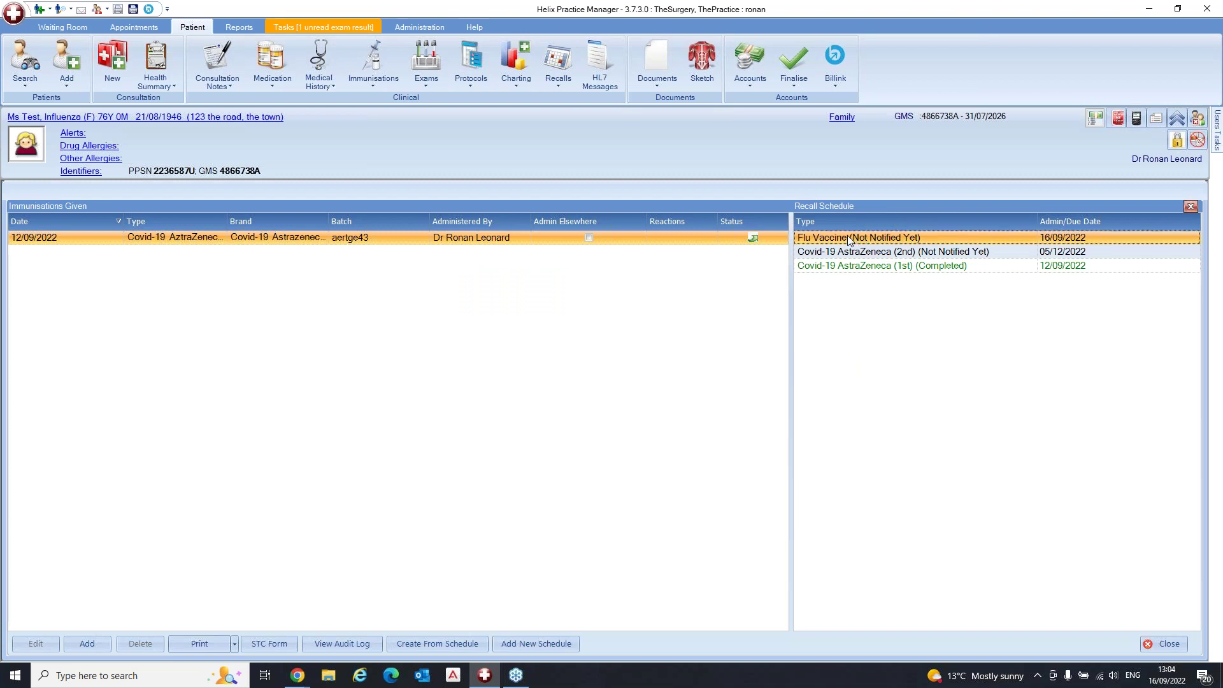
- Start a consent record from the flu recall: Dose 1, Claim, Consent and Complete Course Yes
{"action": "left_click", "coordinate": [454, 643]}
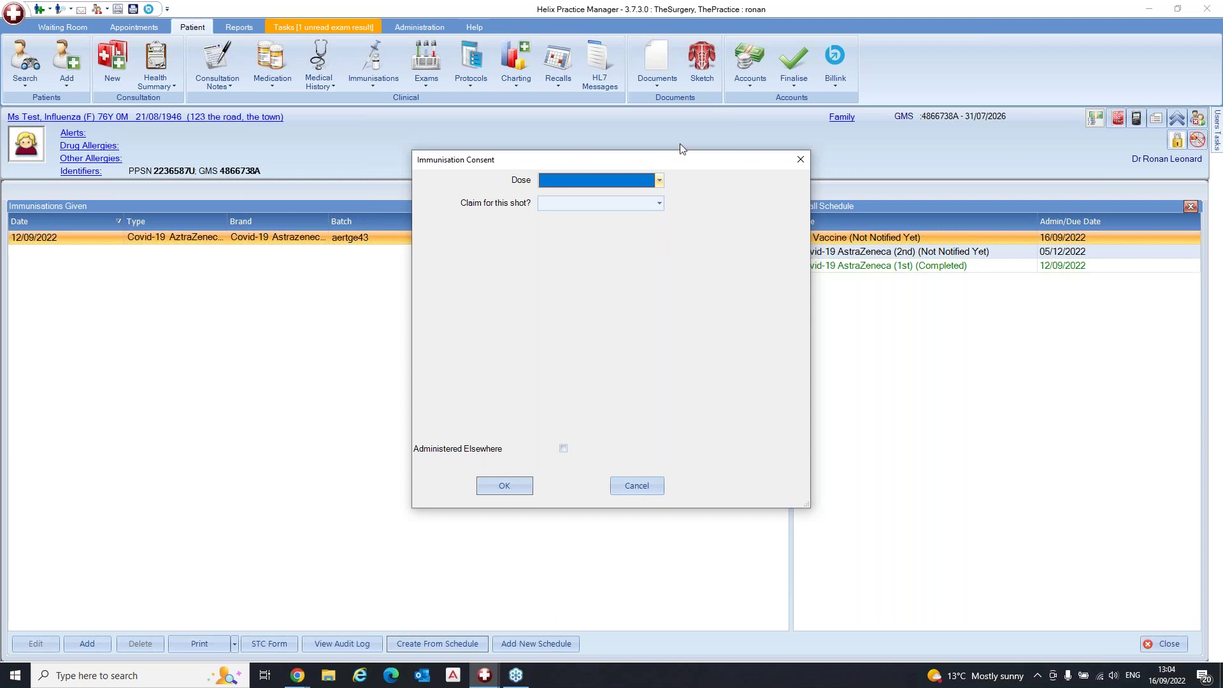
{"action": "left_click", "coordinate": [660, 181]}
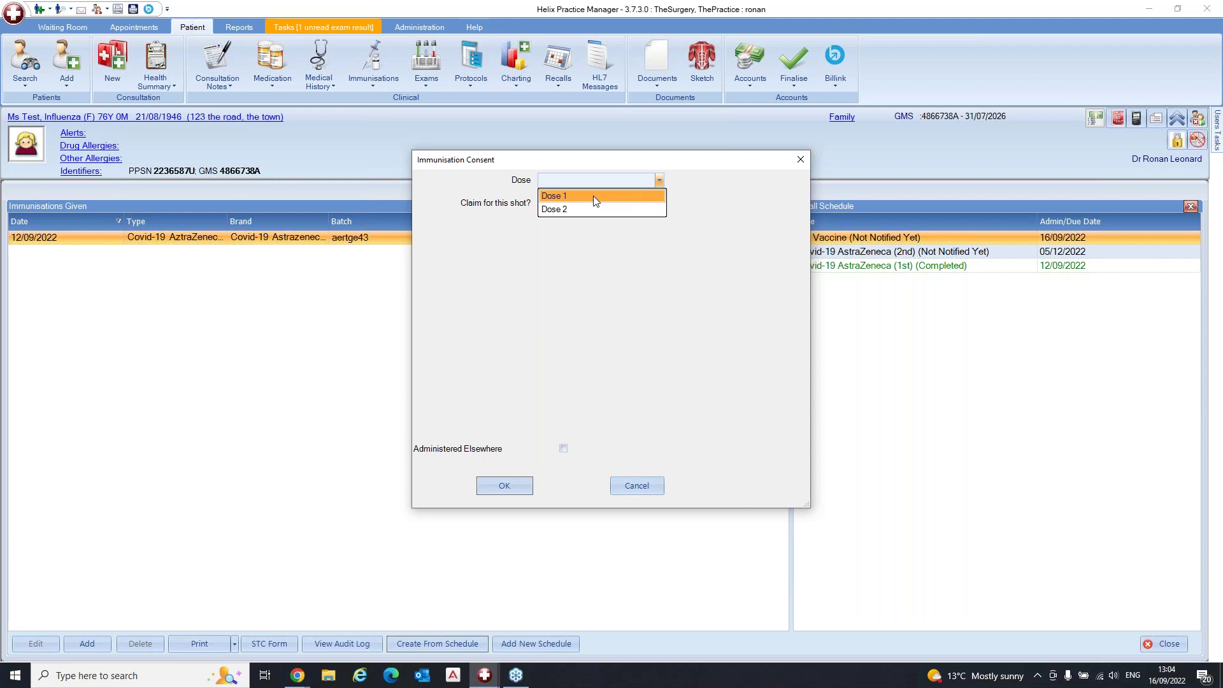
{"action": "left_click", "coordinate": [593, 196]}
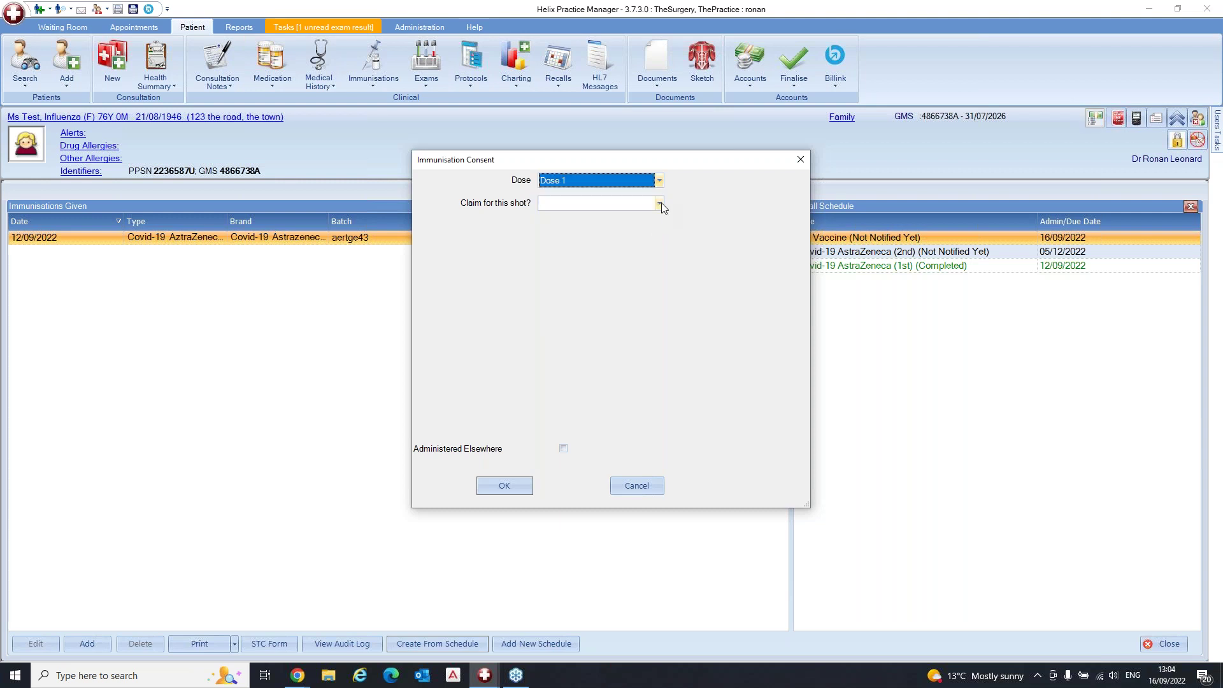
{"action": "left_click", "coordinate": [660, 203]}
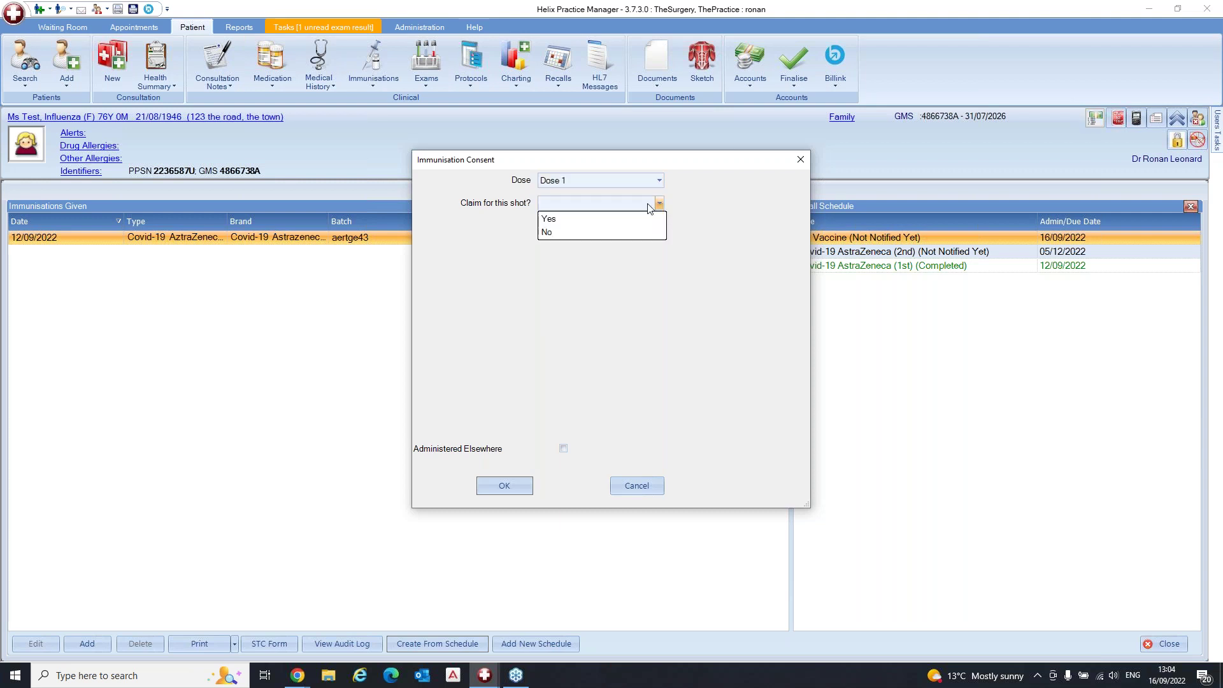
{"action": "left_click", "coordinate": [569, 219]}
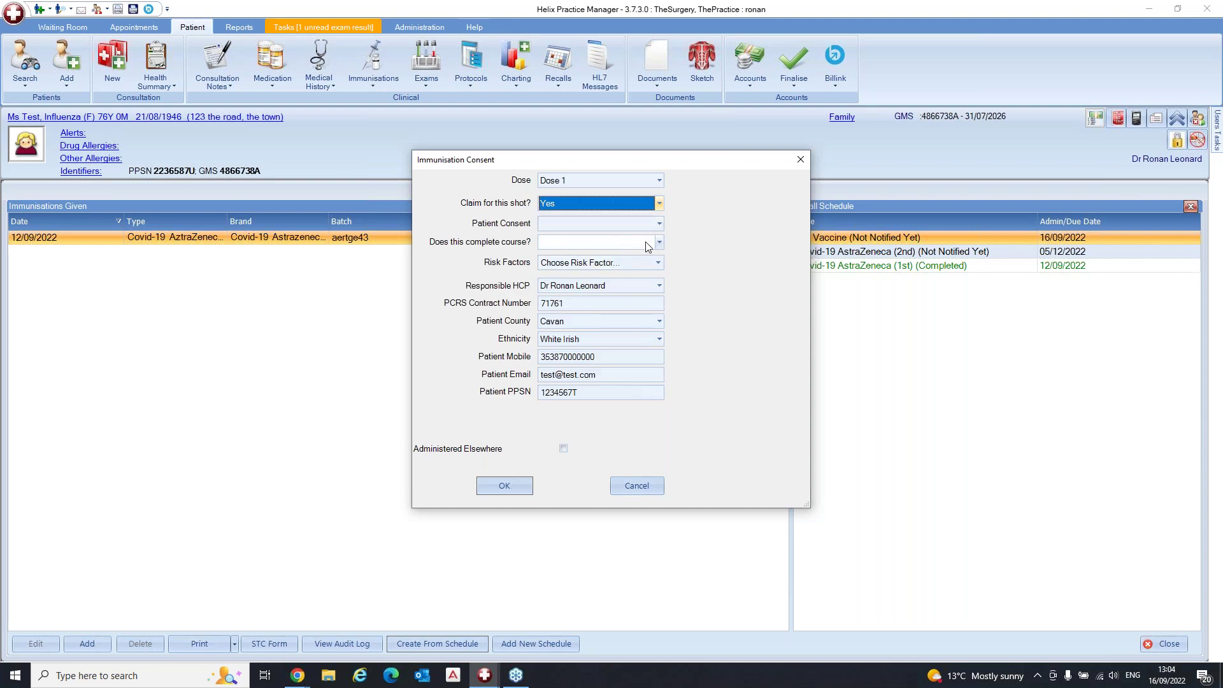
{"action": "left_click", "coordinate": [660, 226]}
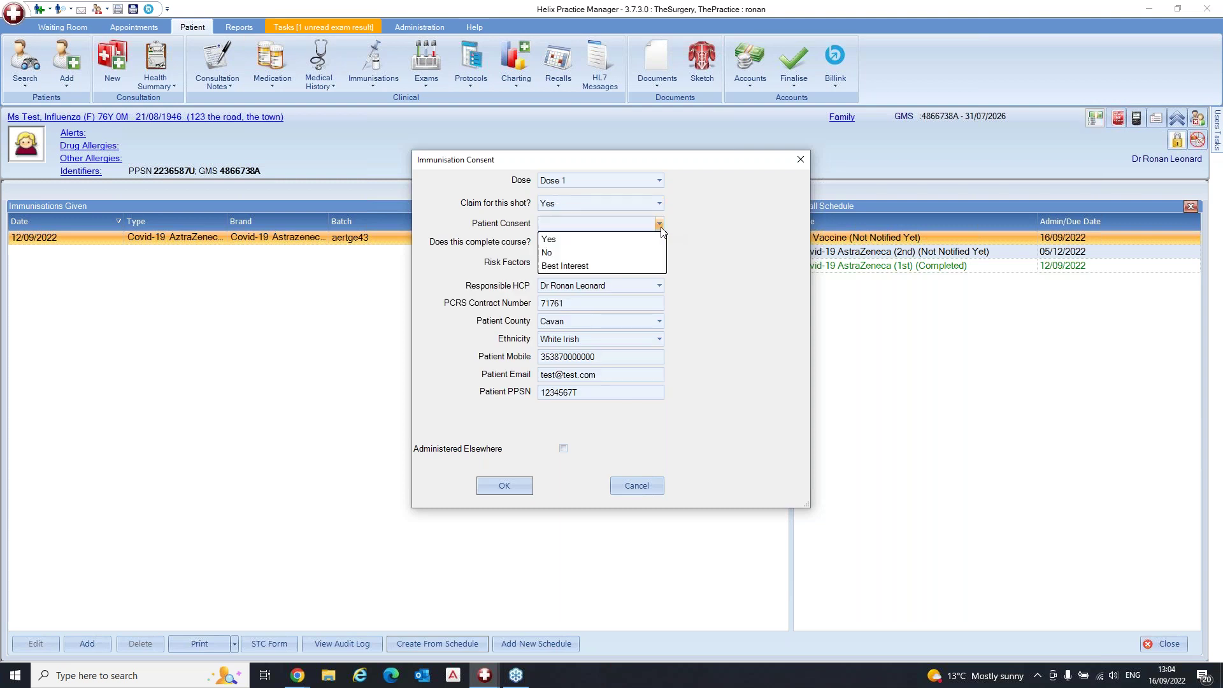
{"action": "left_click", "coordinate": [602, 238]}
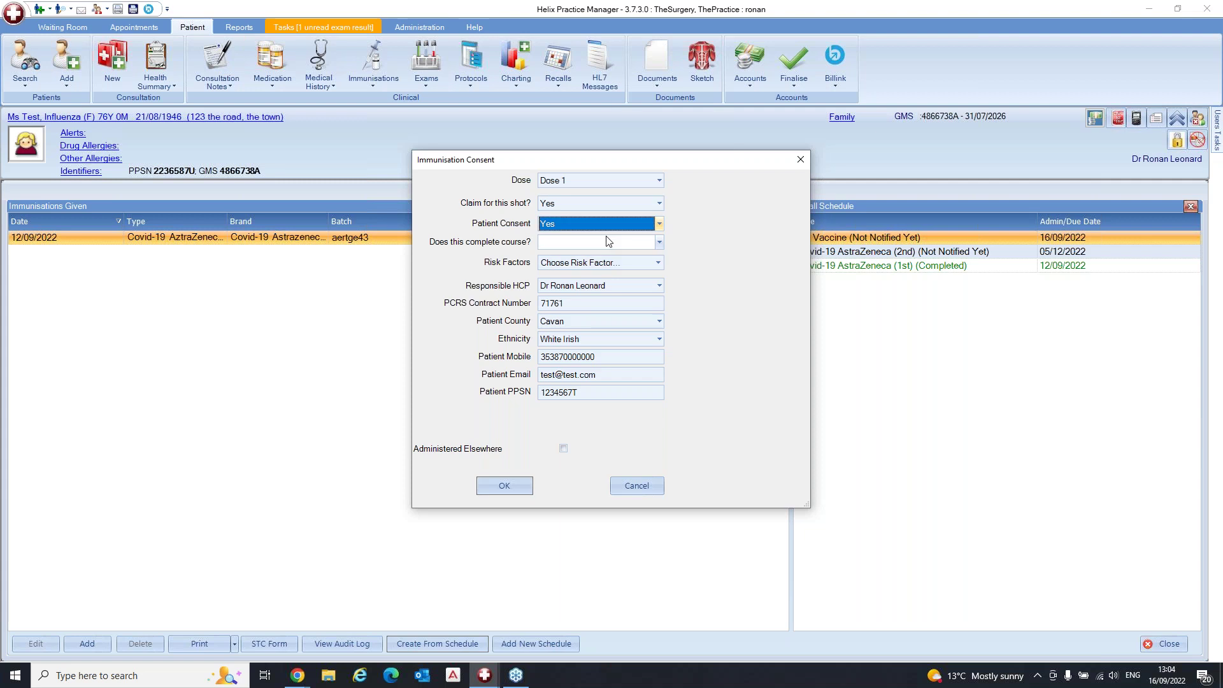
{"action": "left_click", "coordinate": [658, 242]}
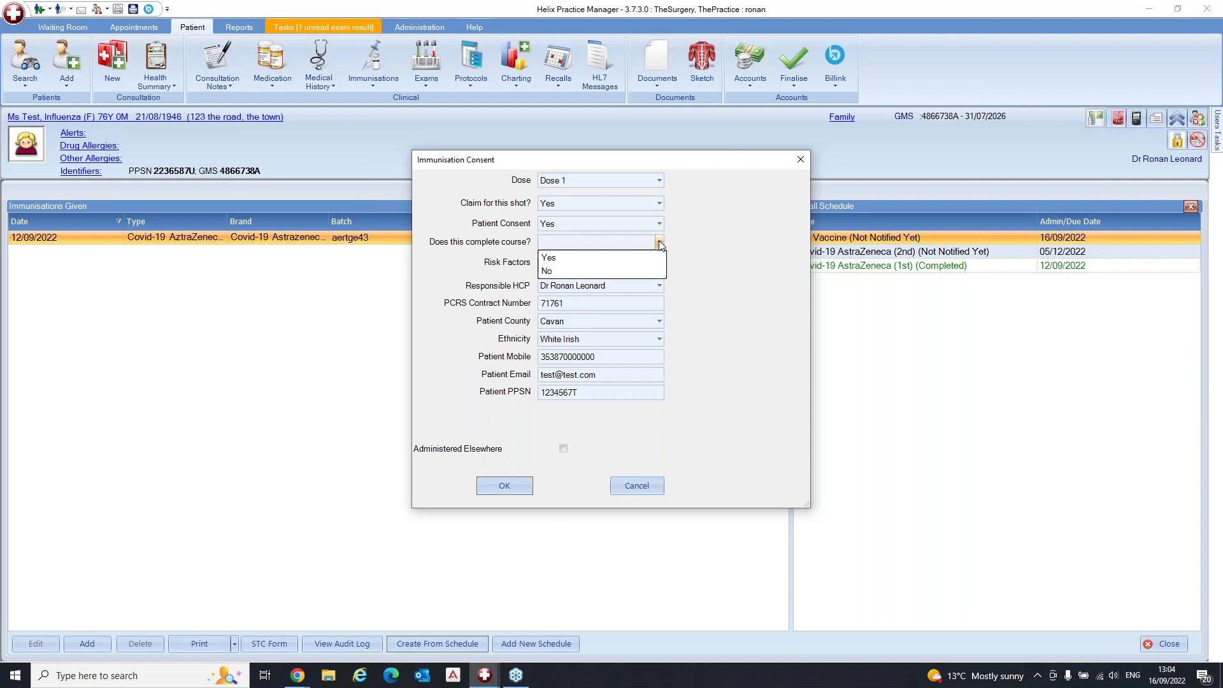
{"action": "left_click", "coordinate": [564, 259]}
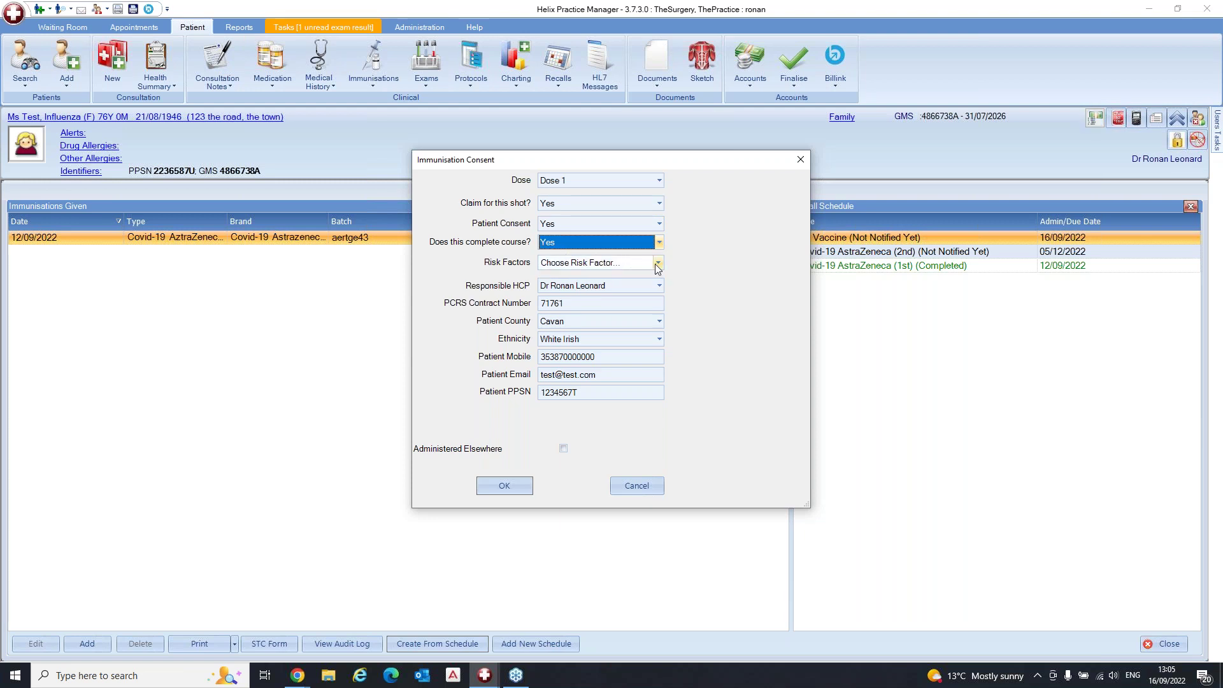
- Tick the Age 65 and over risk factor, then check the PCRS contract number and White Irish ethnicity
{"action": "left_click", "coordinate": [658, 264]}
{"action": "left_click", "coordinate": [548, 280]}
{"action": "left_click", "coordinate": [688, 248]}
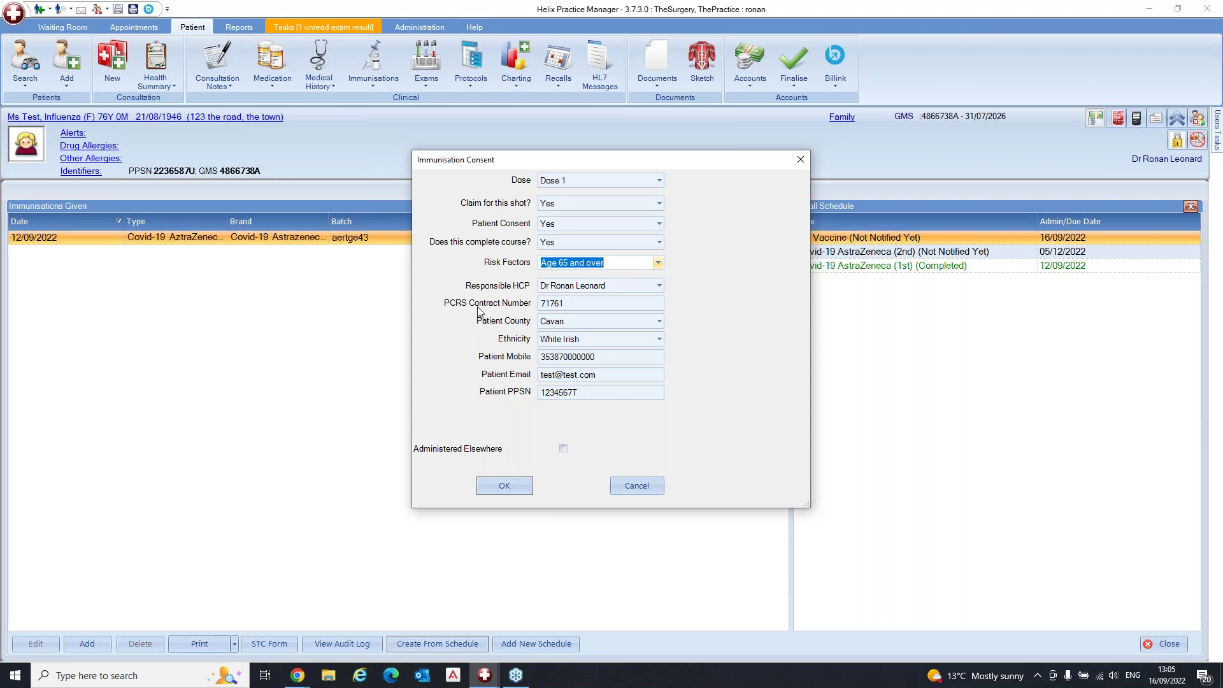
{"action": "left_click", "coordinate": [568, 304]}
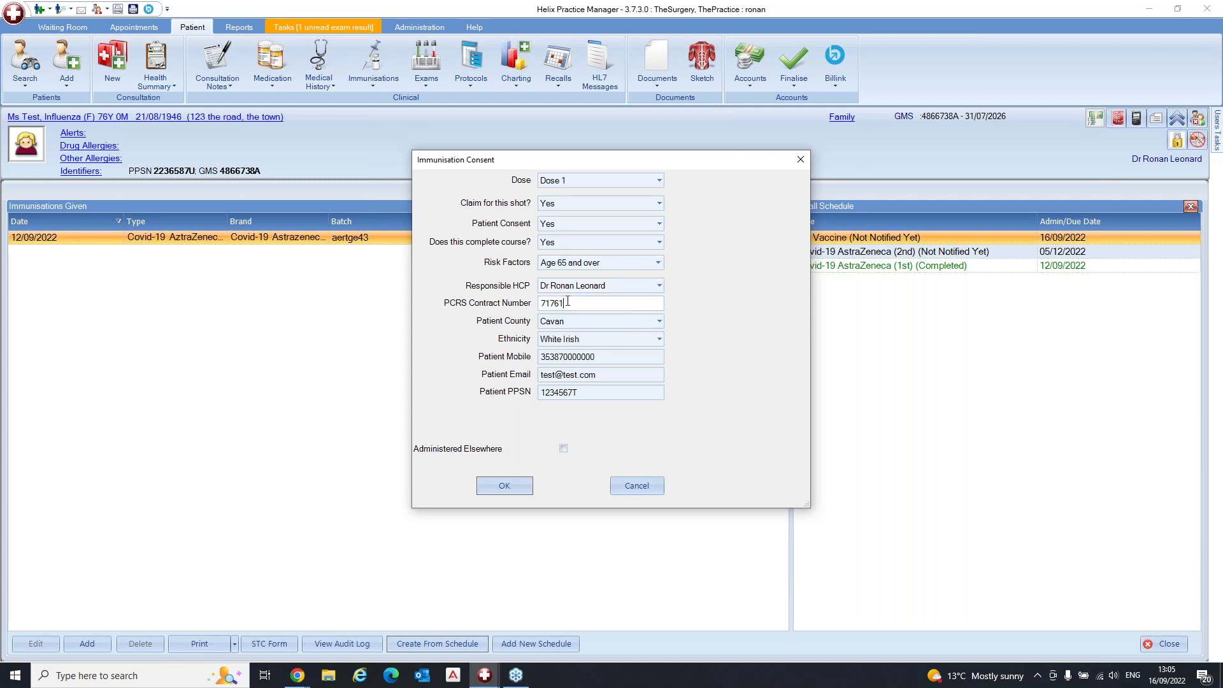
{"action": "left_click_drag", "start_coordinate": [568, 304], "coordinate": [543, 303]}
{"action": "left_click", "coordinate": [553, 342]}
{"action": "left_click", "coordinate": [561, 352]}
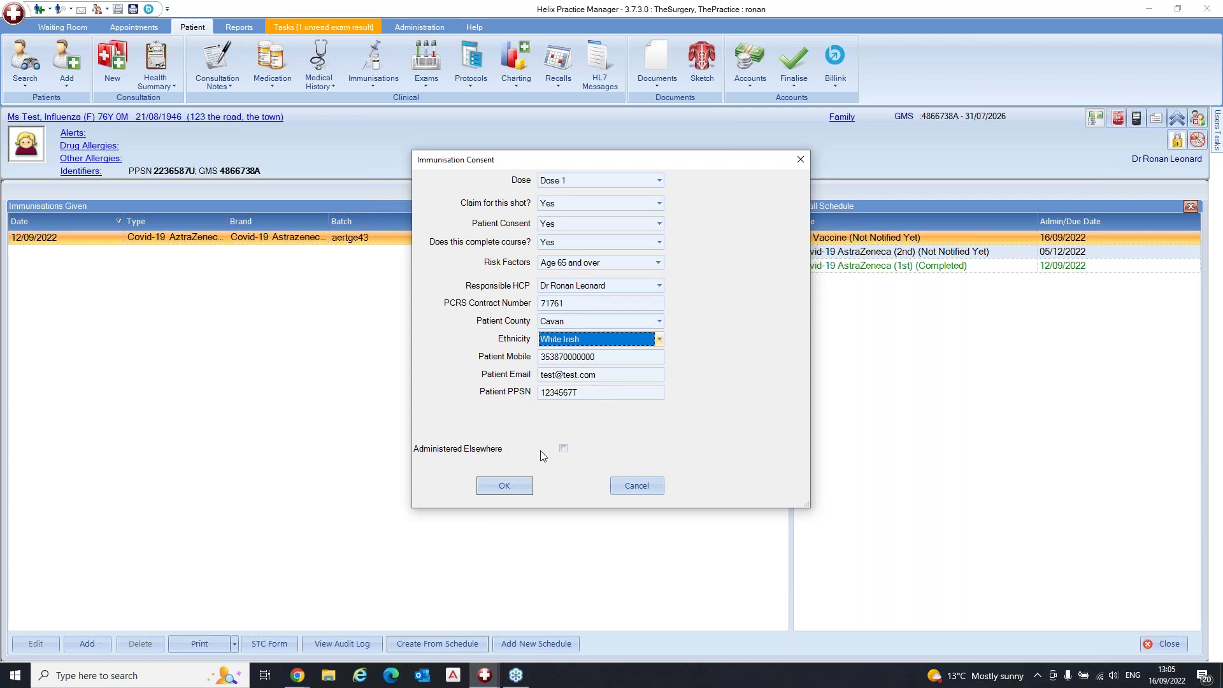
- Submit the consent form, decline the reused-PPSN warning and enter the patient's correct PPSN
{"action": "left_click", "coordinate": [519, 483]}
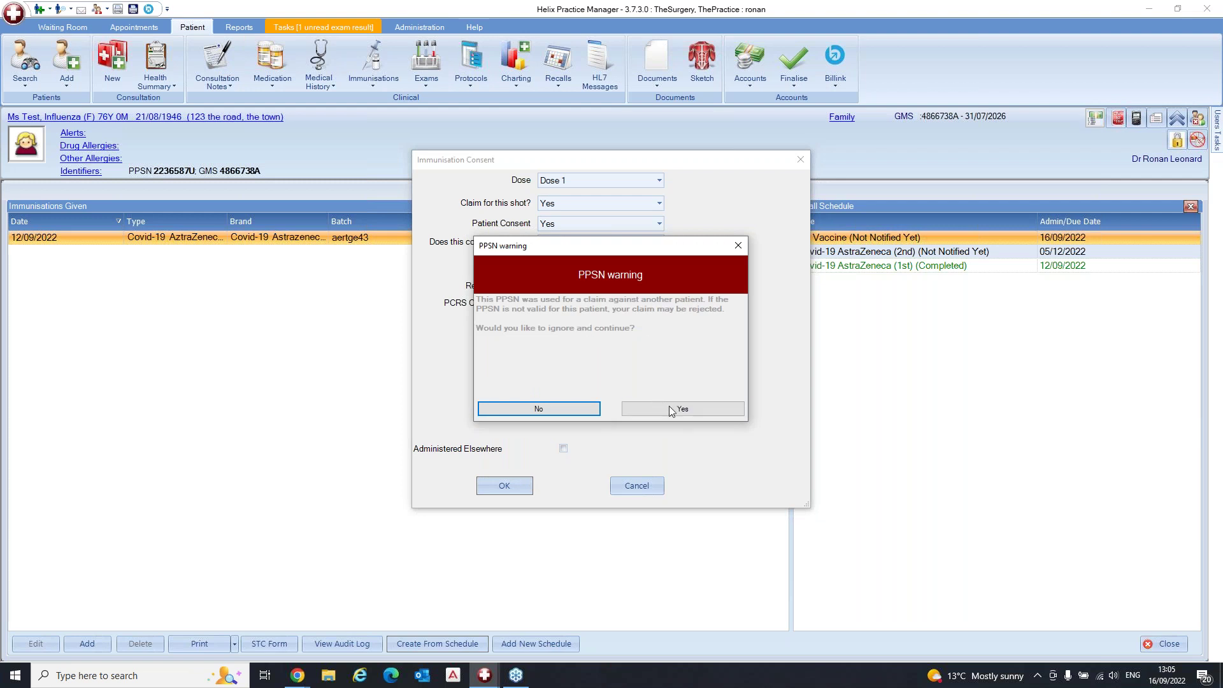
{"action": "left_click", "coordinate": [584, 410]}
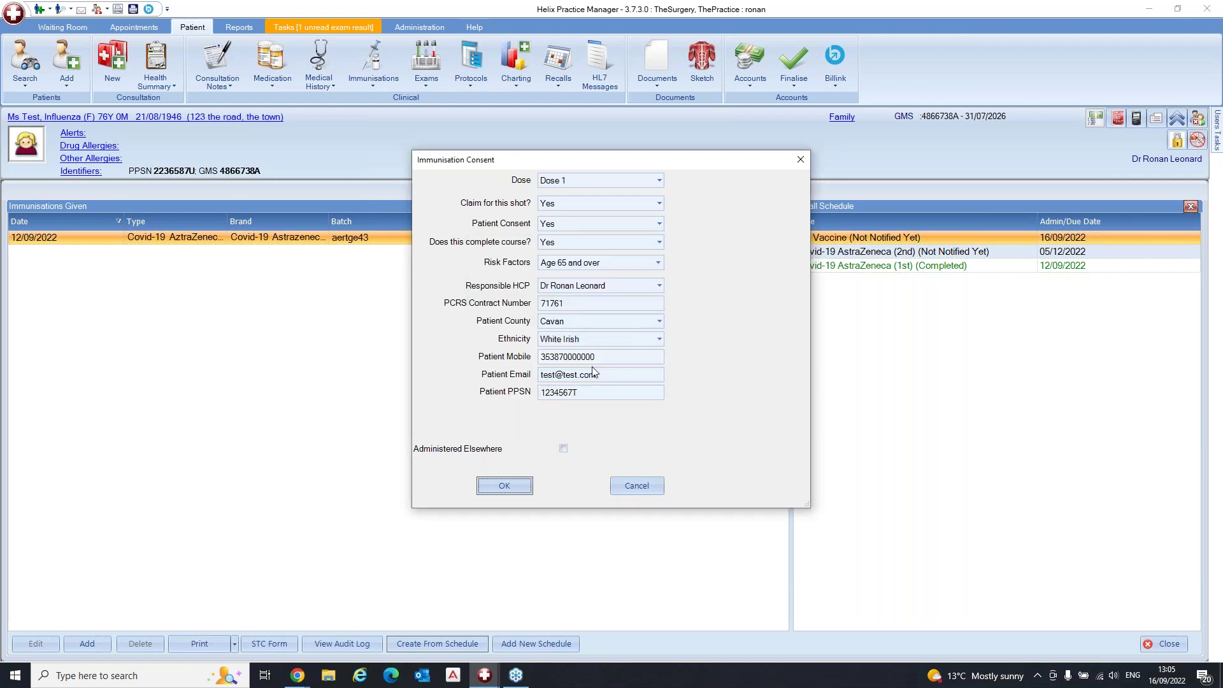
{"action": "left_click_drag", "start_coordinate": [581, 393], "coordinate": [539, 393]}
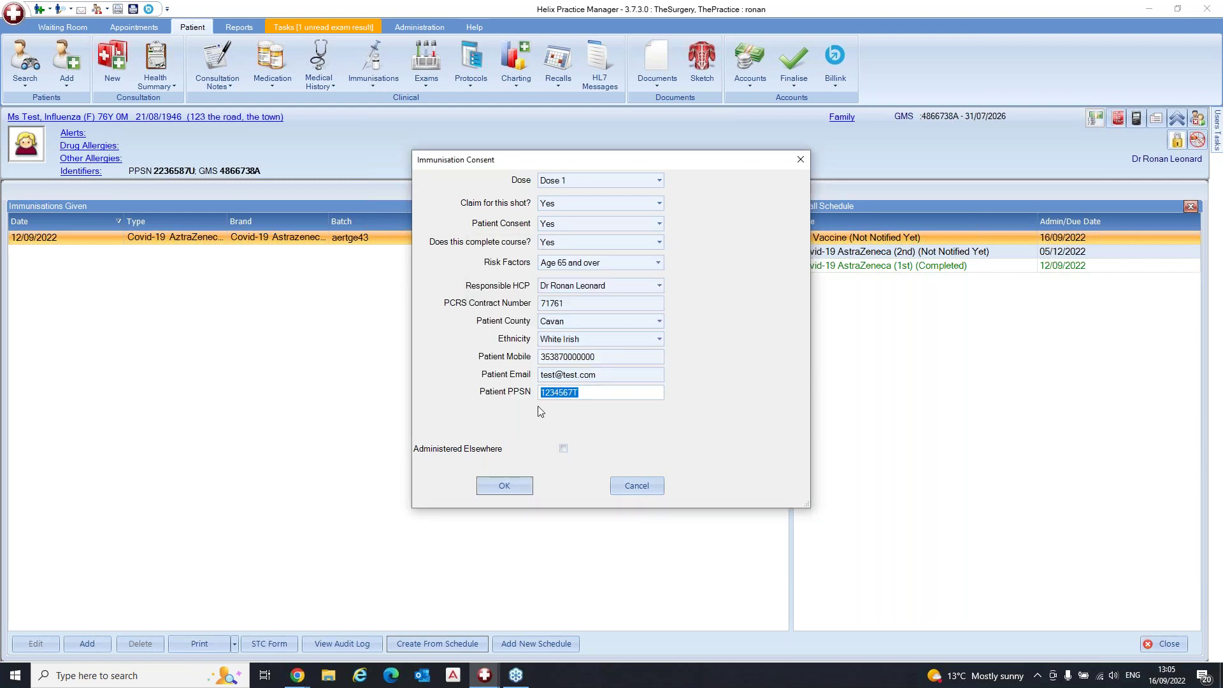
{"action": "type", "text": "2236587U"}
- Confirm consent, then record Quadrivalent Influenza vaccine W4A081V in the Left Arm and submit it
{"action": "left_click", "coordinate": [509, 488]}
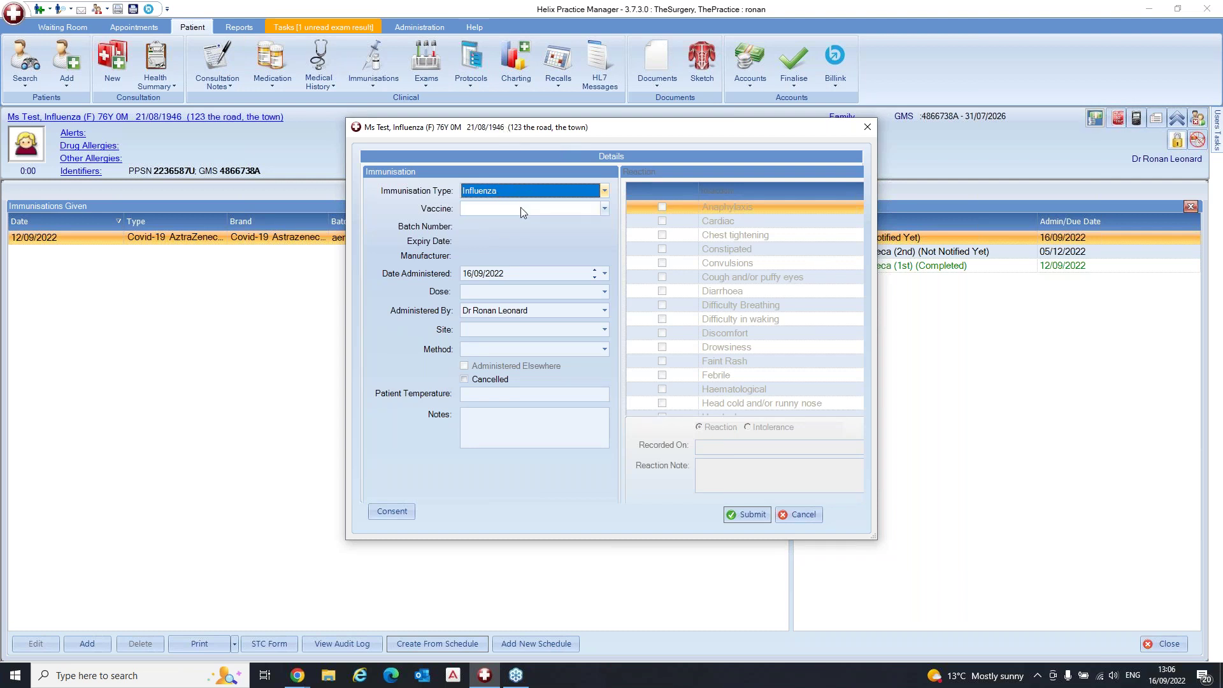
{"action": "left_click", "coordinate": [604, 208]}
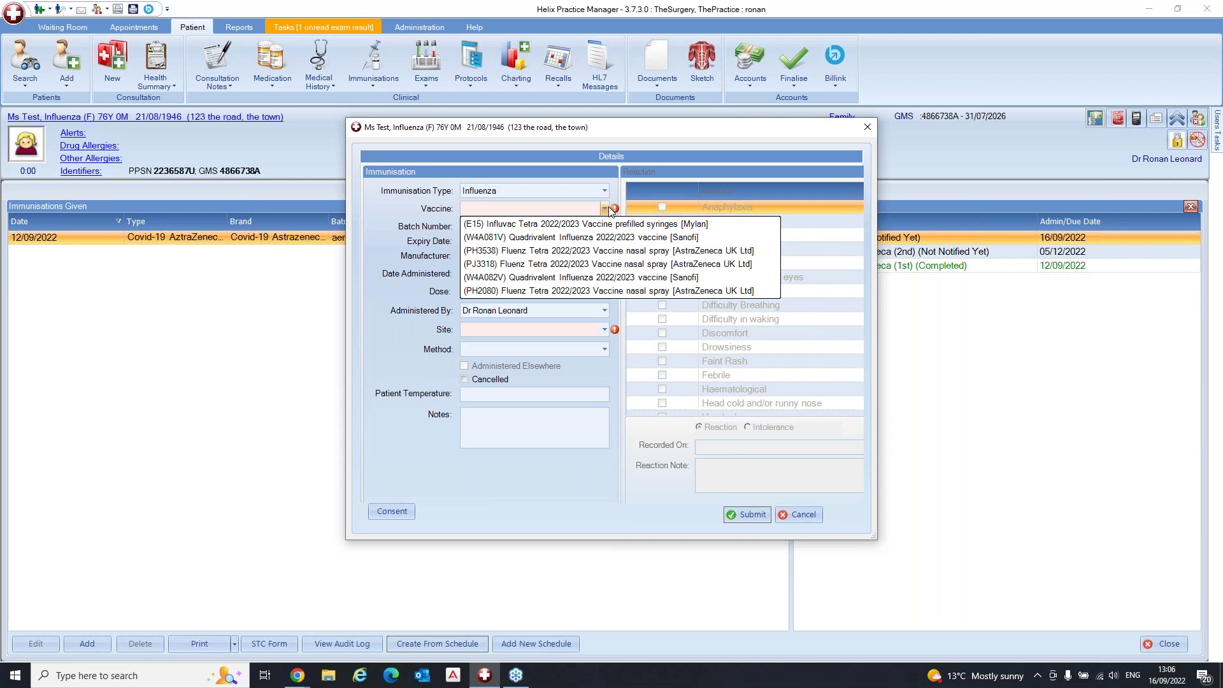
{"action": "left_click", "coordinate": [562, 238]}
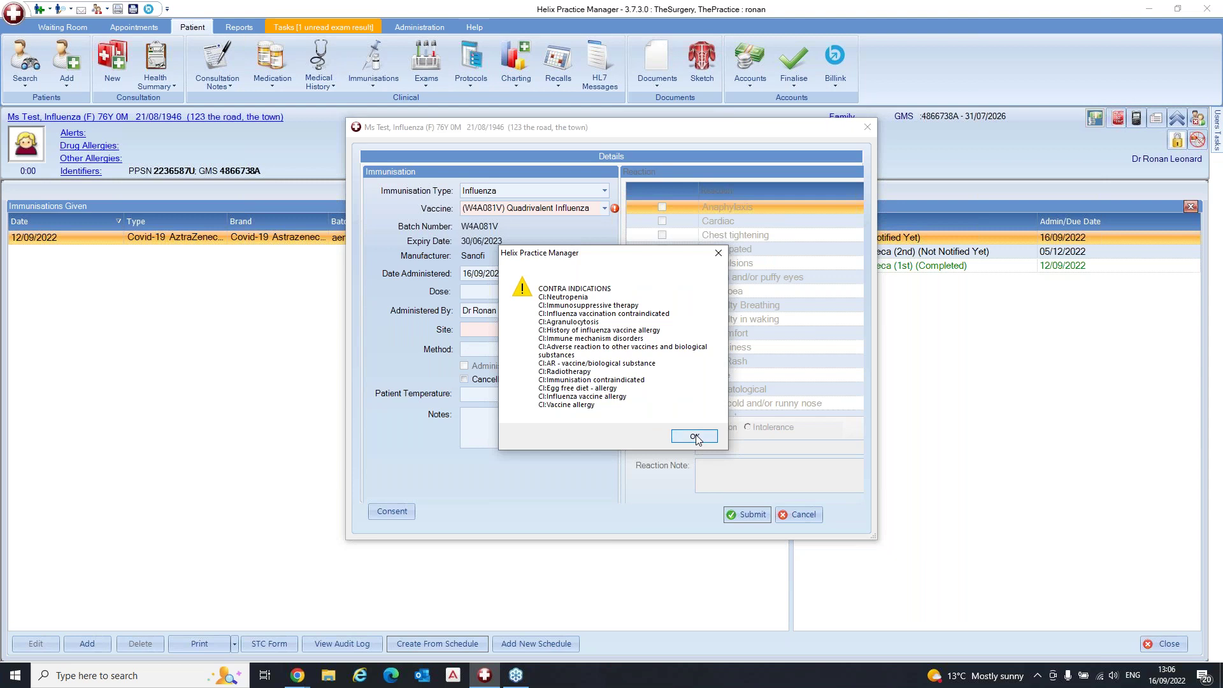
{"action": "left_click", "coordinate": [693, 432]}
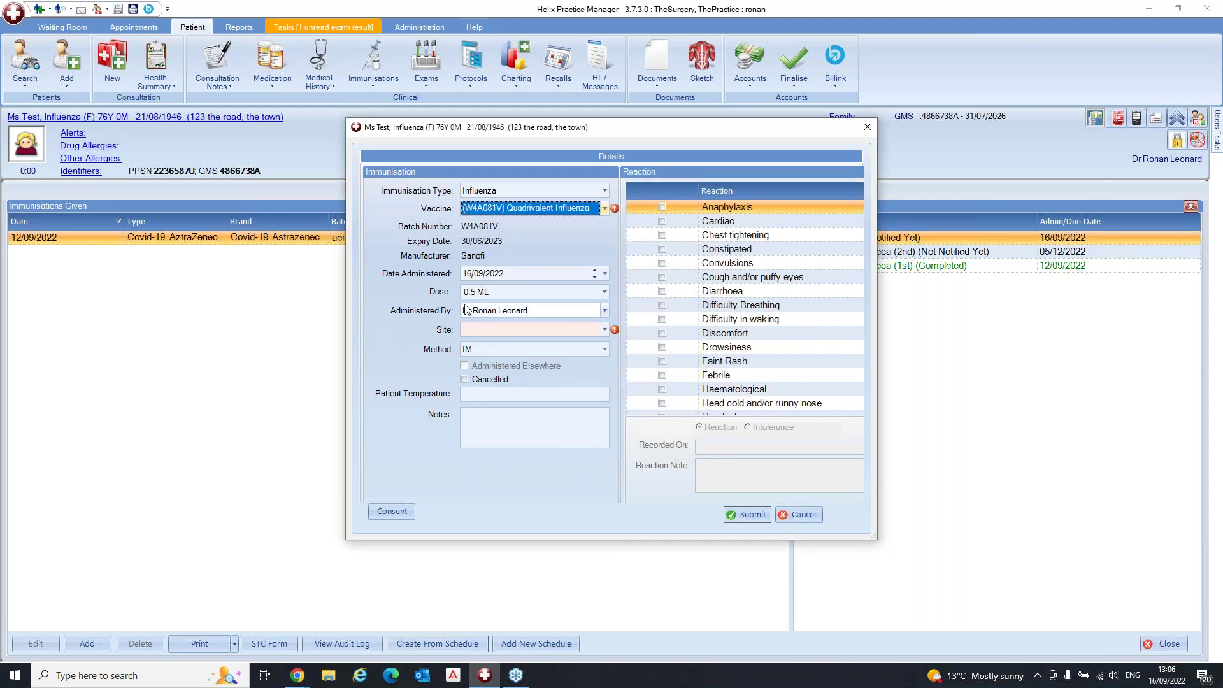
{"action": "left_click", "coordinate": [502, 331]}
{"action": "left_click", "coordinate": [485, 358]}
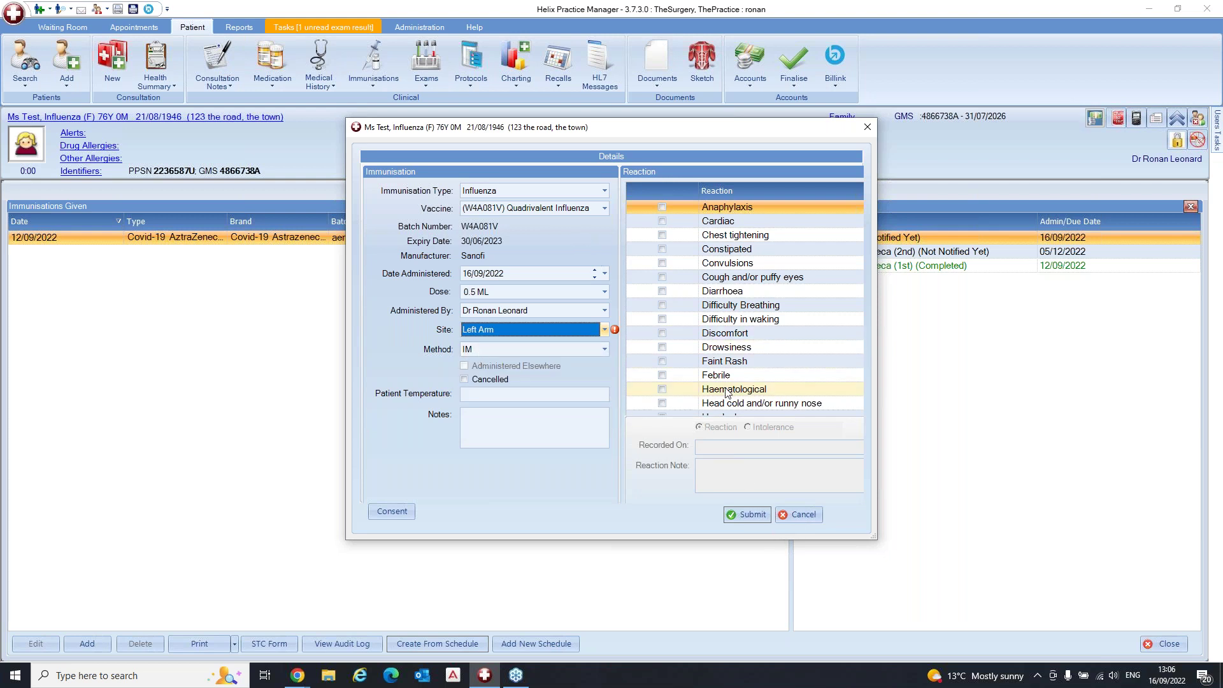
{"action": "left_click", "coordinate": [748, 514]}
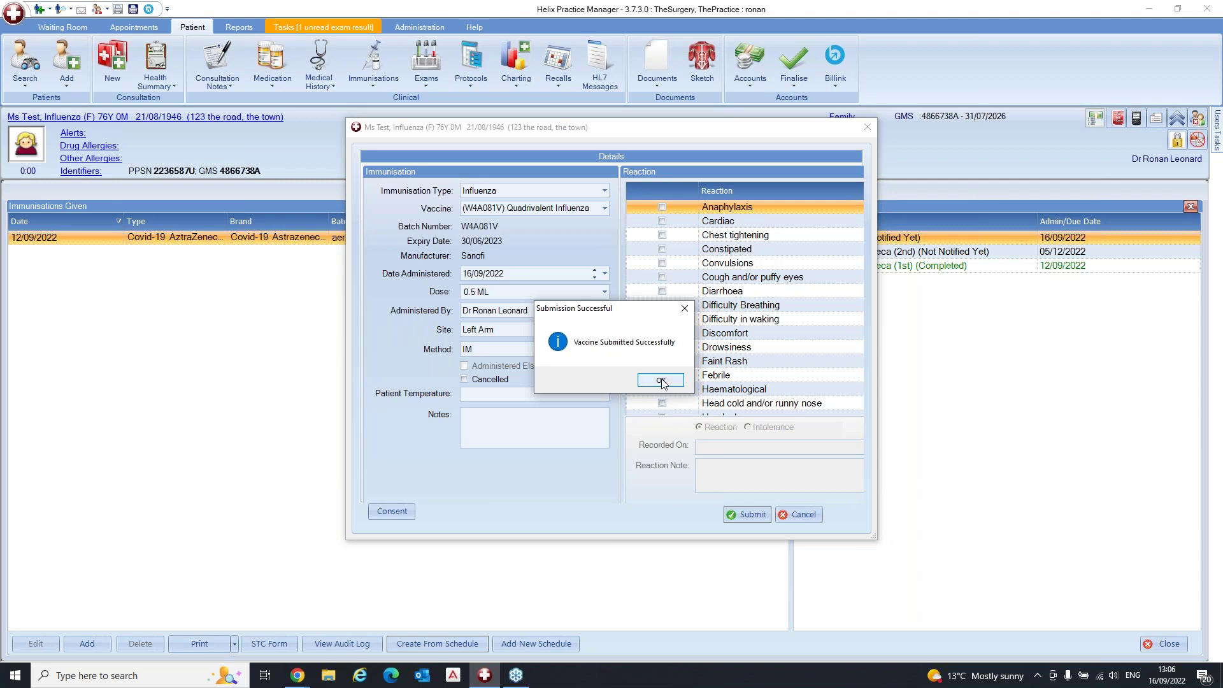
{"action": "left_click", "coordinate": [661, 380]}
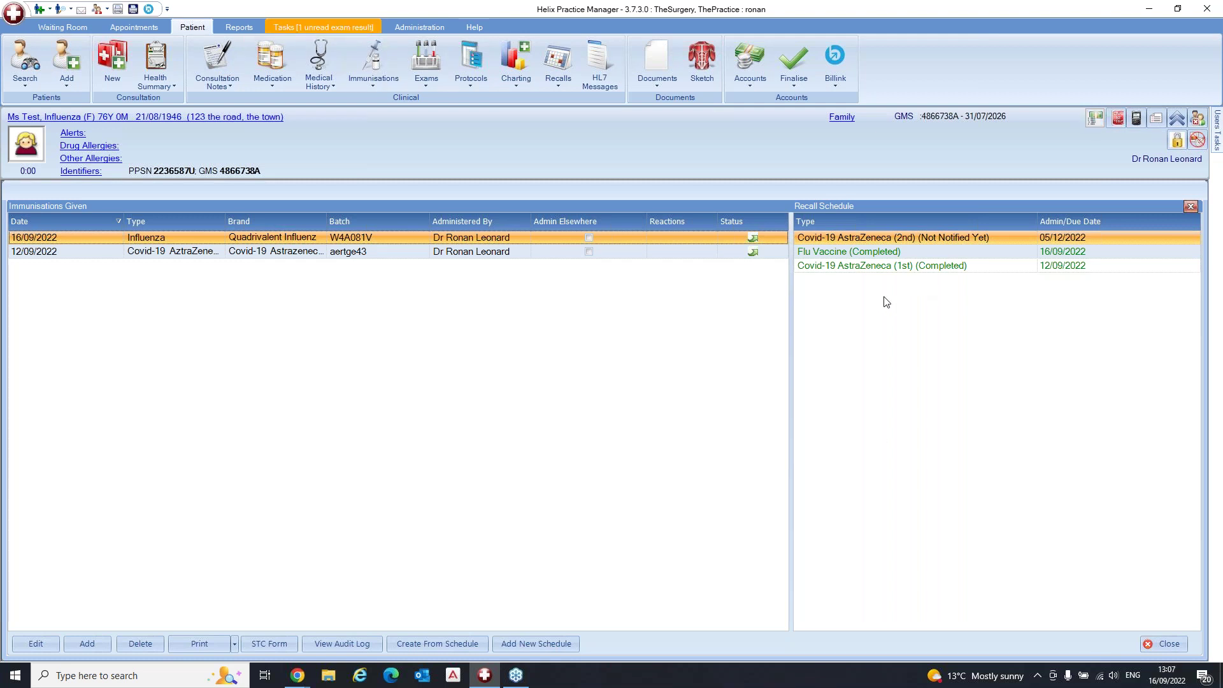
- Start a consent record from the Flu Vaccine recall with Dose 2, Claim Yes and Consent Yes
{"action": "left_click", "coordinate": [864, 251]}
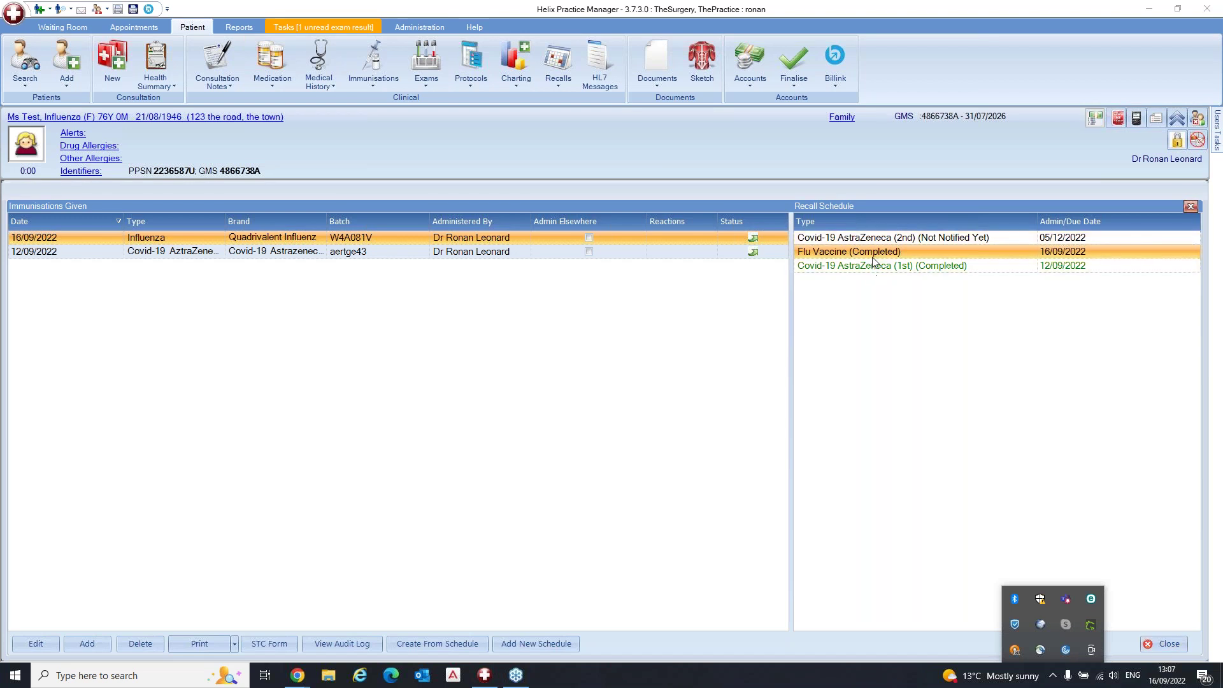
{"action": "left_click", "coordinate": [872, 254]}
{"action": "left_click", "coordinate": [437, 641]}
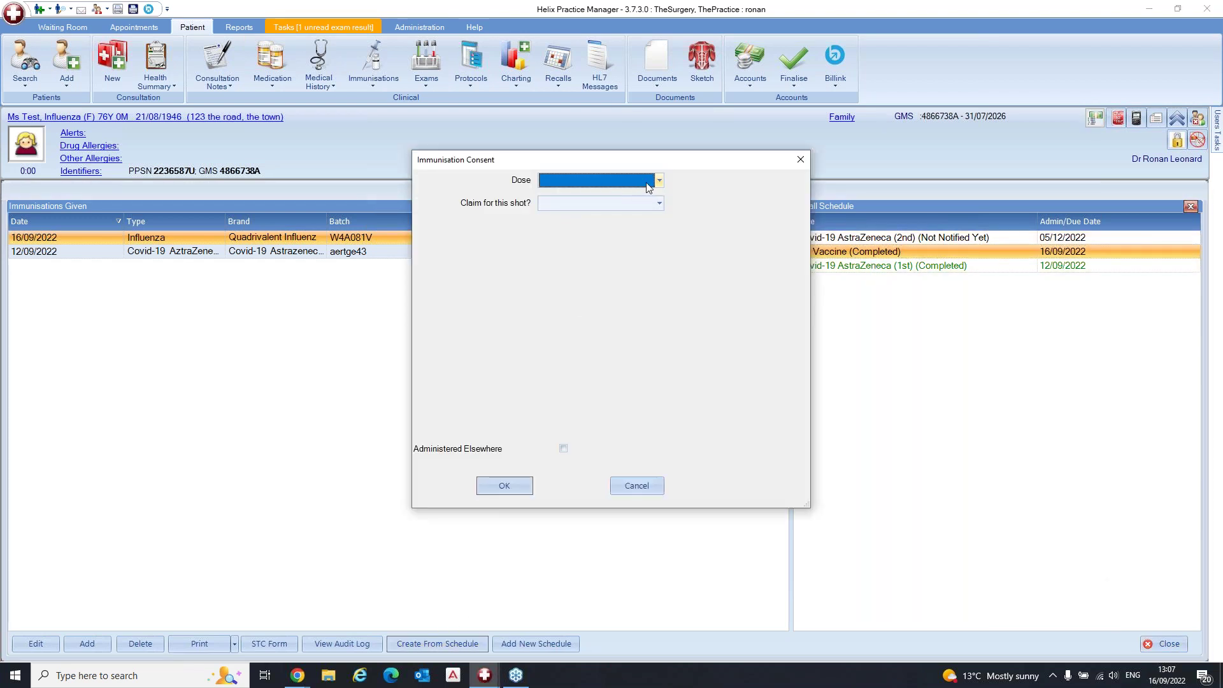
{"action": "left_click", "coordinate": [659, 182]}
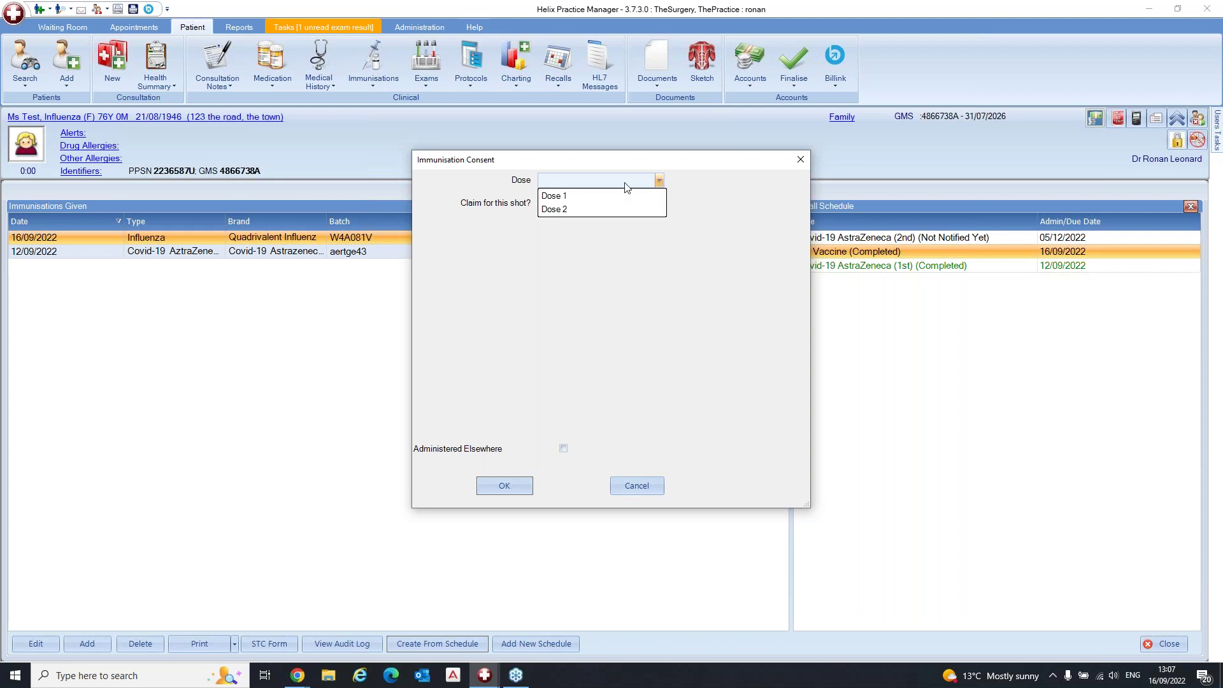
{"action": "left_click", "coordinate": [577, 208]}
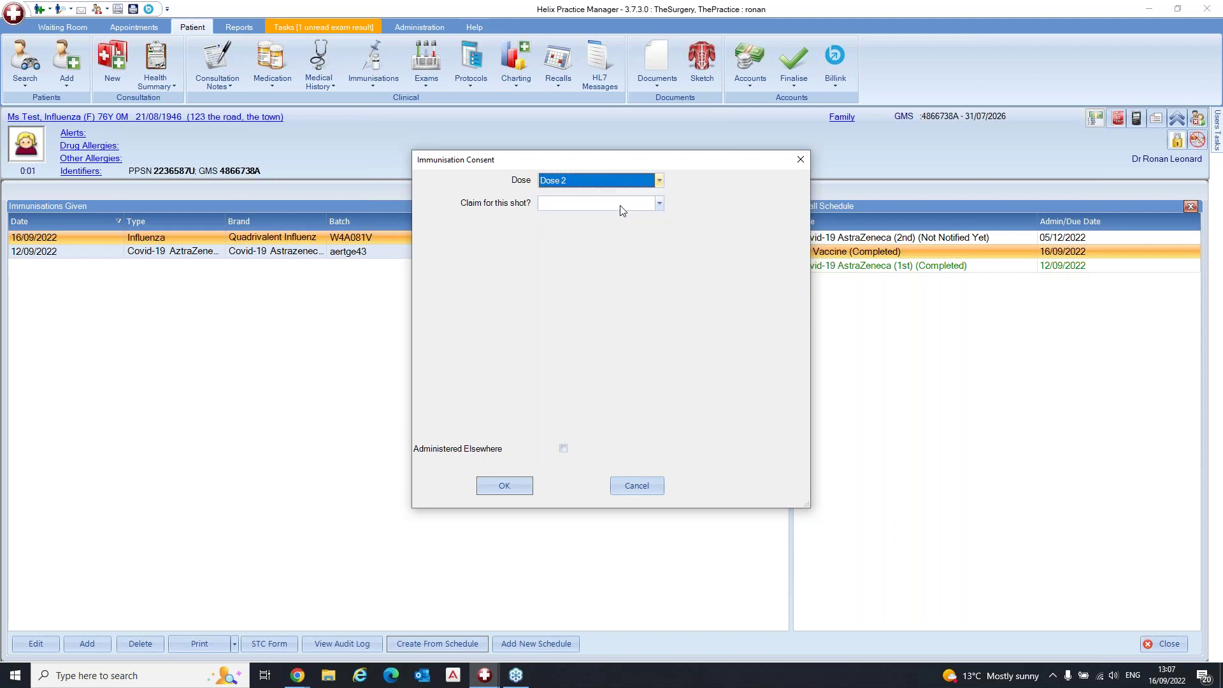
{"action": "left_click", "coordinate": [660, 204]}
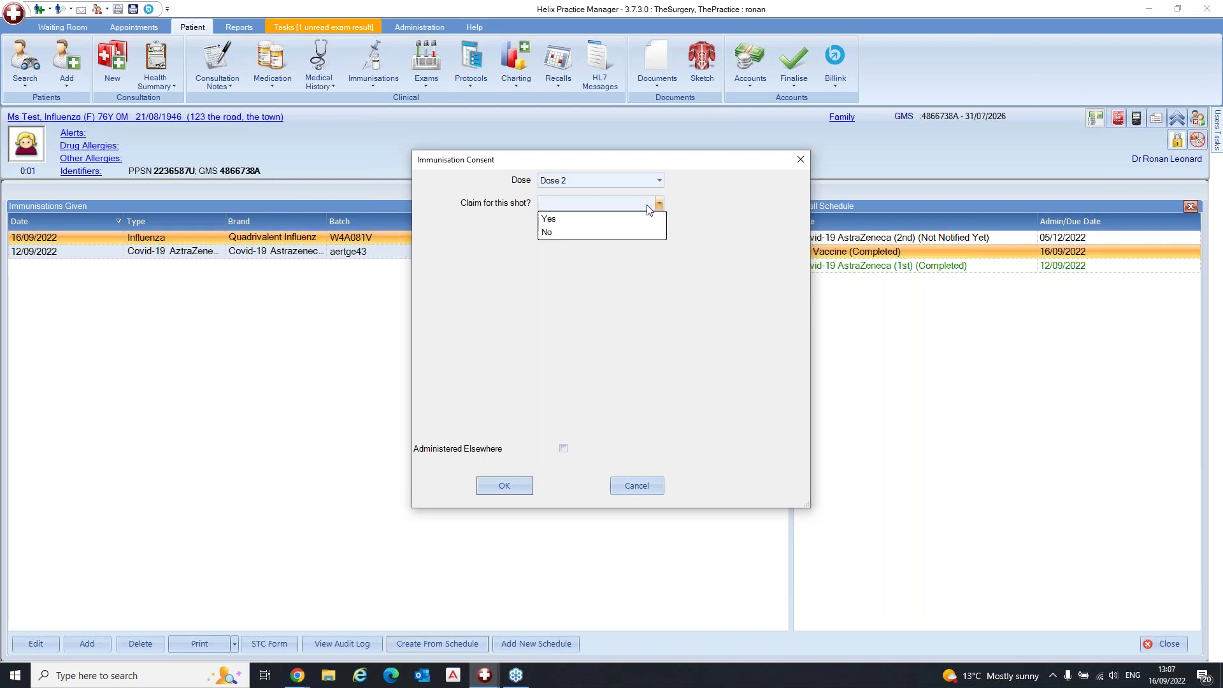
{"action": "left_click", "coordinate": [584, 215]}
{"action": "left_click", "coordinate": [586, 222]}
{"action": "left_click", "coordinate": [575, 240]}
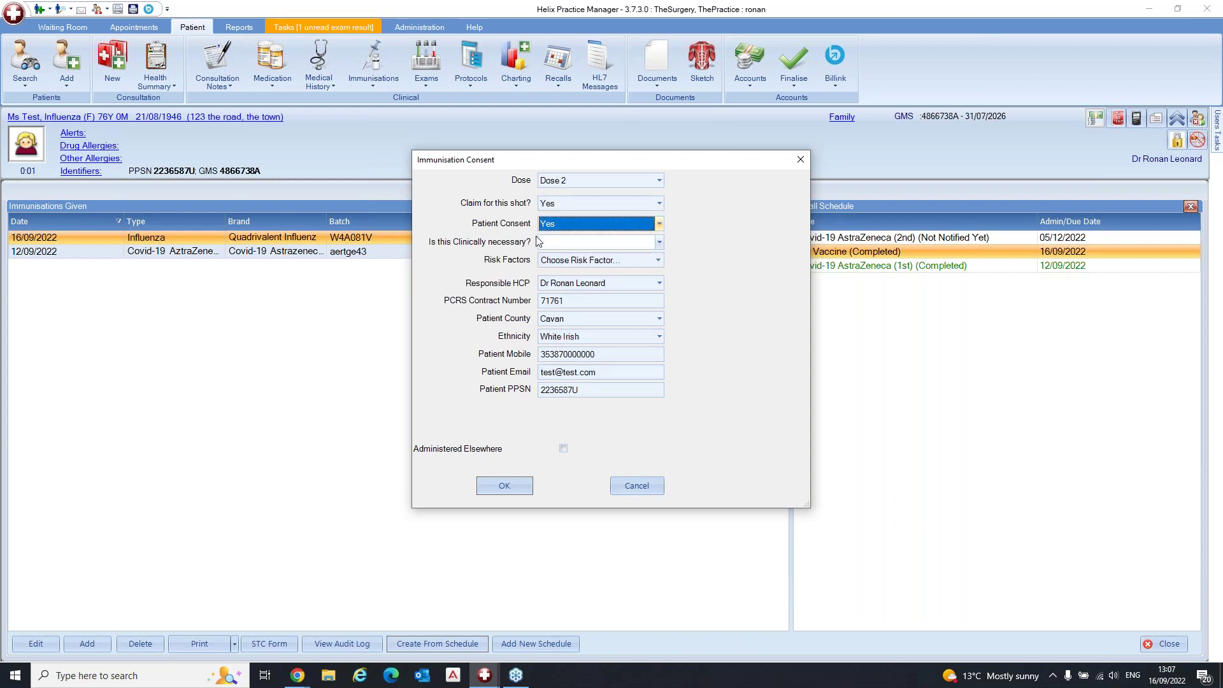
- Mark the shot clinically necessary, tick Age 65 and over, and confirm the consent
{"action": "left_click", "coordinate": [660, 244]}
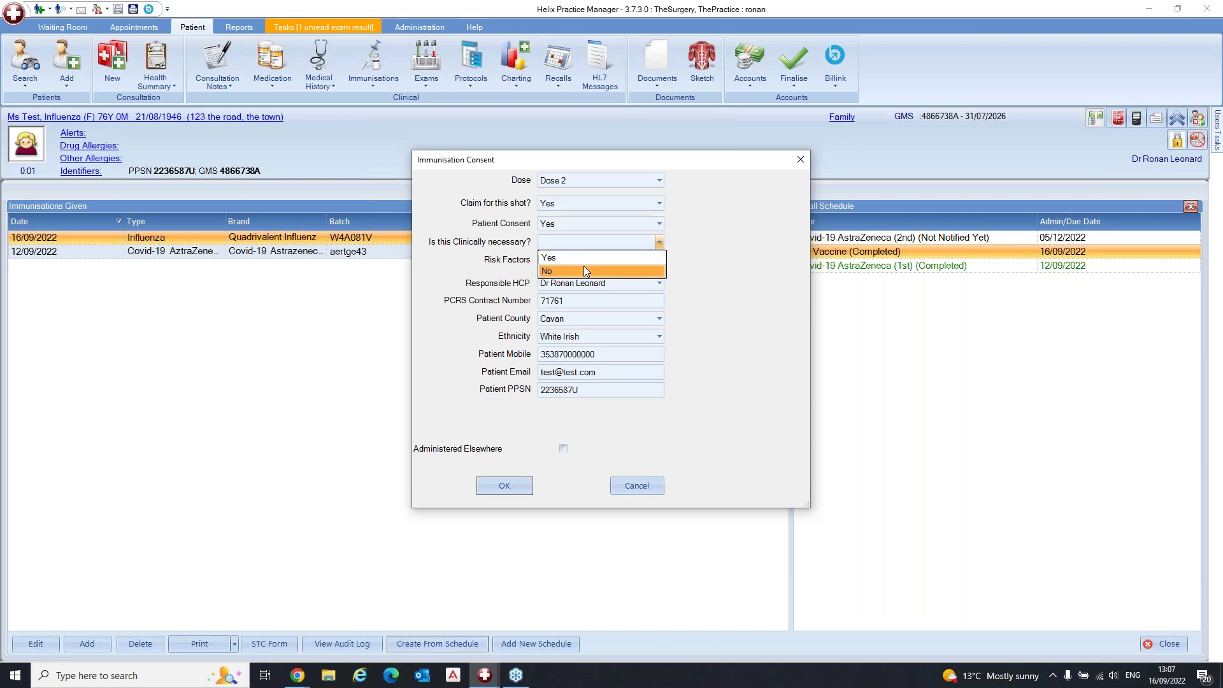
{"action": "left_click", "coordinate": [579, 258]}
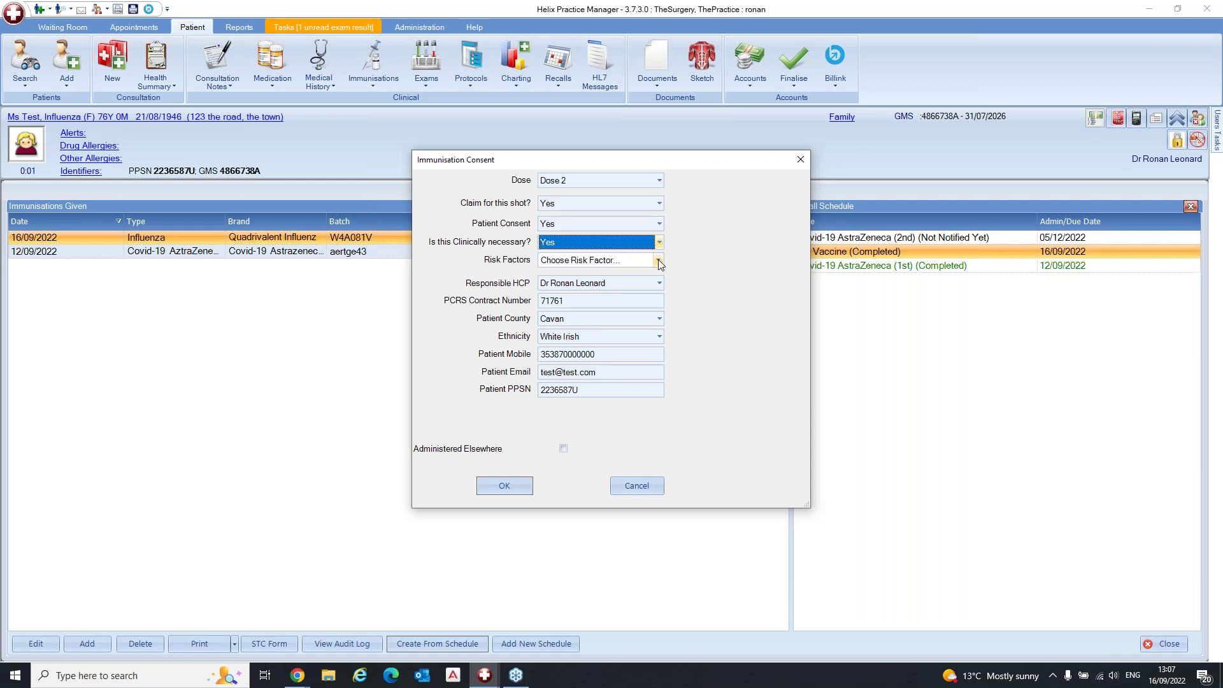
{"action": "left_click", "coordinate": [658, 258]}
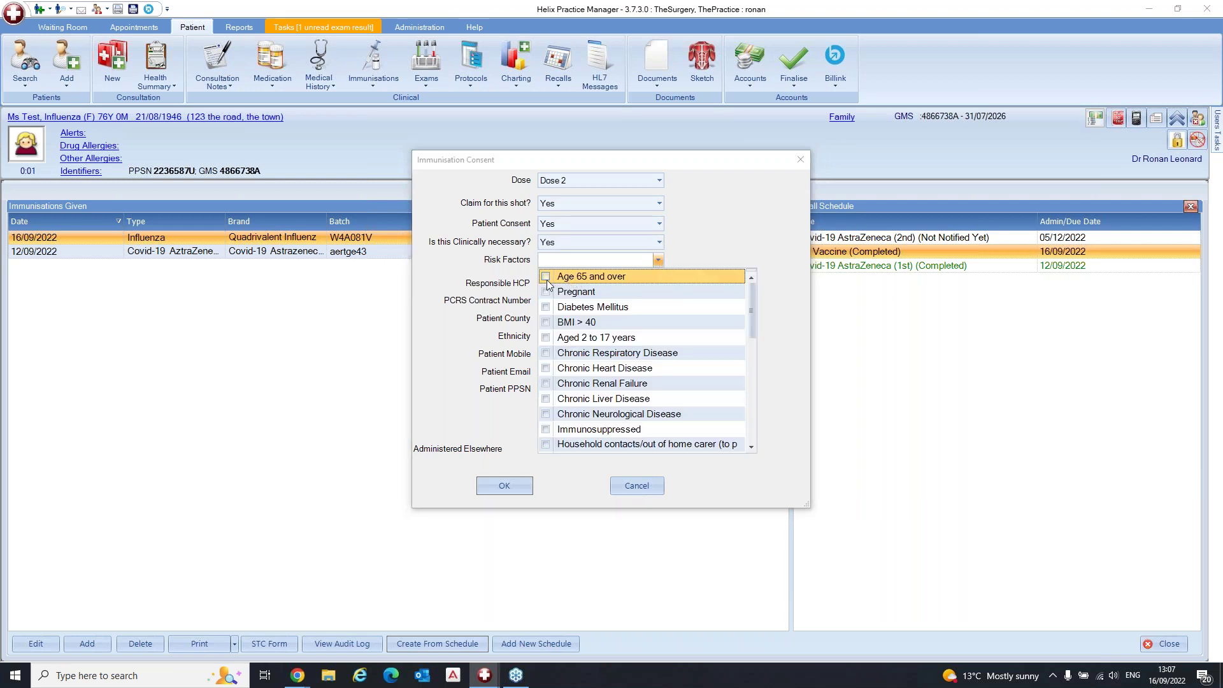
{"action": "left_click", "coordinate": [546, 277]}
{"action": "left_click", "coordinate": [488, 263]}
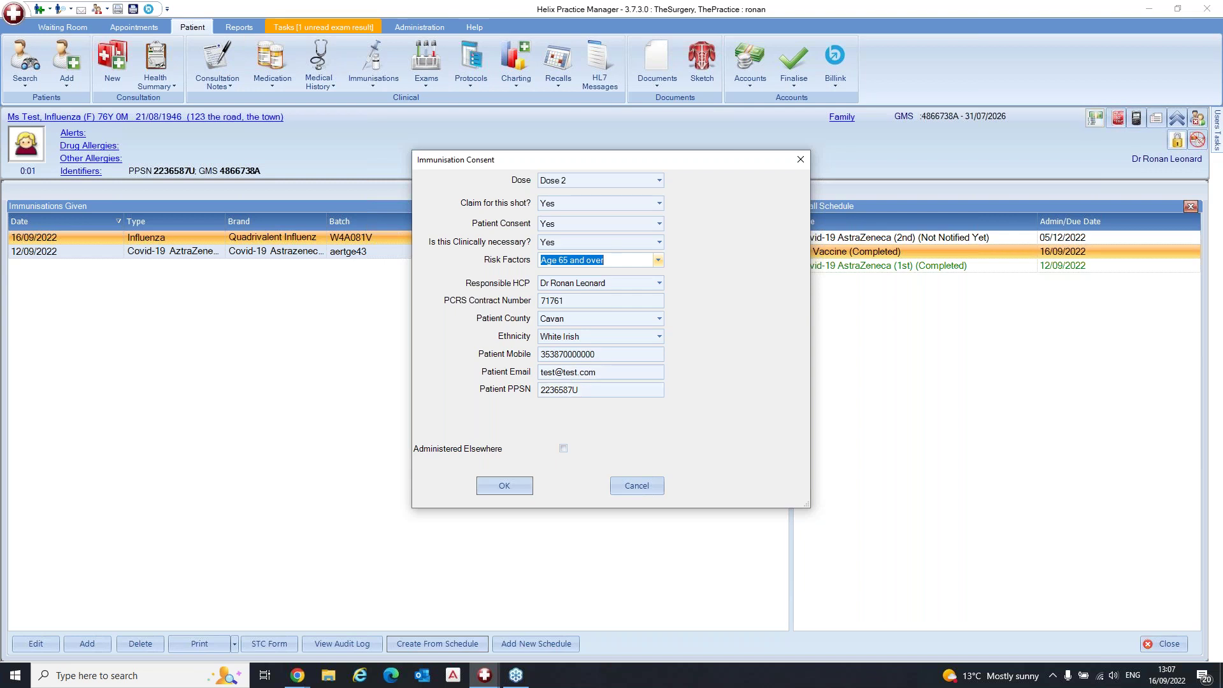
{"action": "left_click", "coordinate": [512, 487]}
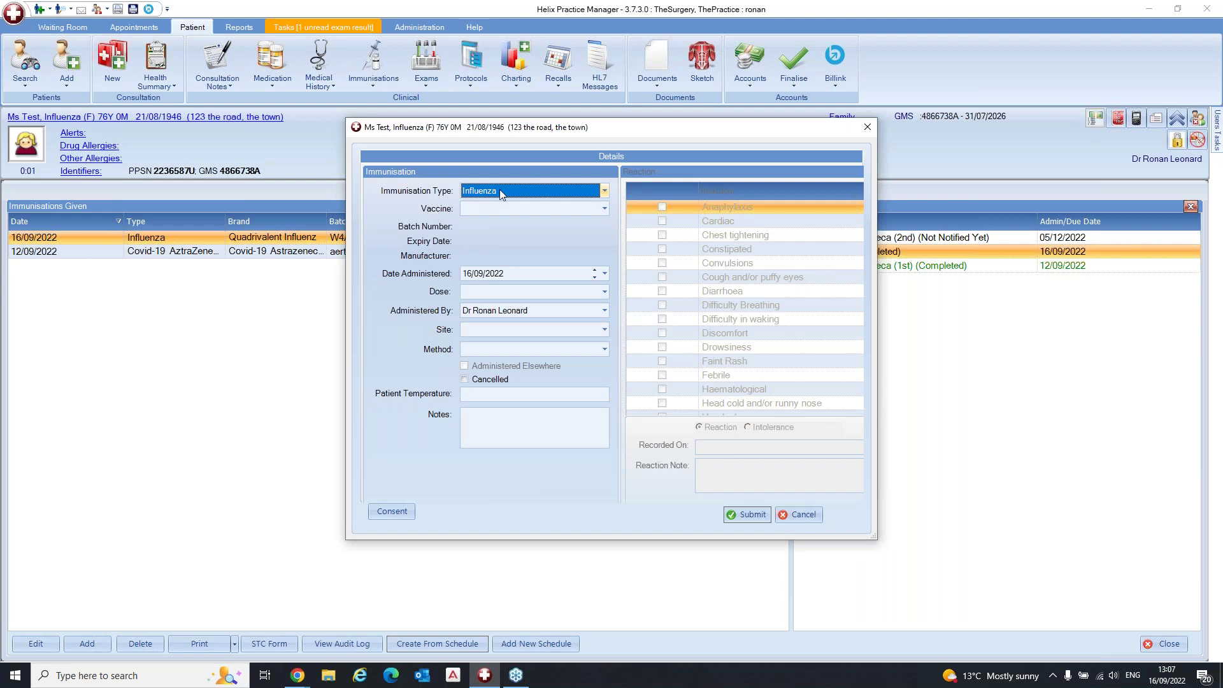
{"action": "left_click", "coordinate": [506, 213]}
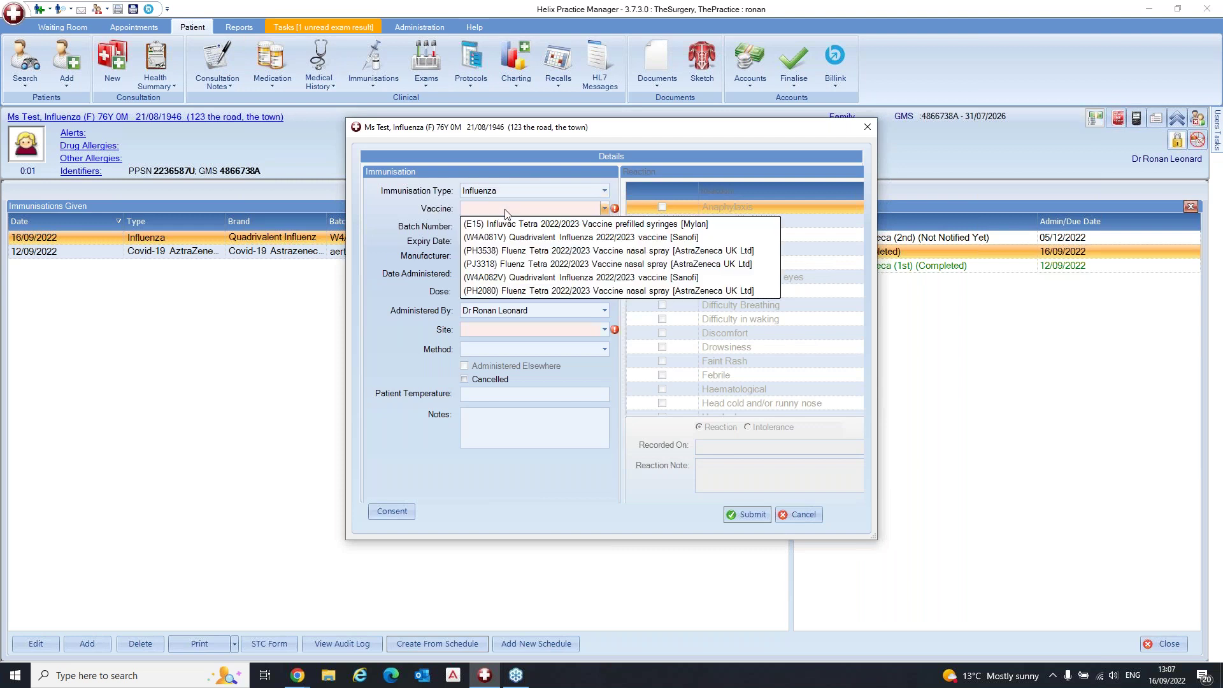
- Record vaccine W4A081V in the Left Arm, submit it, and return to the Health Summary
{"action": "left_click", "coordinate": [532, 238]}
{"action": "left_click", "coordinate": [696, 439]}
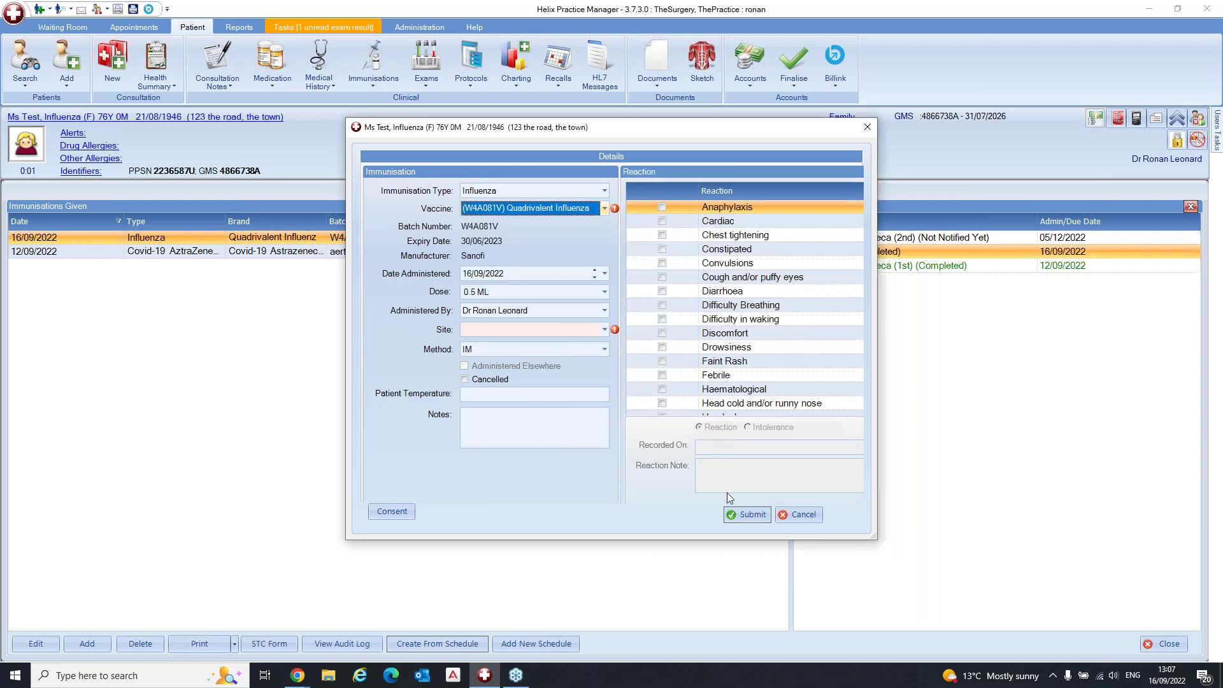
{"action": "left_click", "coordinate": [748, 515]}
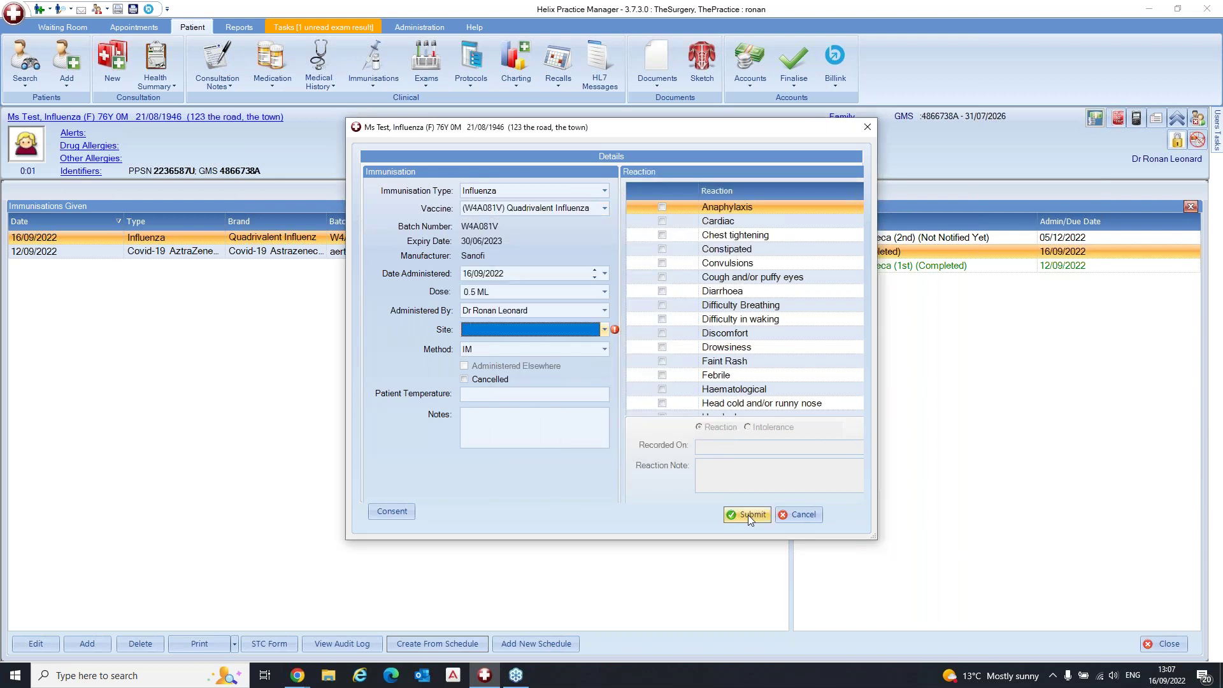
{"action": "left_click", "coordinate": [604, 329]}
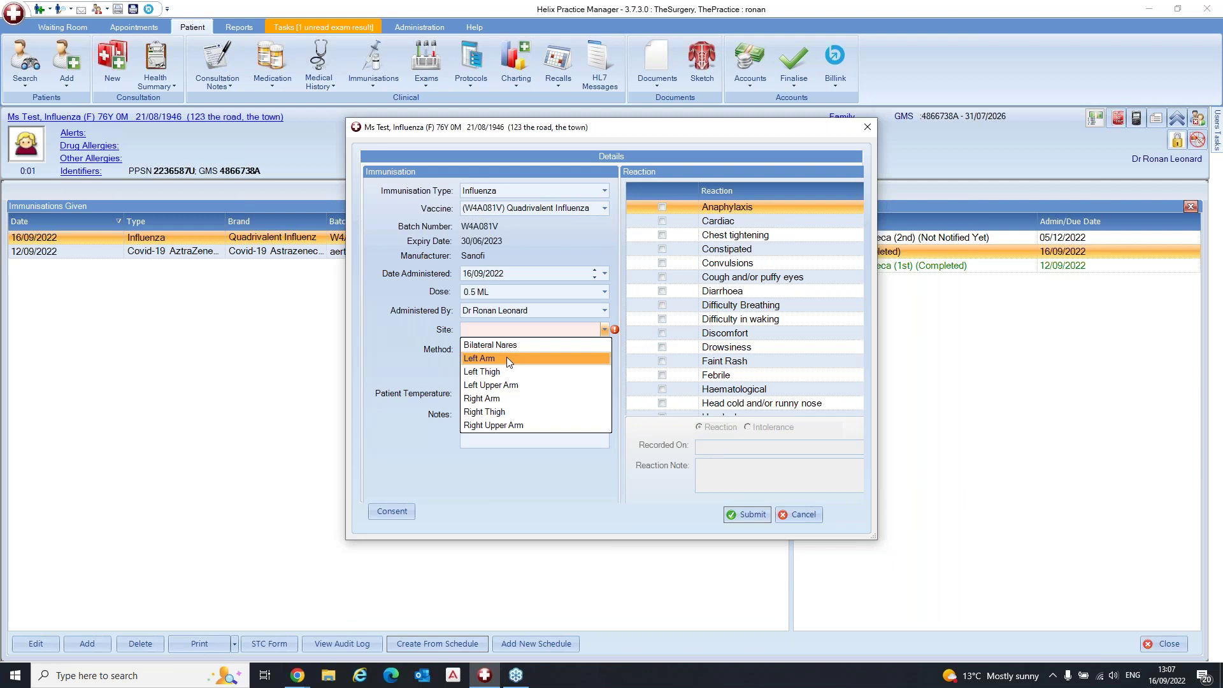
{"action": "left_click", "coordinate": [507, 356]}
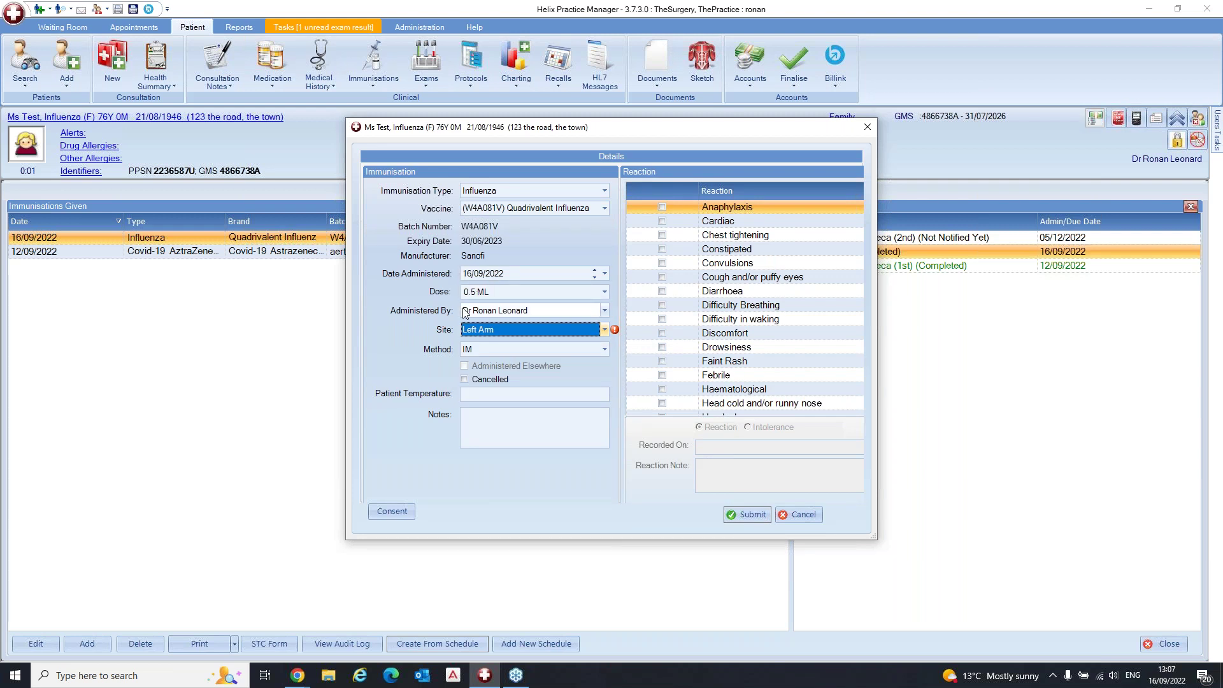
{"action": "left_click", "coordinate": [751, 515]}
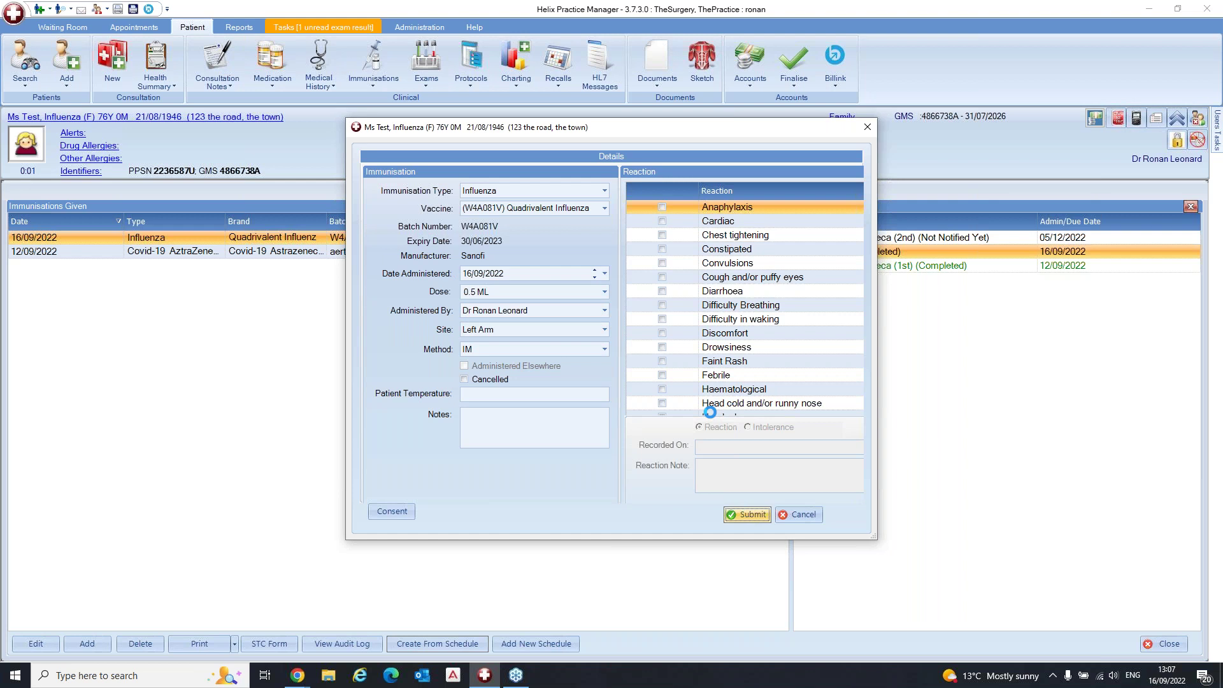
{"action": "left_click", "coordinate": [661, 383]}
{"action": "left_click", "coordinate": [1156, 644]}
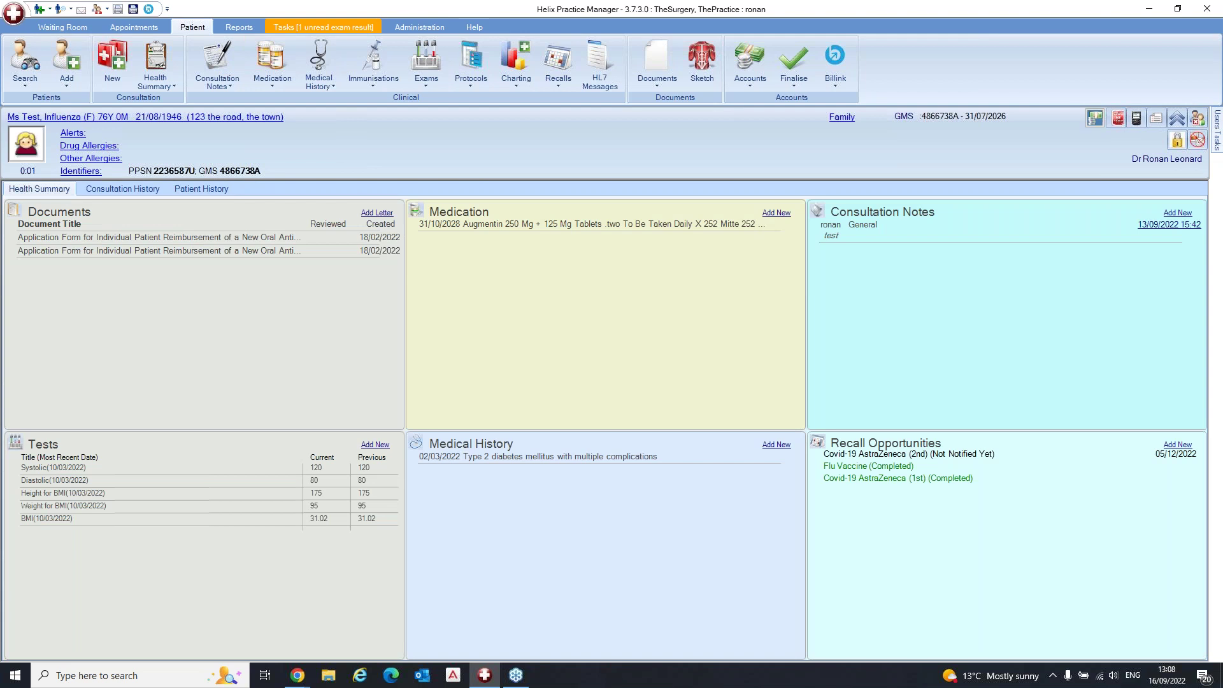
- Open the Pneumococcal test patient's record and show their immunisations and recalls
{"action": "left_click", "coordinate": [28, 49]}
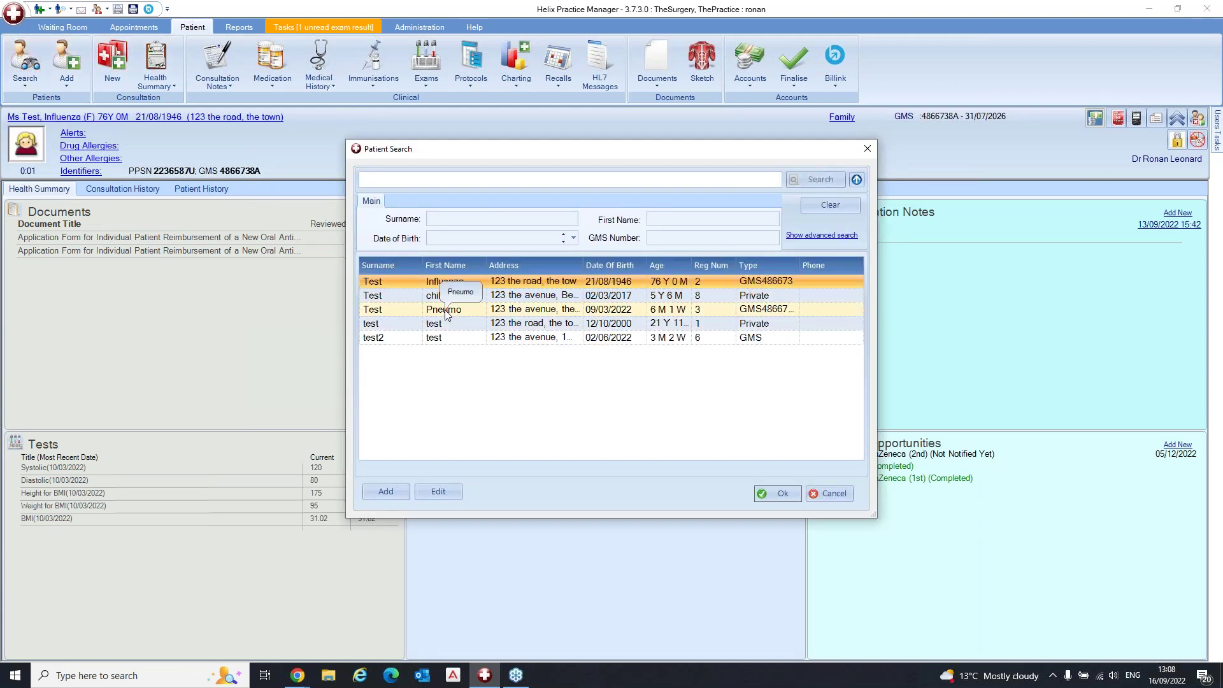
{"action": "left_click", "coordinate": [445, 309]}
{"action": "double_click", "coordinate": [444, 310]}
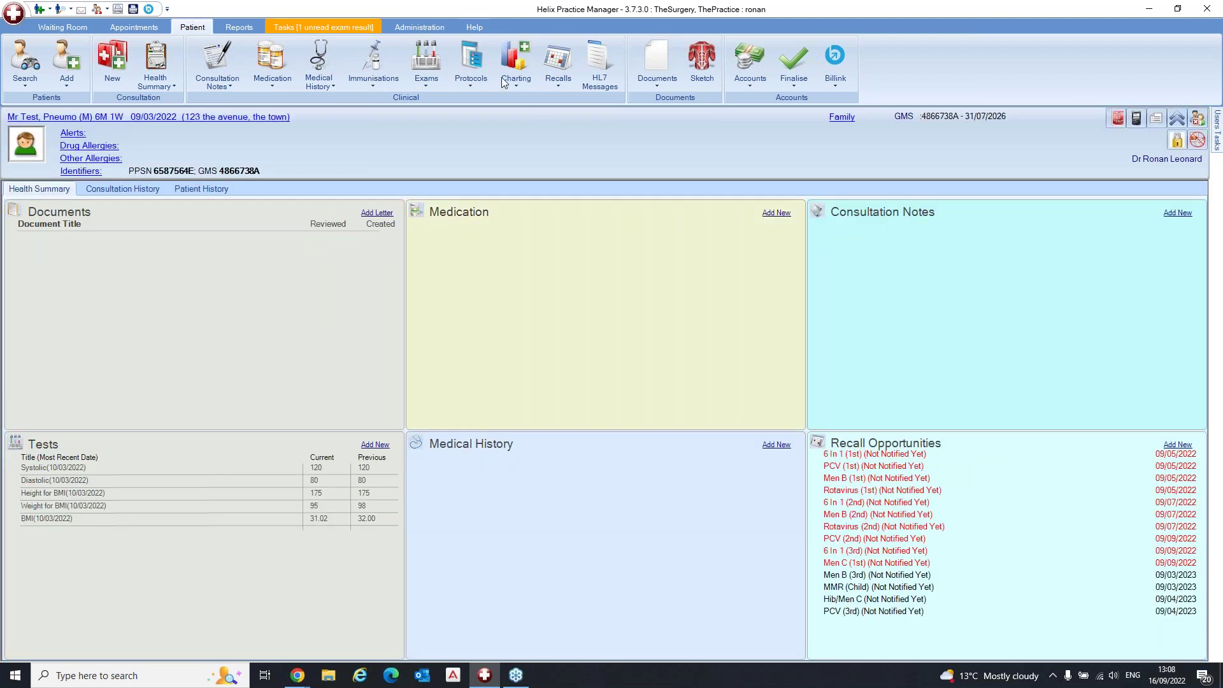
{"action": "left_click", "coordinate": [377, 54]}
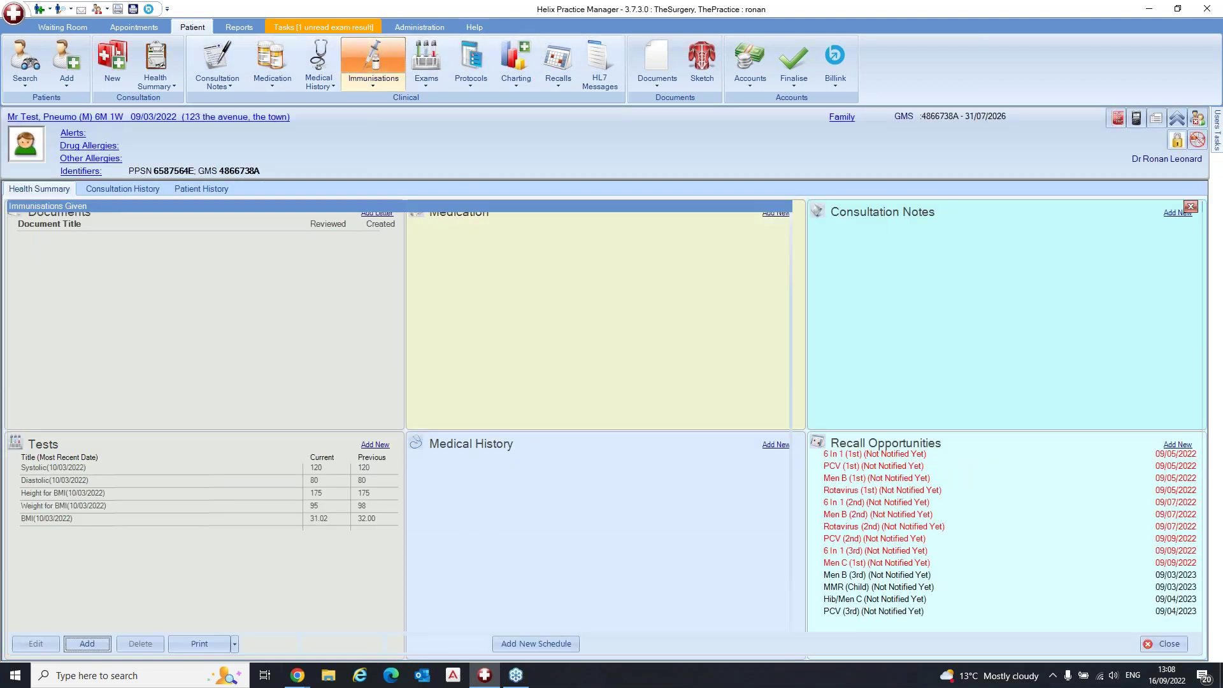
- Add a Pneumococcal Vaccine recall schedule due 16/09/2022 and select the new entry
{"action": "left_click", "coordinate": [548, 648]}
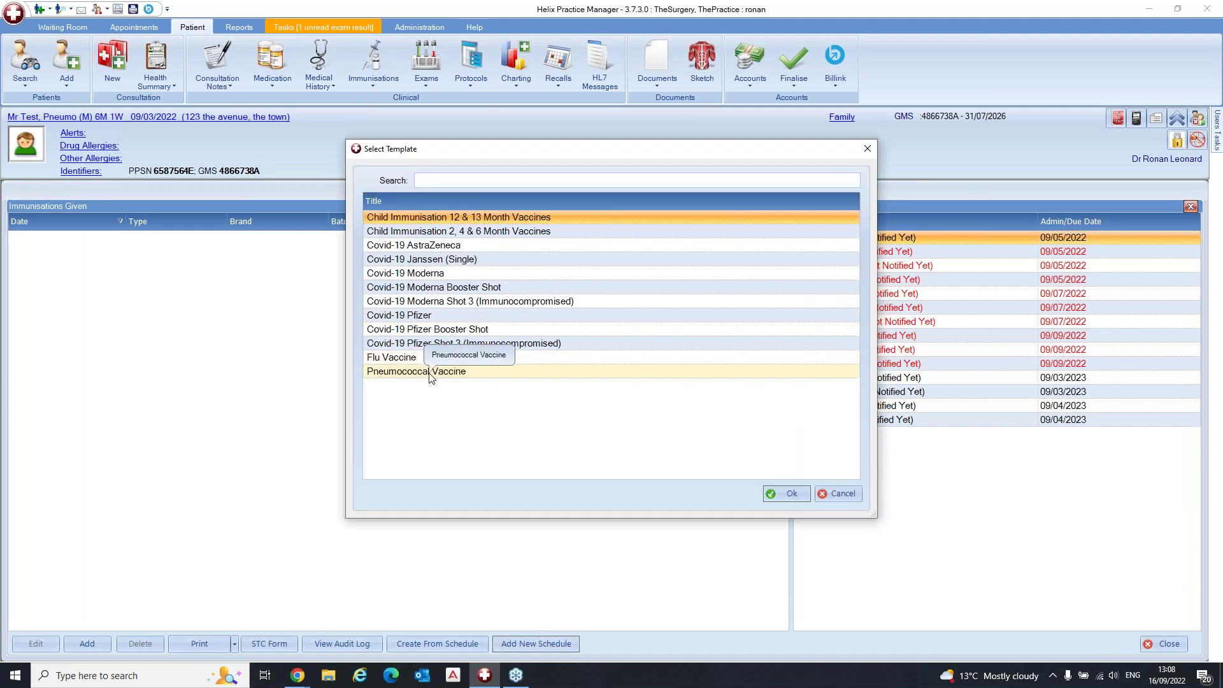
{"action": "left_click", "coordinate": [430, 374]}
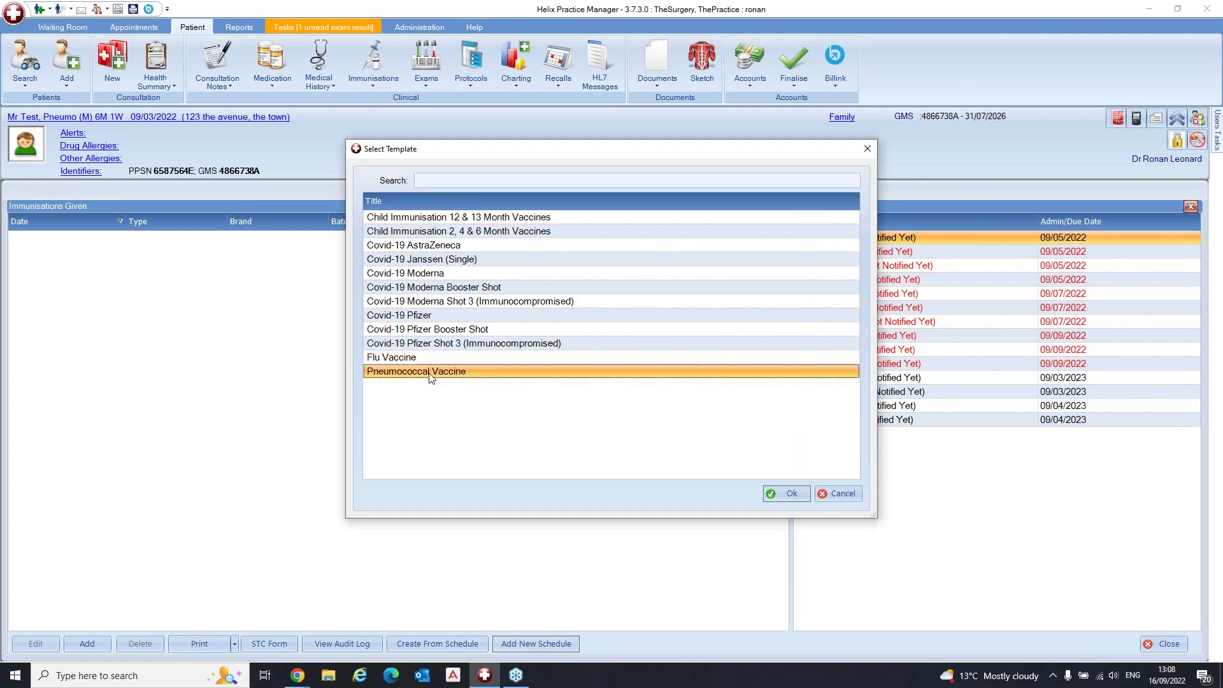
{"action": "left_click", "coordinate": [792, 495]}
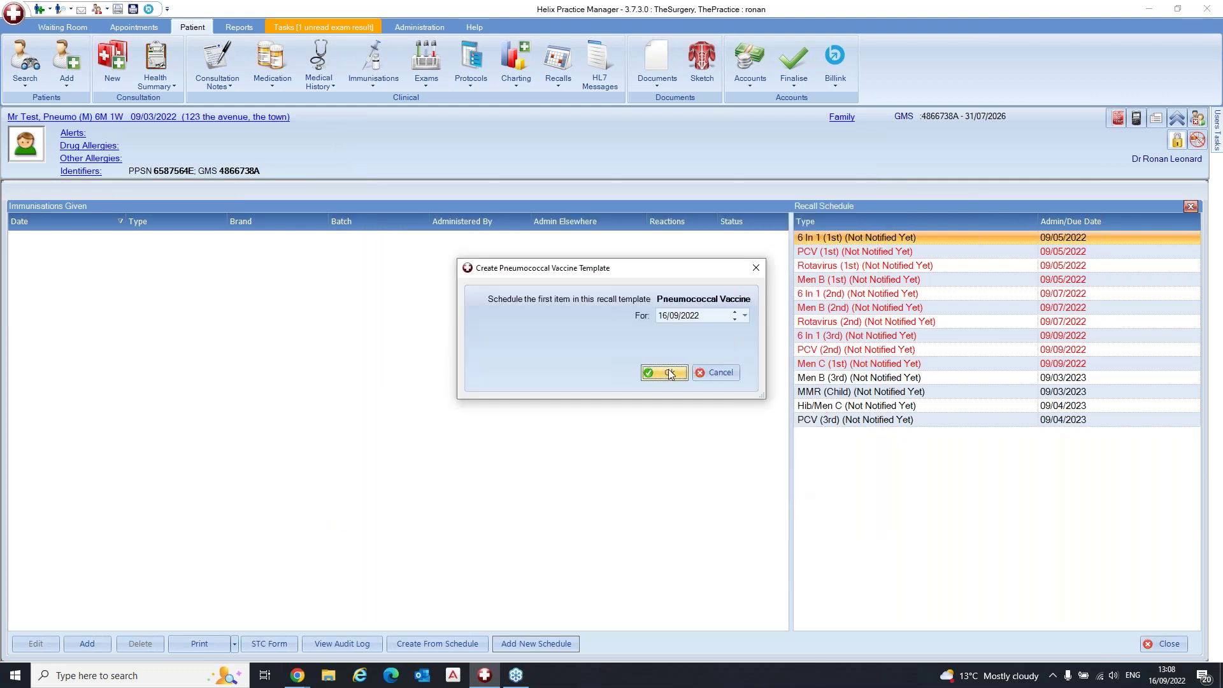
{"action": "left_click", "coordinate": [671, 374]}
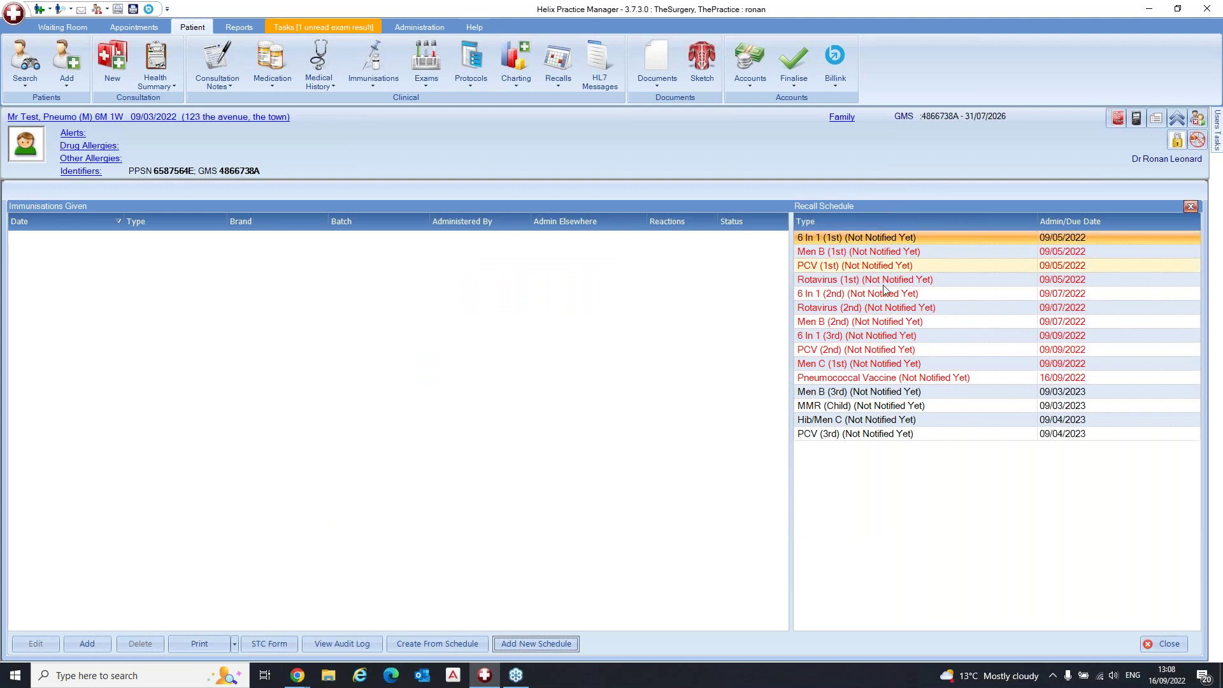
{"action": "left_click", "coordinate": [889, 379]}
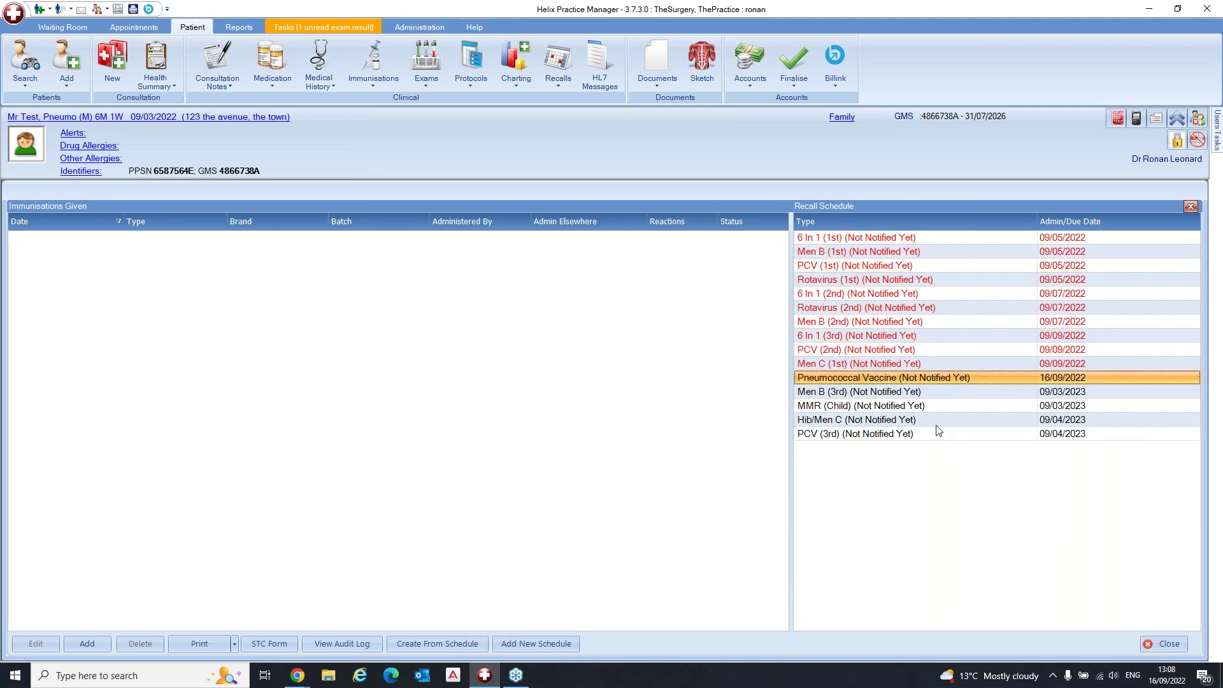
- Start a pneumococcal consent record with Claim Yes, Consent Yes and risk Age 65 and over
{"action": "left_click", "coordinate": [450, 642]}
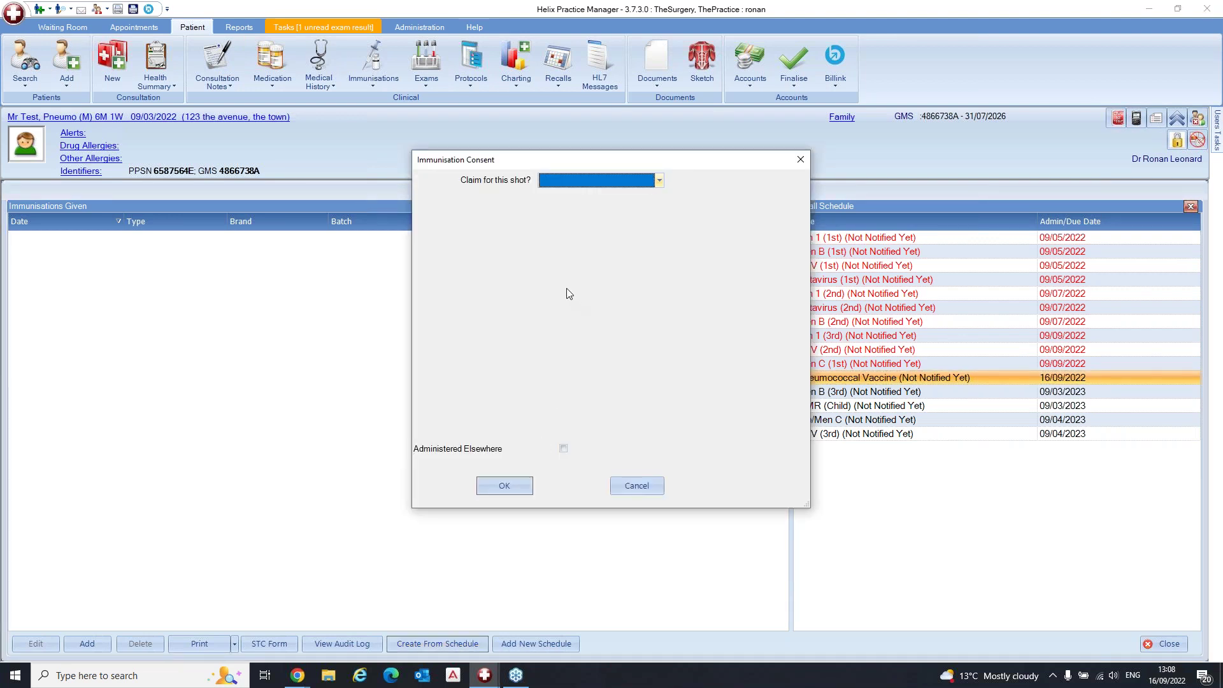
{"action": "left_click", "coordinate": [660, 181]}
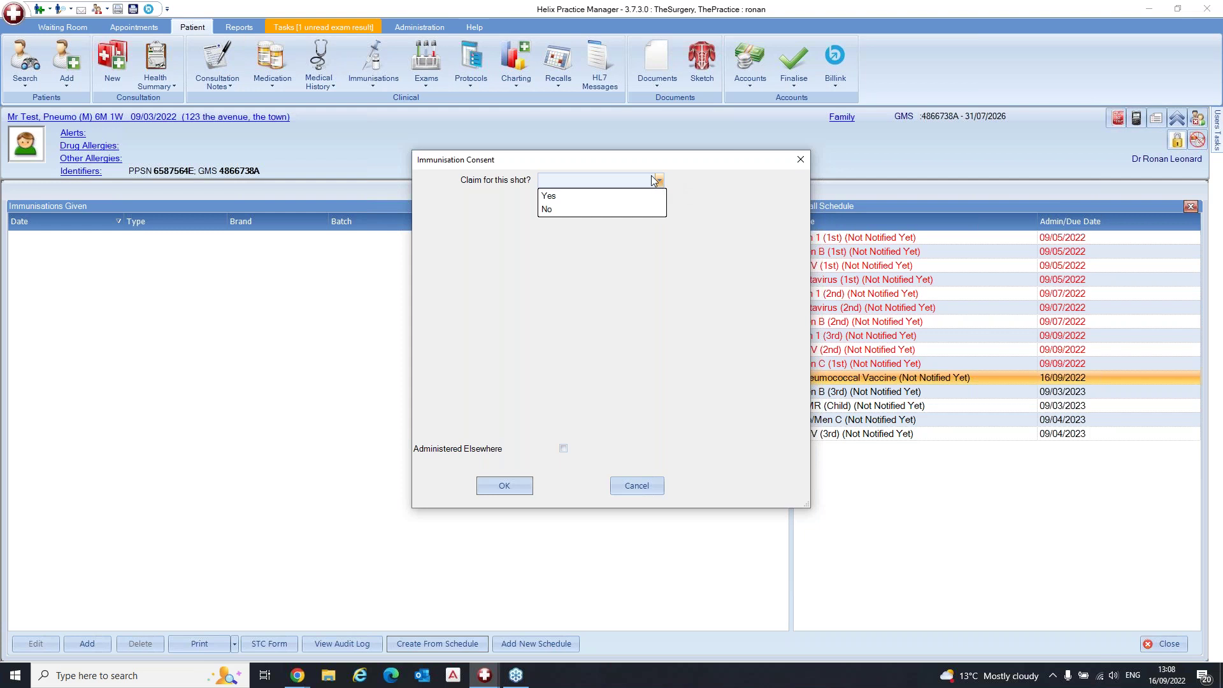
{"action": "left_click", "coordinate": [565, 194]}
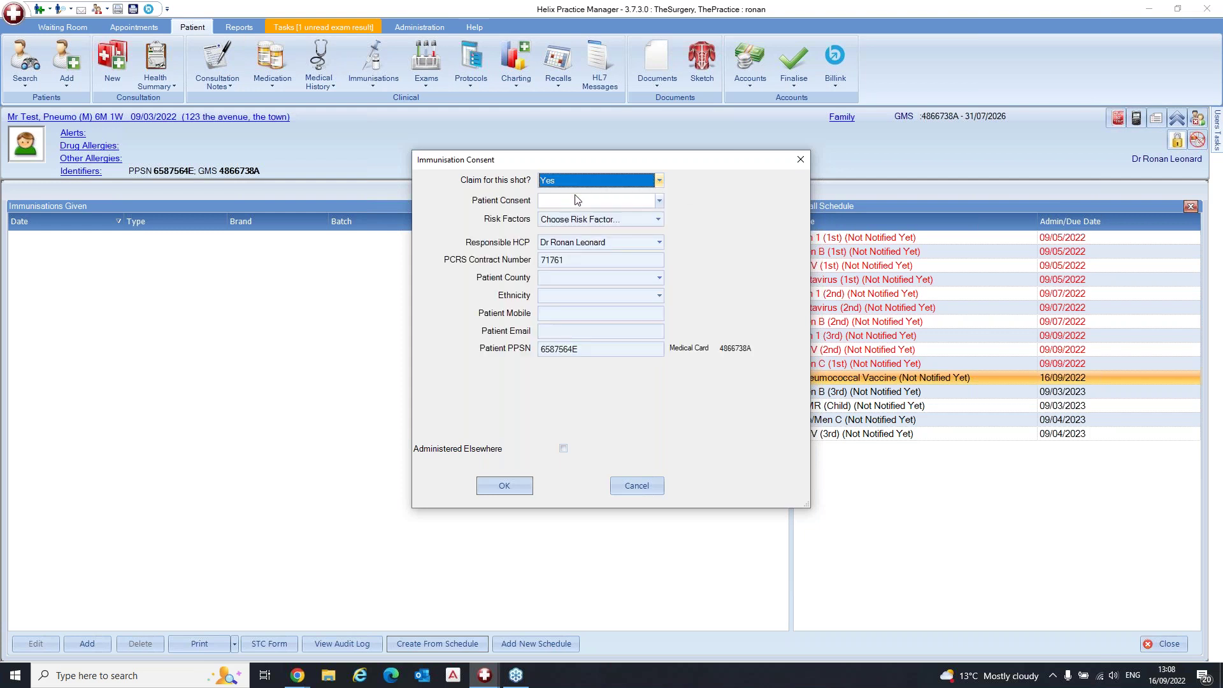
{"action": "left_click", "coordinate": [659, 201]}
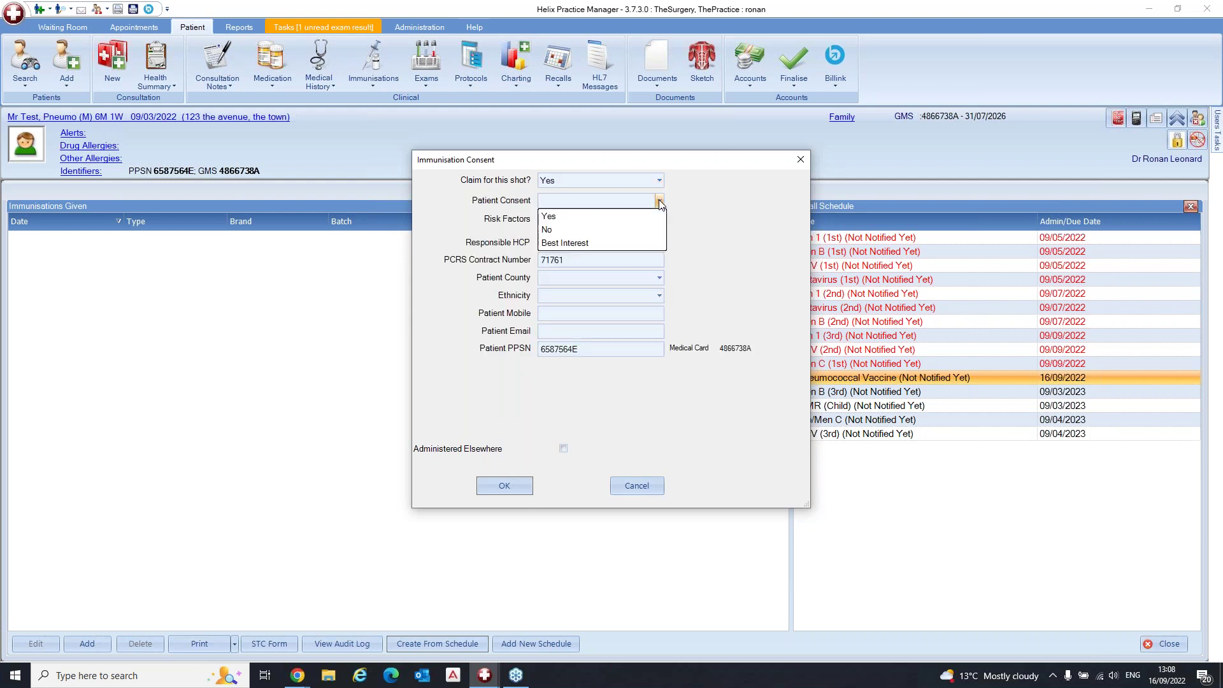
{"action": "left_click", "coordinate": [582, 219]}
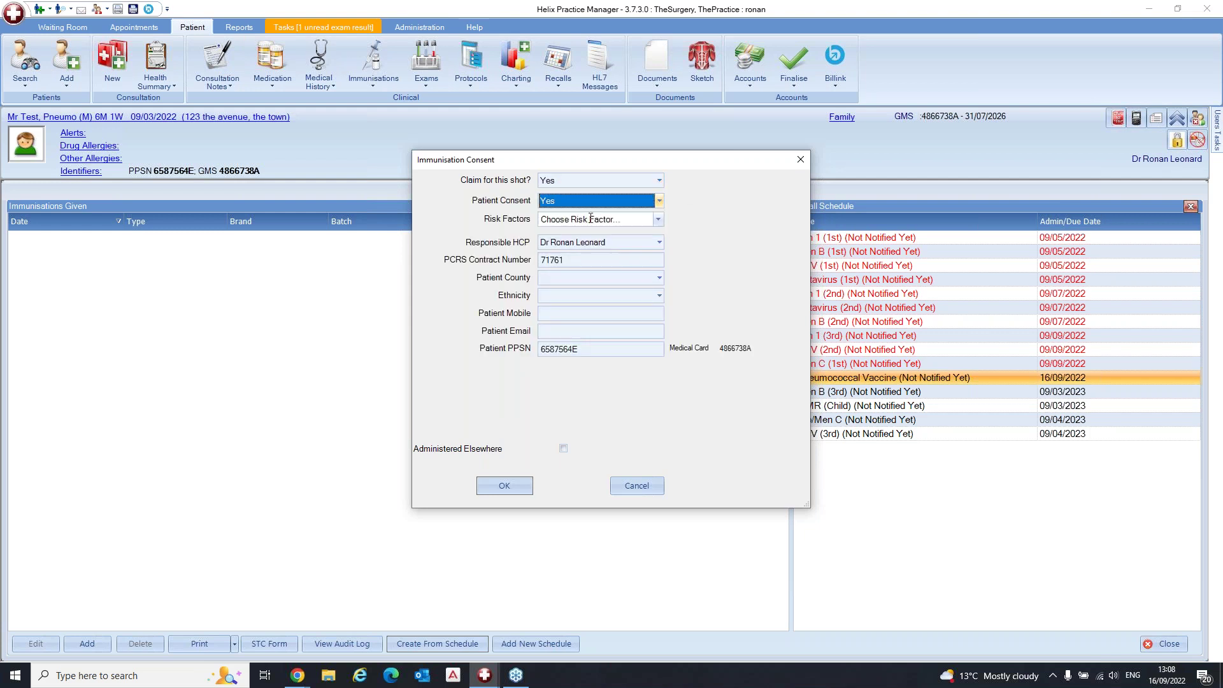
{"action": "left_click", "coordinate": [660, 220]}
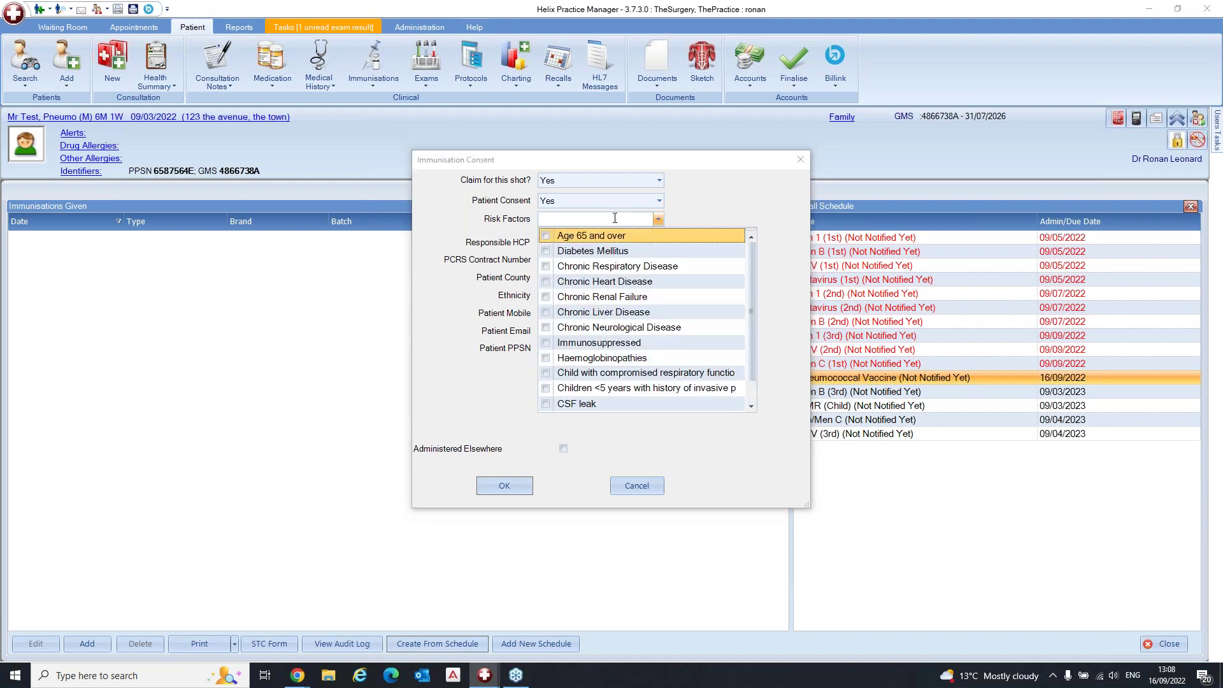
{"action": "left_click", "coordinate": [546, 236]}
{"action": "left_click", "coordinate": [658, 221]}
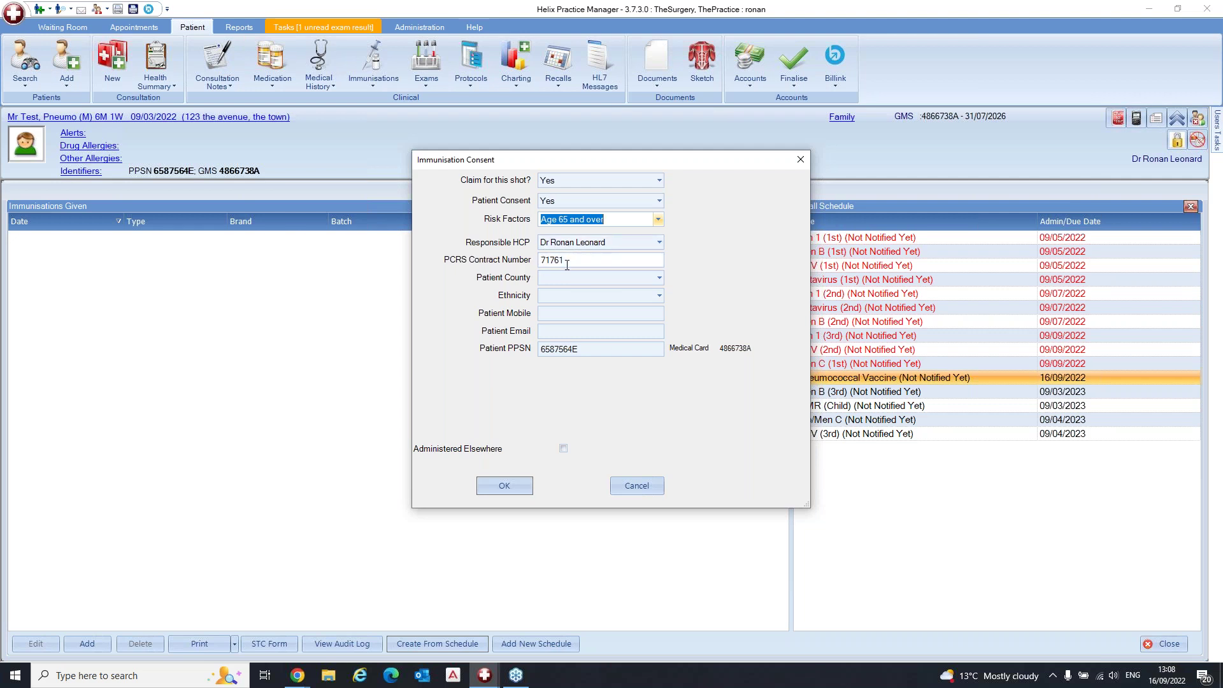
- Set County to Cork and Ethnicity to White Irish, pass the mobile and email fields, and confirm
{"action": "left_click", "coordinate": [586, 281]}
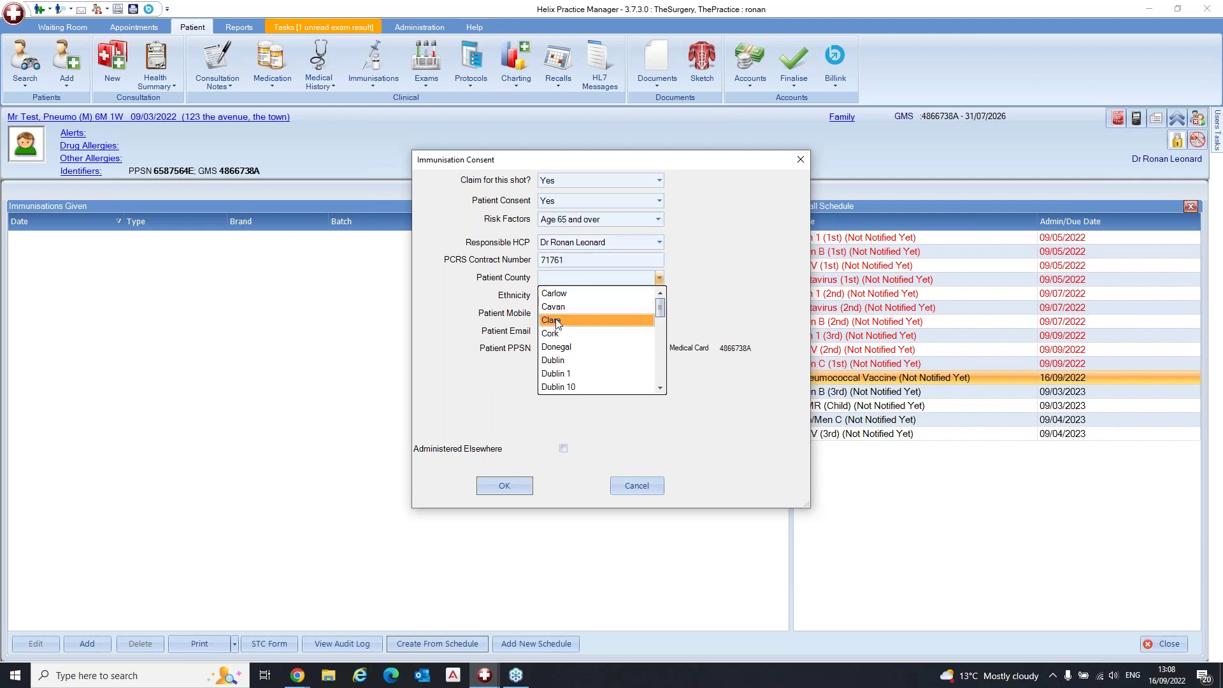
{"action": "left_click", "coordinate": [553, 328]}
{"action": "left_click", "coordinate": [563, 296]}
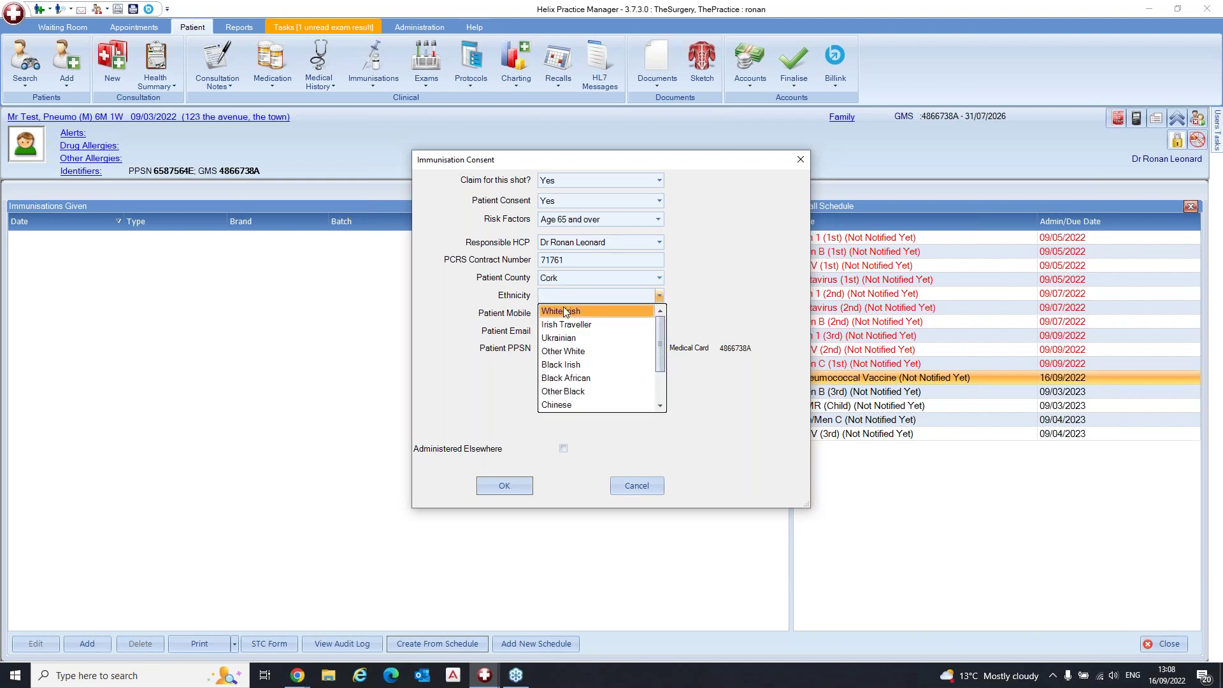
{"action": "left_click", "coordinate": [563, 308]}
{"action": "left_click", "coordinate": [557, 314]}
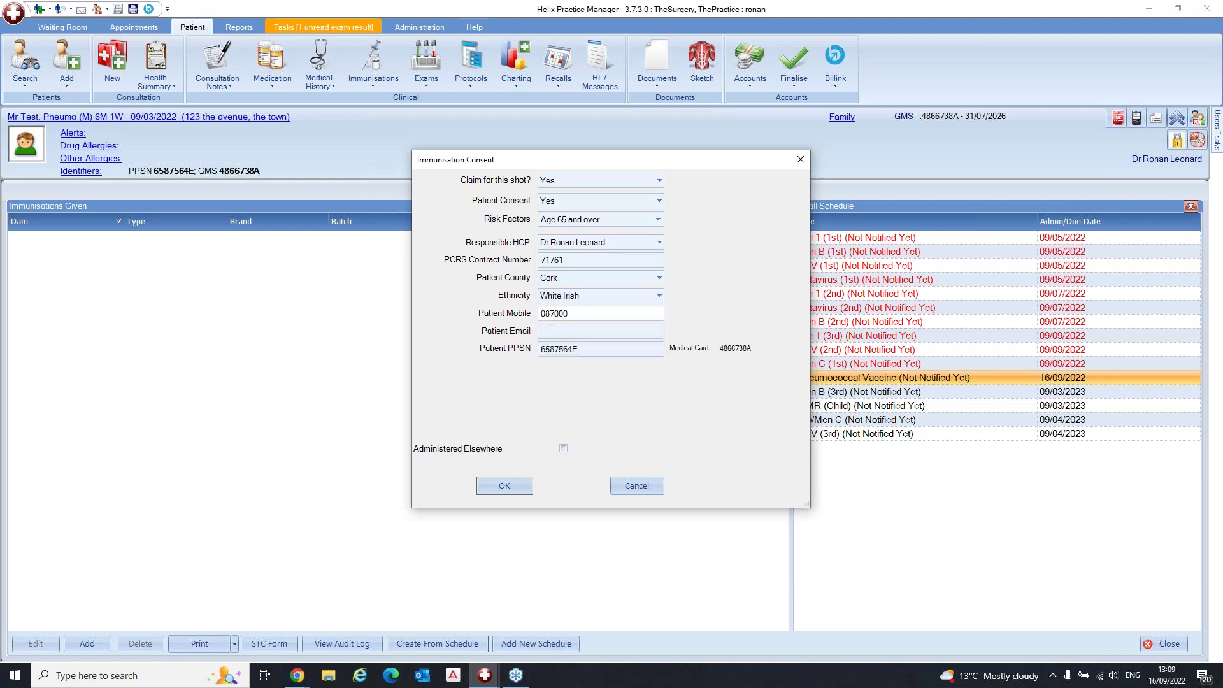
{"action": "key", "text": "Tab"}
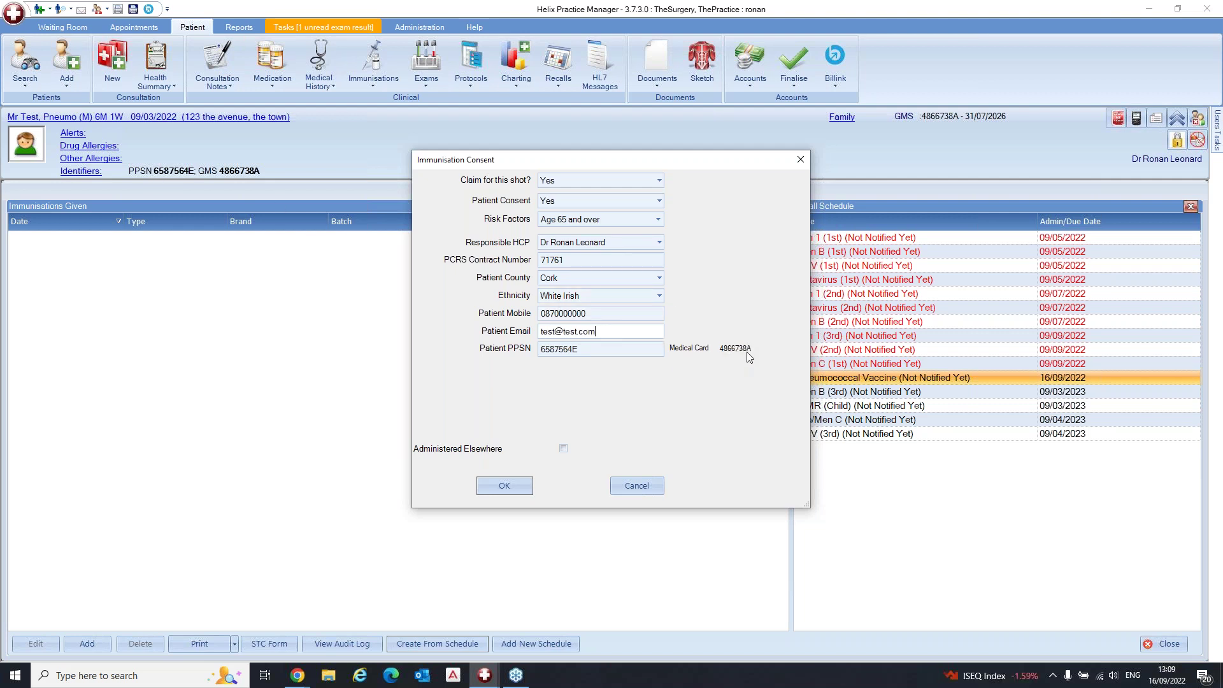
{"action": "left_click", "coordinate": [515, 483]}
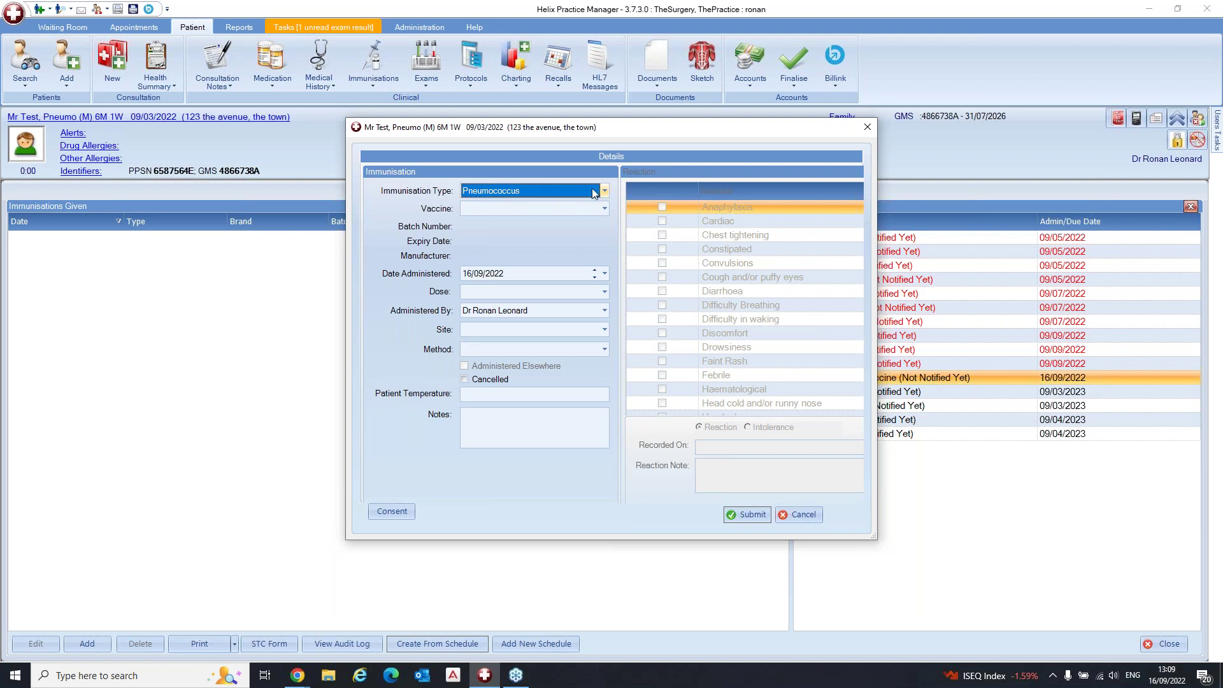
- Record Pneumovax-23 batch 3006443 in the Left Arm and submit the immunisation
{"action": "left_click", "coordinate": [553, 208]}
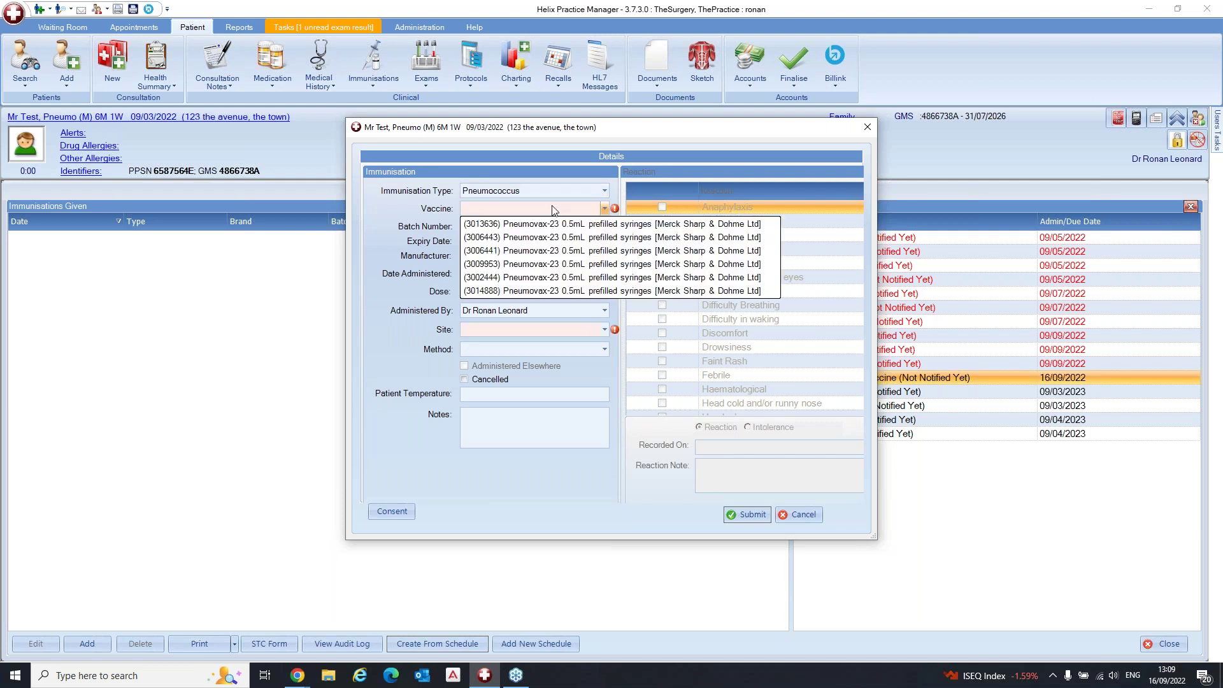
{"action": "left_click", "coordinate": [565, 239]}
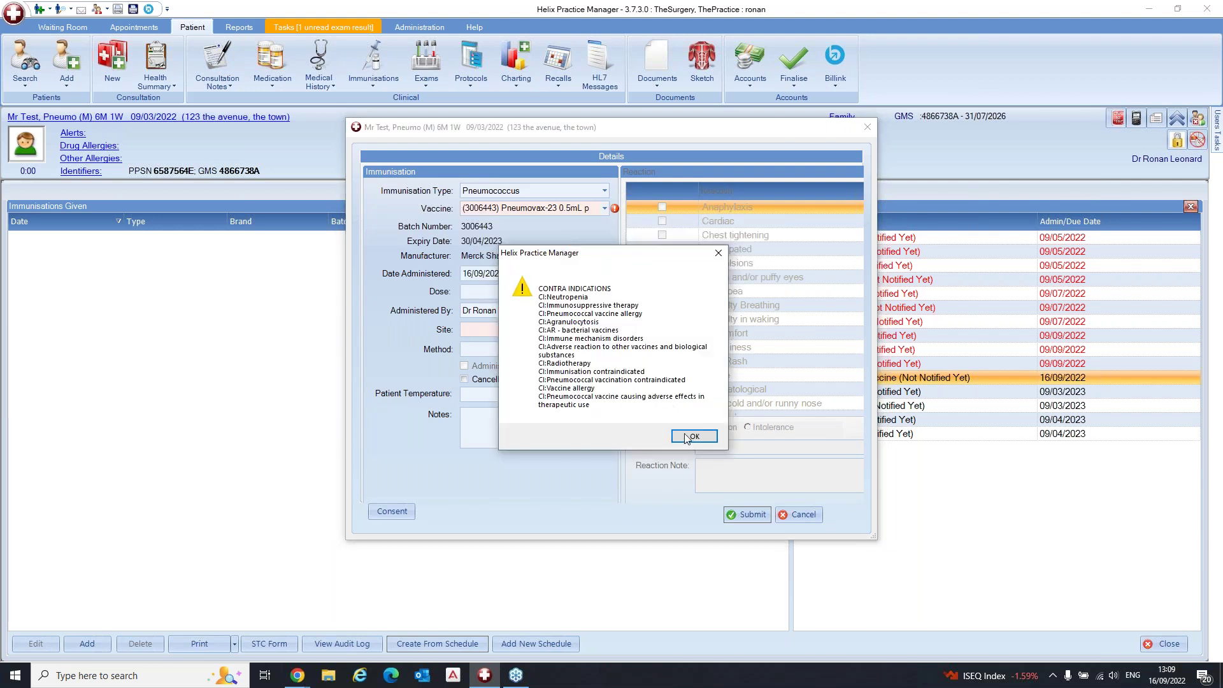
{"action": "left_click", "coordinate": [695, 438]}
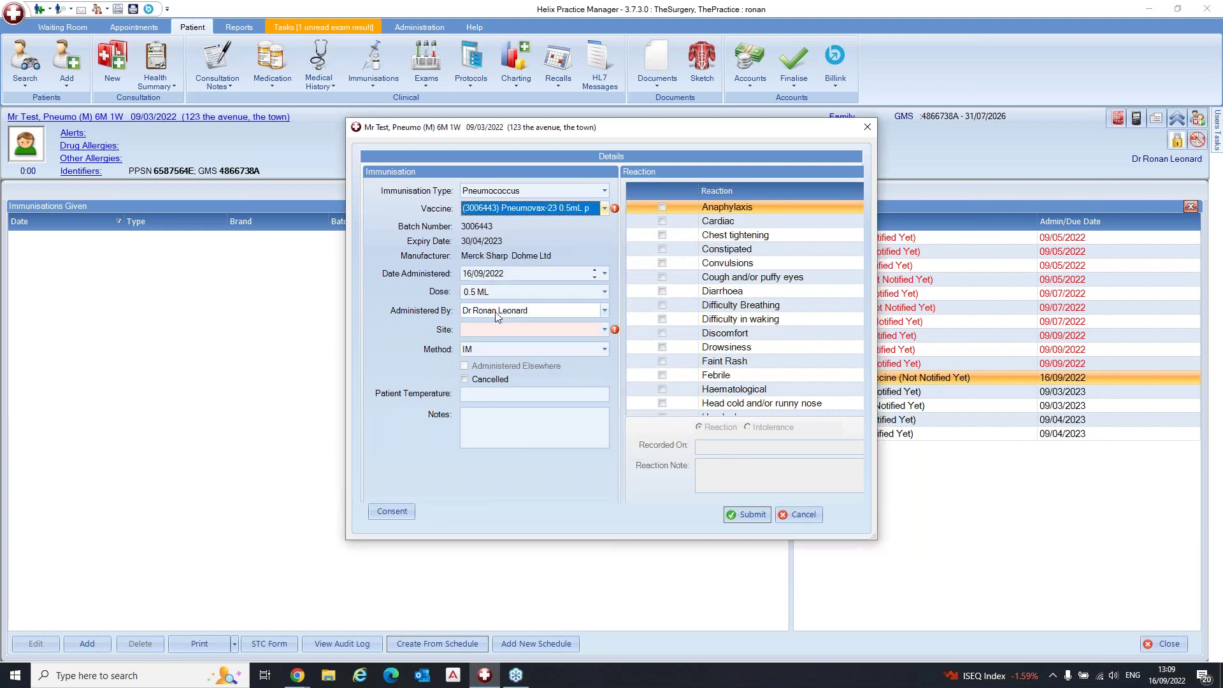
{"action": "left_click", "coordinate": [487, 330]}
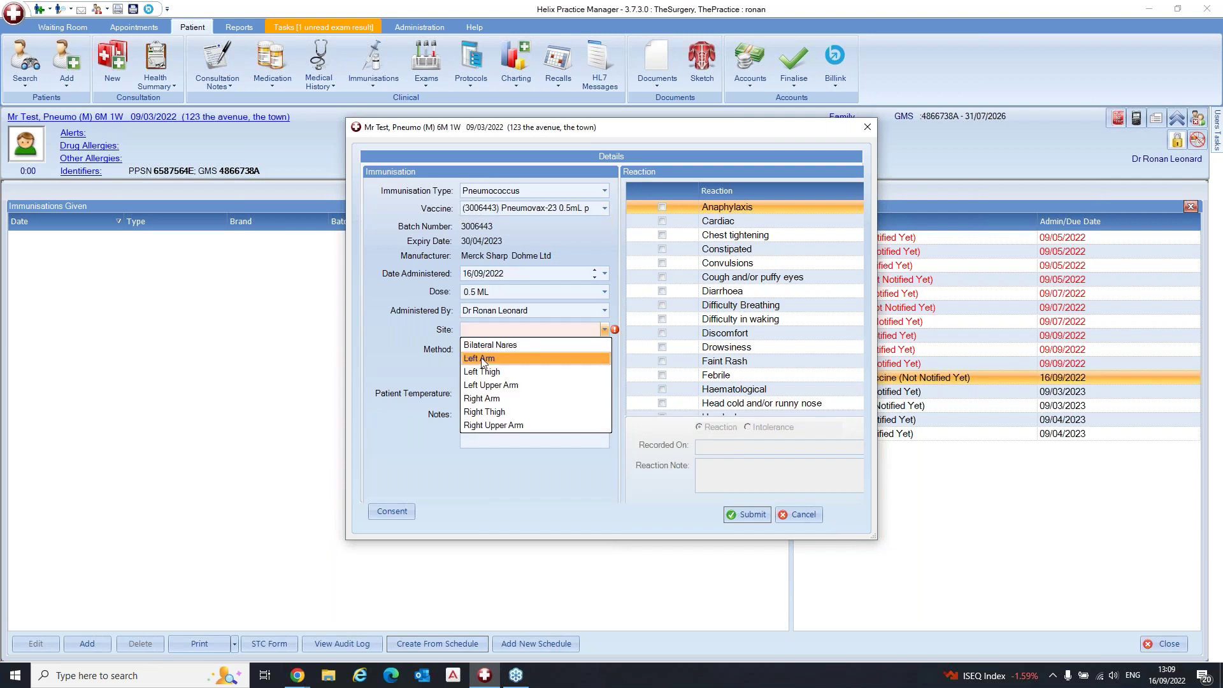
{"action": "left_click", "coordinate": [482, 359]}
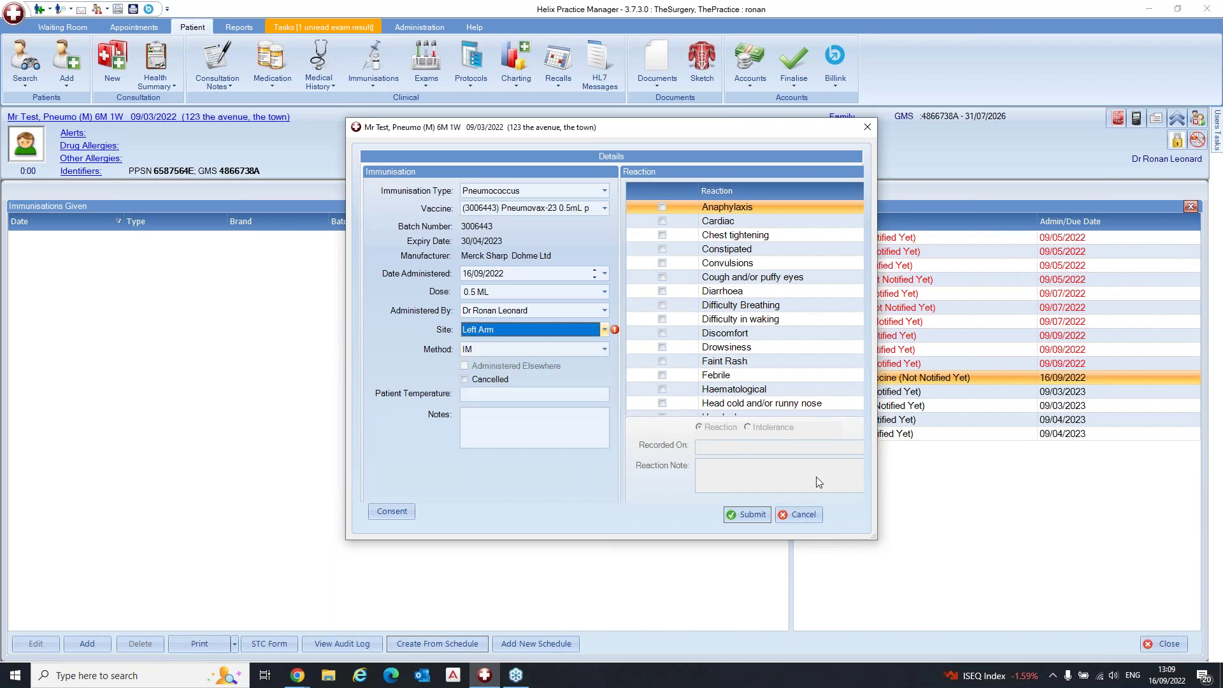
{"action": "left_click", "coordinate": [753, 514]}
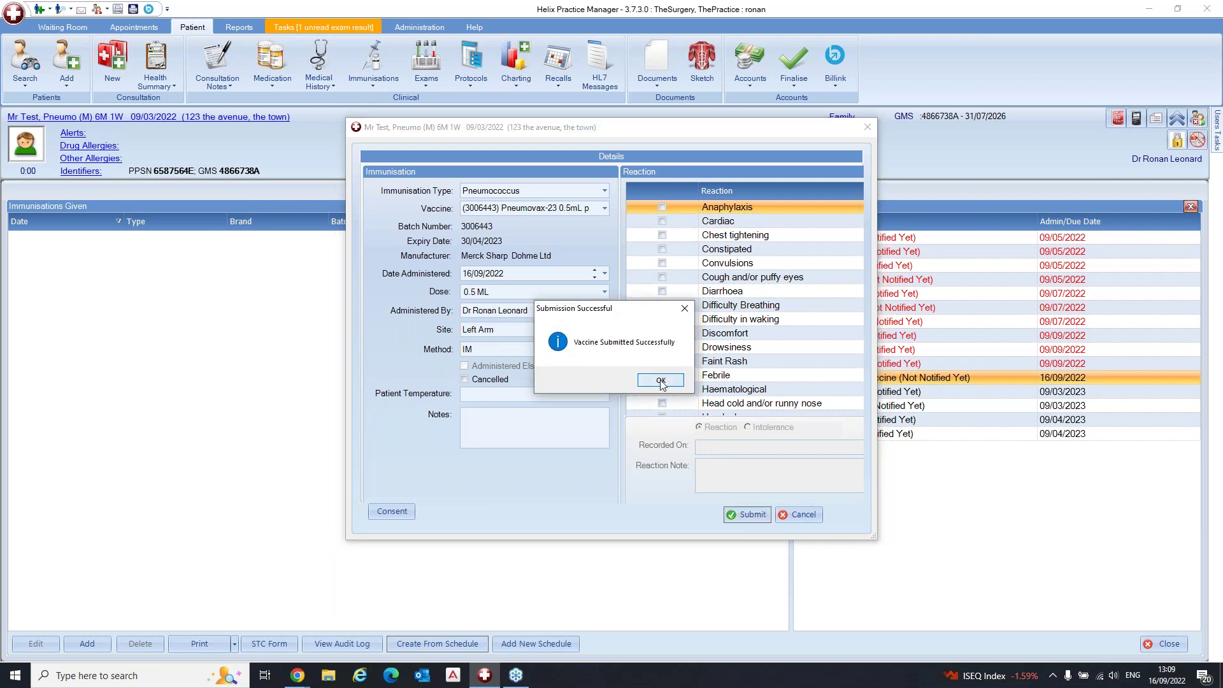
{"action": "left_click", "coordinate": [662, 381]}
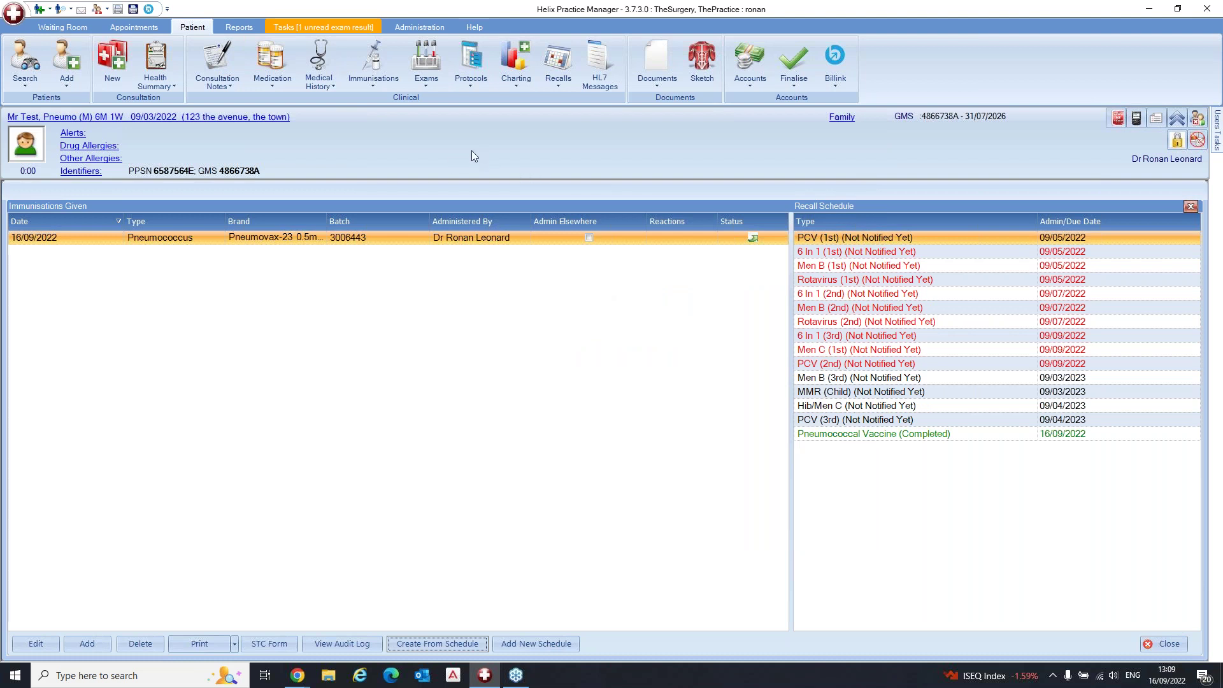
- In the Vaccine Claim Tracker, search Influenza claims with status Awaiting Ack
{"action": "left_click", "coordinate": [316, 27]}
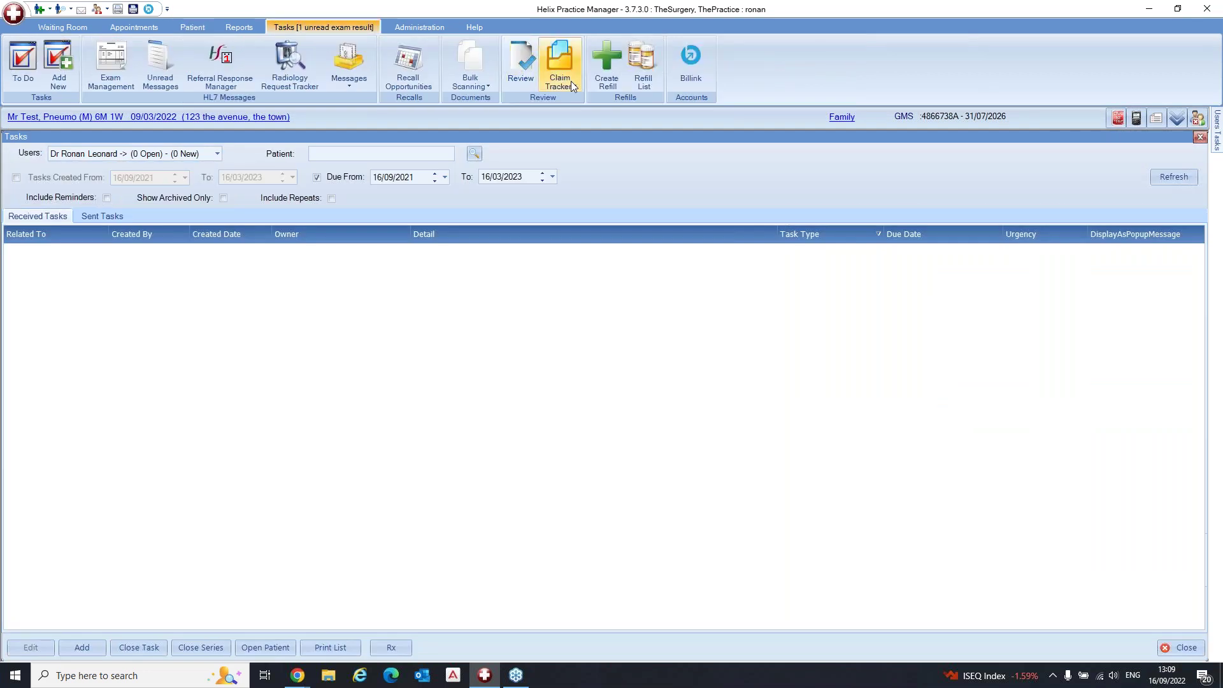
{"action": "left_click", "coordinate": [571, 83]}
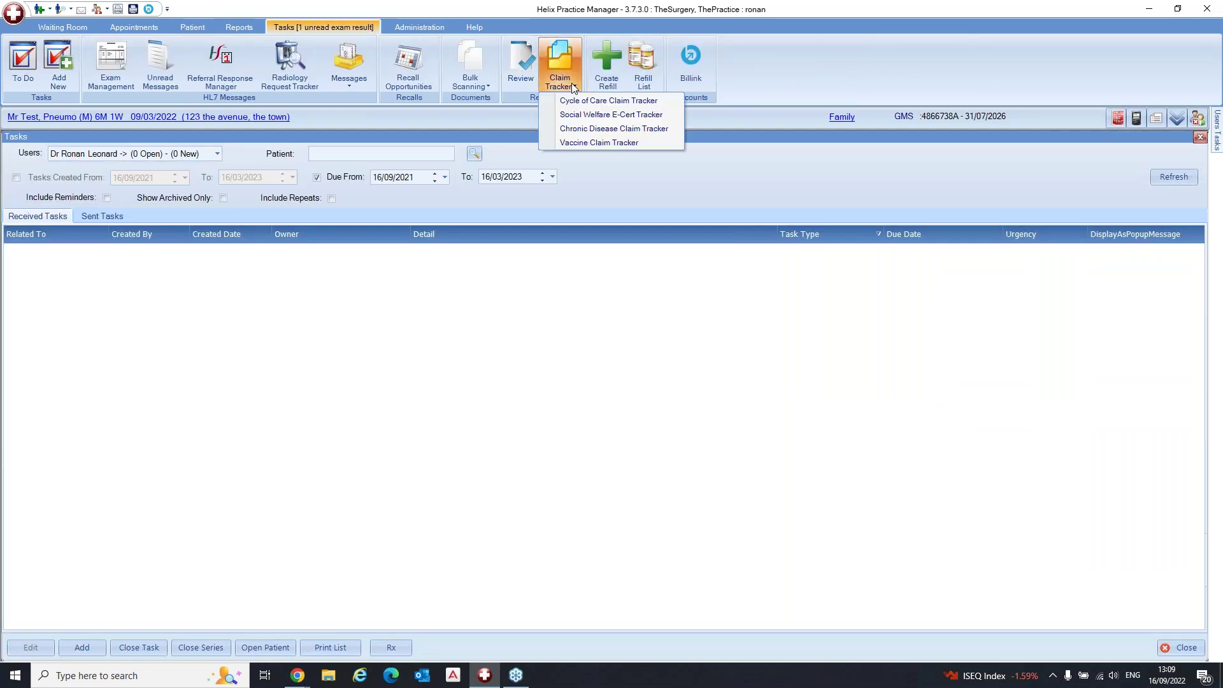
{"action": "left_click", "coordinate": [614, 142]}
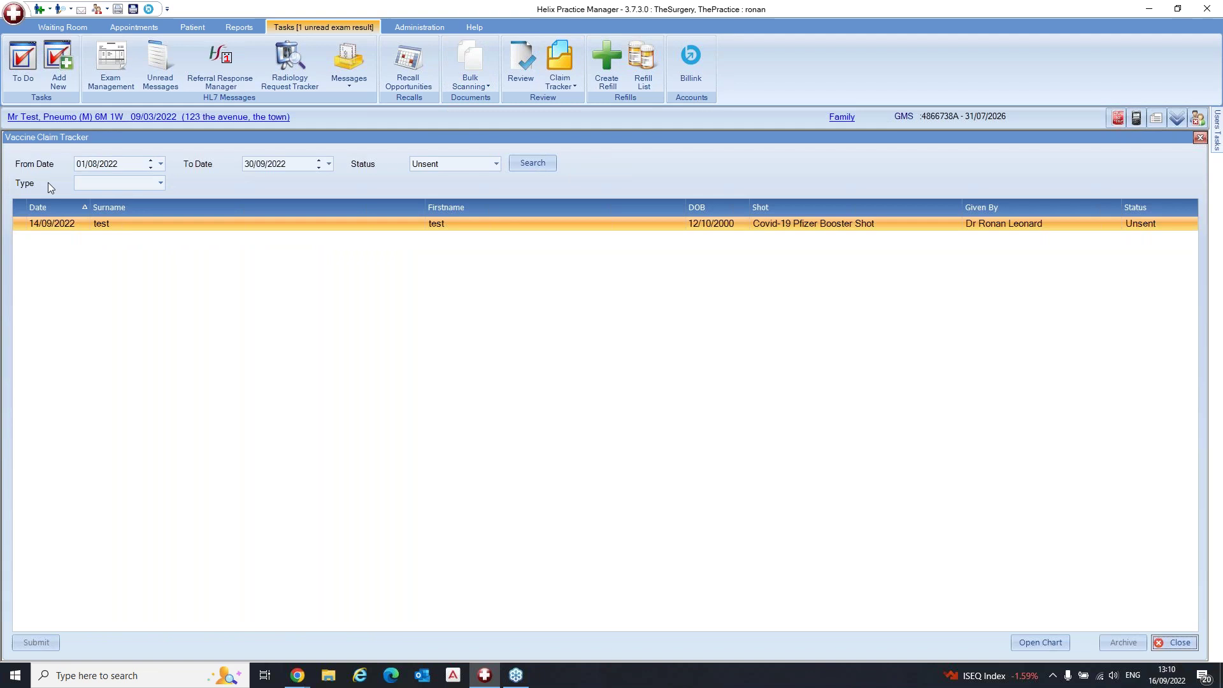
{"action": "left_click", "coordinate": [160, 184]}
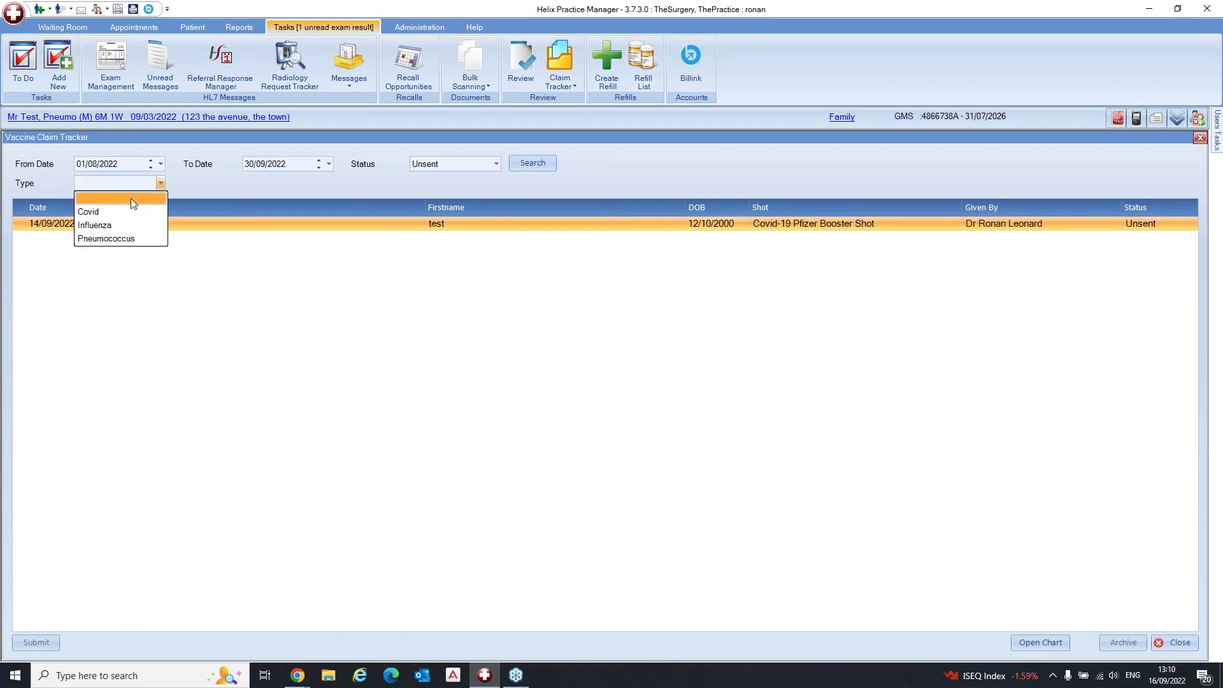
{"action": "left_click", "coordinate": [99, 226]}
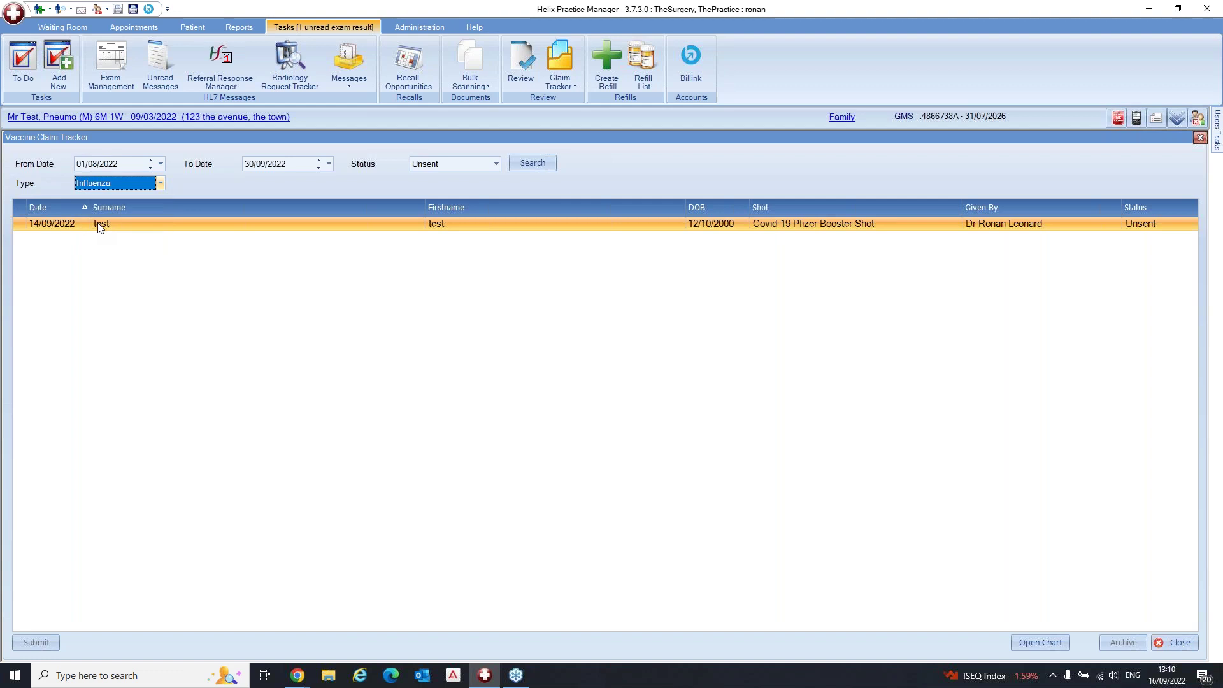
{"action": "left_click", "coordinate": [158, 183]}
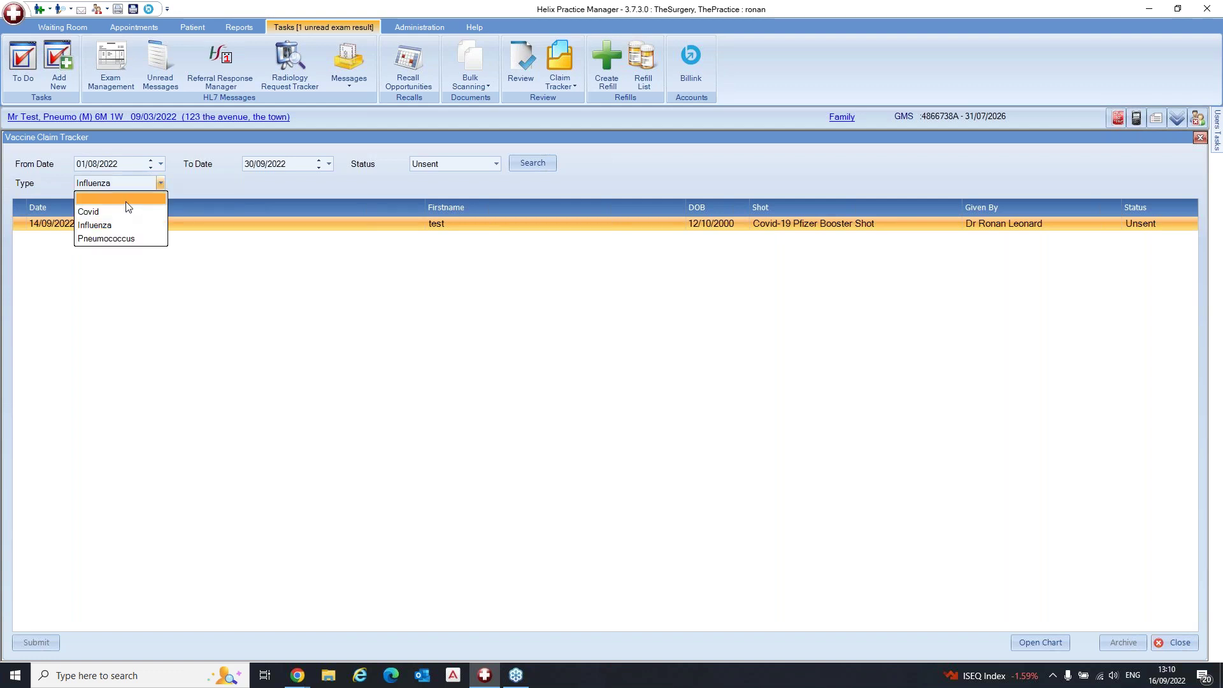
{"action": "left_click", "coordinate": [97, 224]}
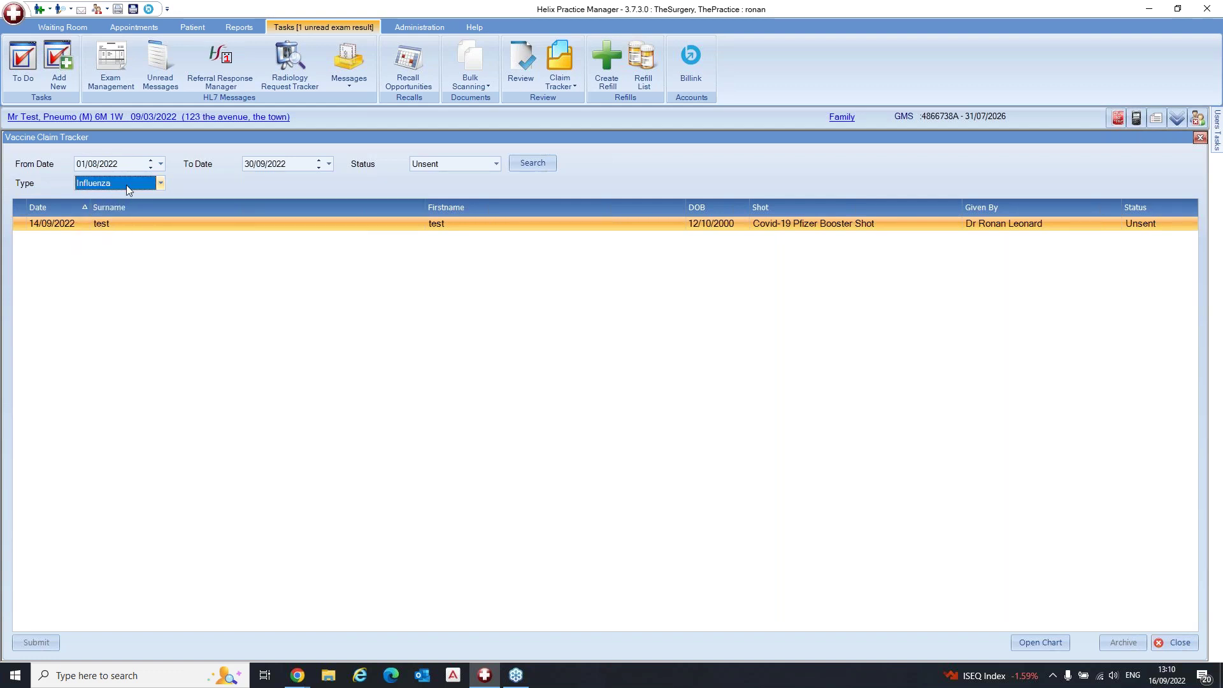
{"action": "left_click", "coordinate": [434, 167]}
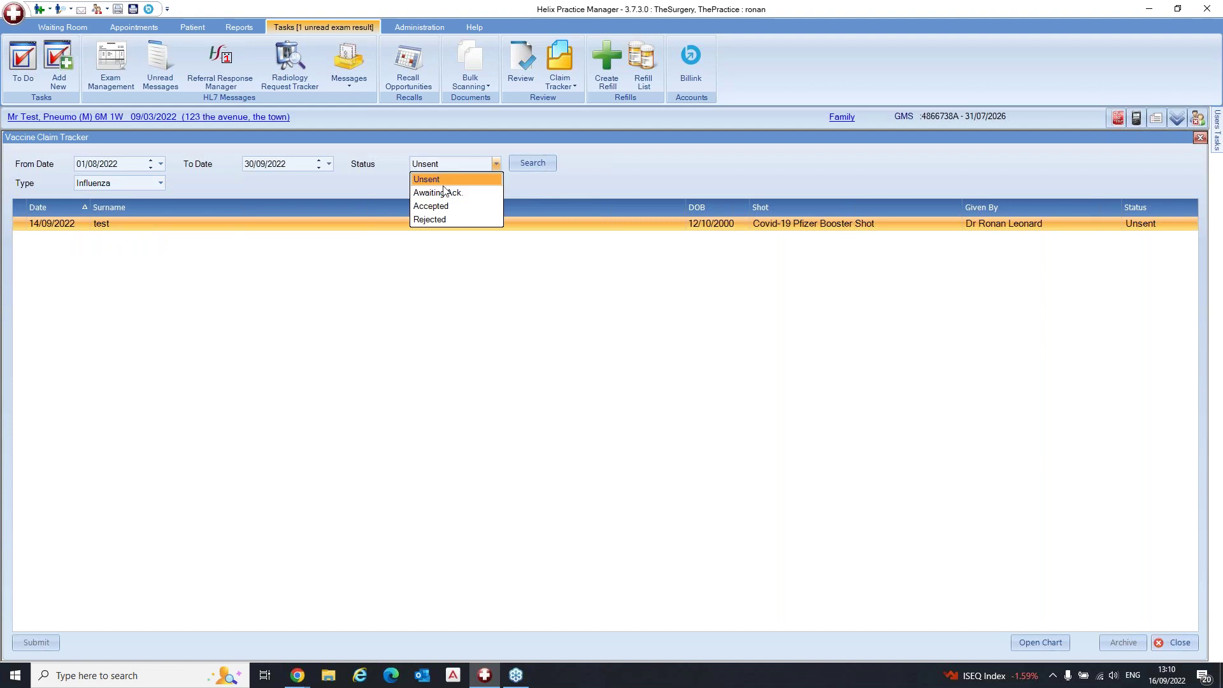
{"action": "left_click", "coordinate": [472, 194]}
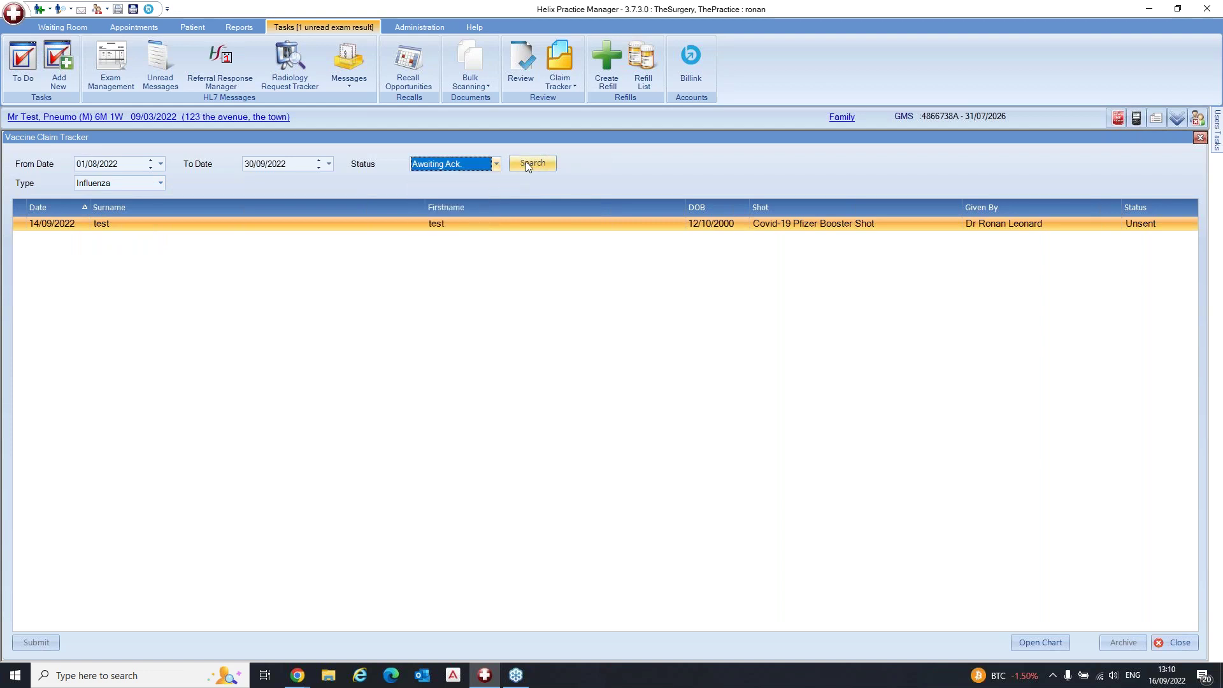
{"action": "left_click", "coordinate": [526, 164]}
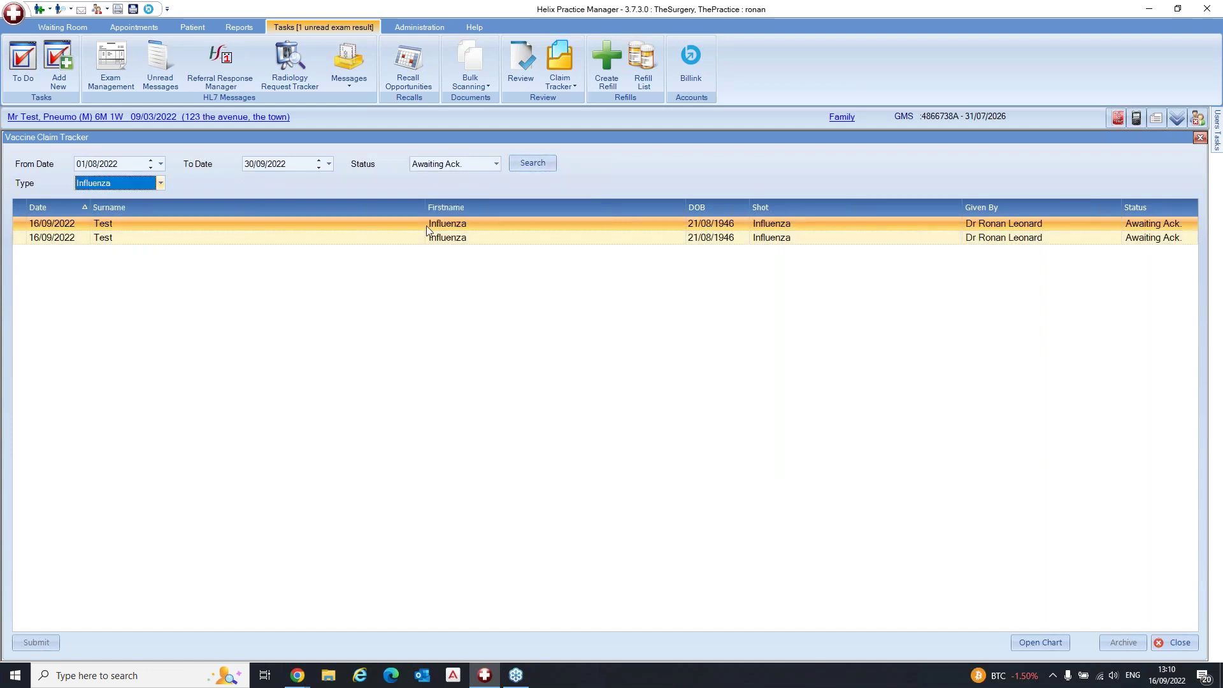
- Change the vaccine type filter to Pneumococcus and search again
{"action": "left_click", "coordinate": [446, 164]}
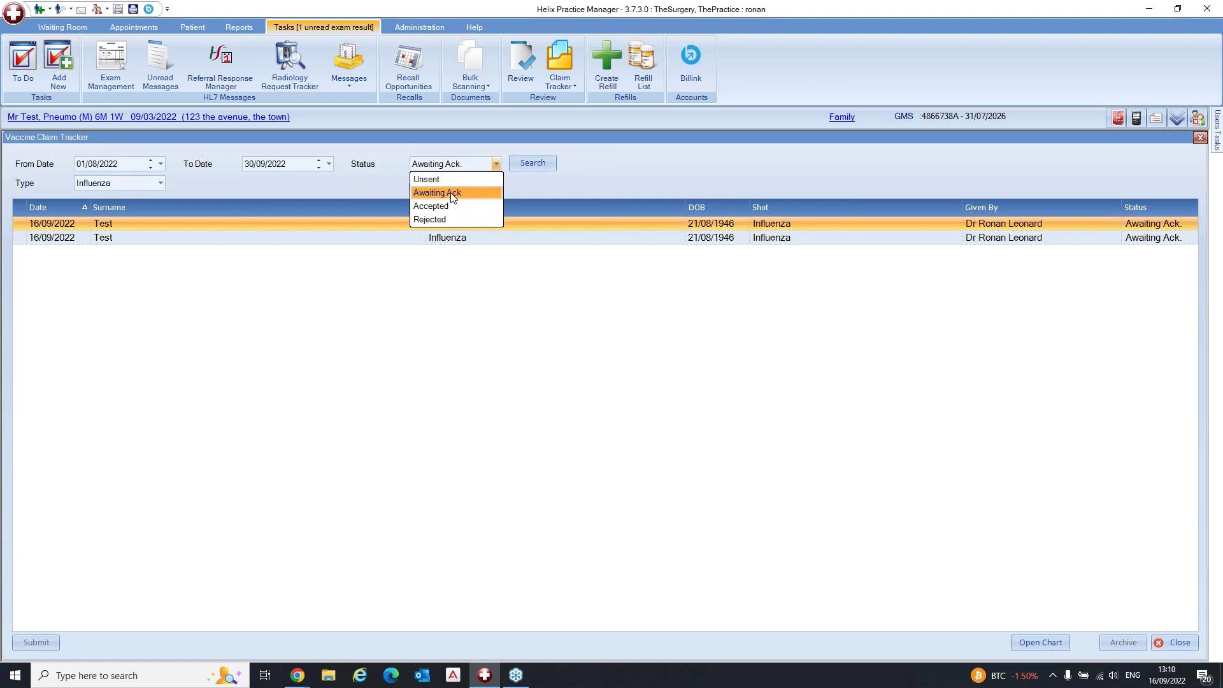
{"action": "left_click", "coordinate": [160, 184]}
{"action": "left_click", "coordinate": [160, 183]}
{"action": "left_click", "coordinate": [112, 239]}
{"action": "left_click", "coordinate": [538, 163]}
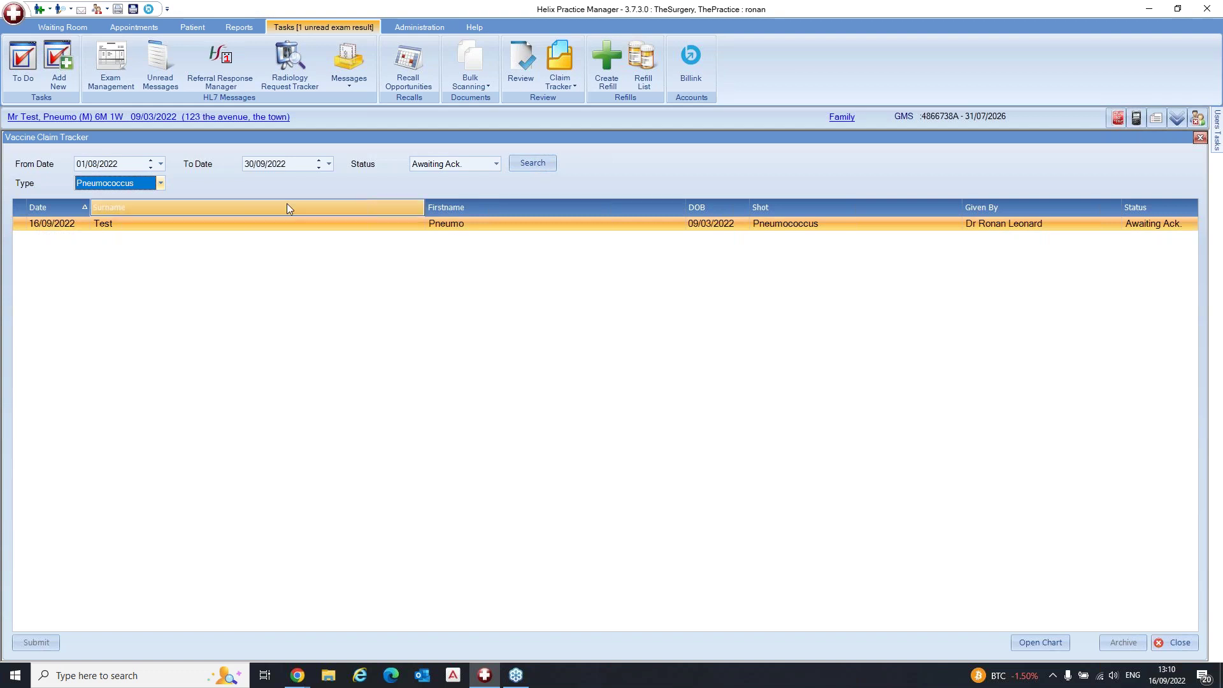
- Switch the claim status filter to Accepted, then to Rejected
{"action": "left_click", "coordinate": [453, 164]}
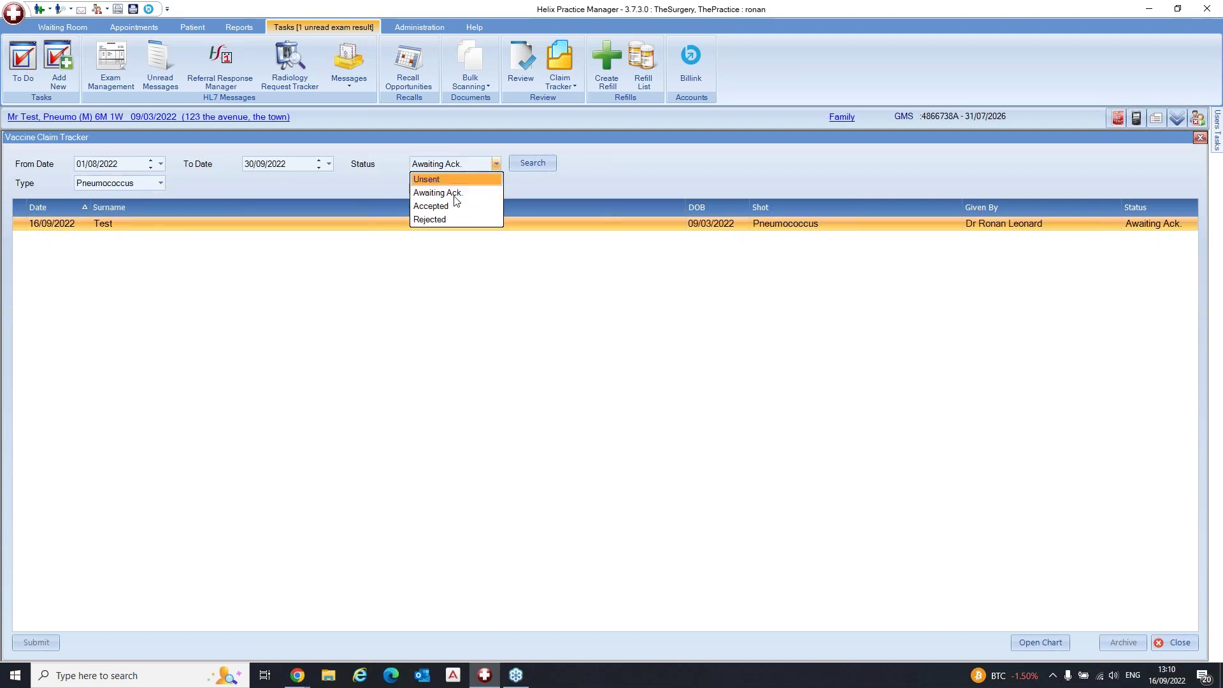
{"action": "left_click", "coordinate": [444, 204]}
{"action": "left_click", "coordinate": [459, 166]}
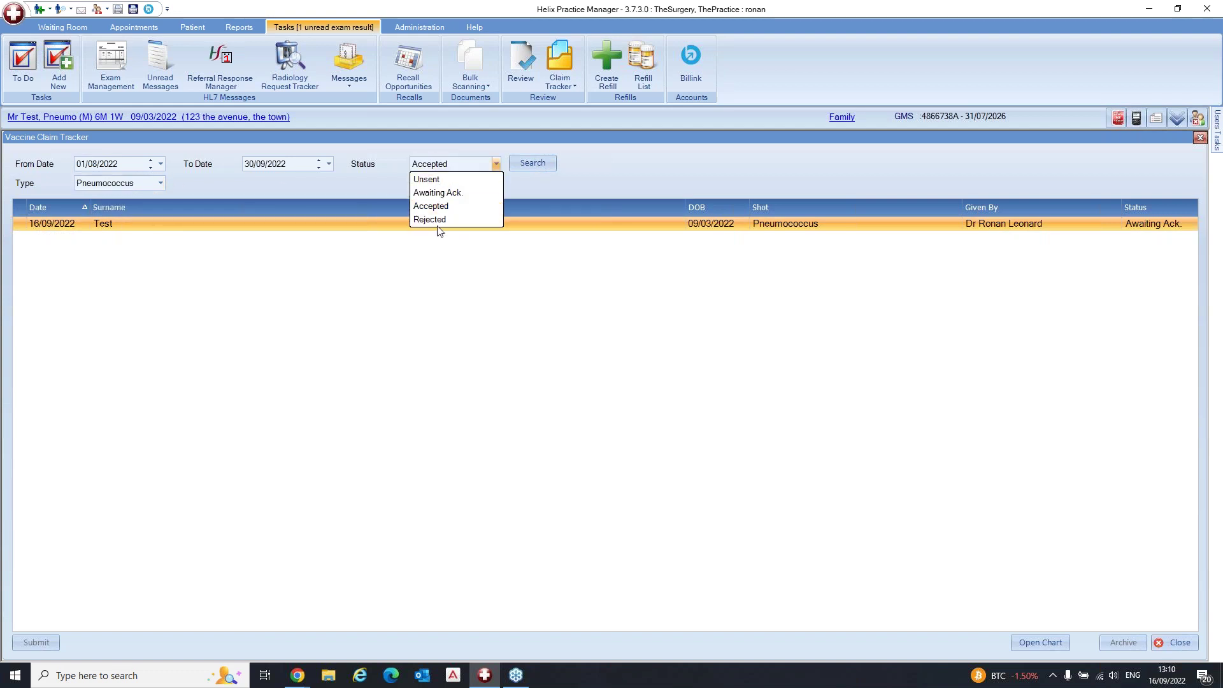
{"action": "left_click", "coordinate": [440, 218]}
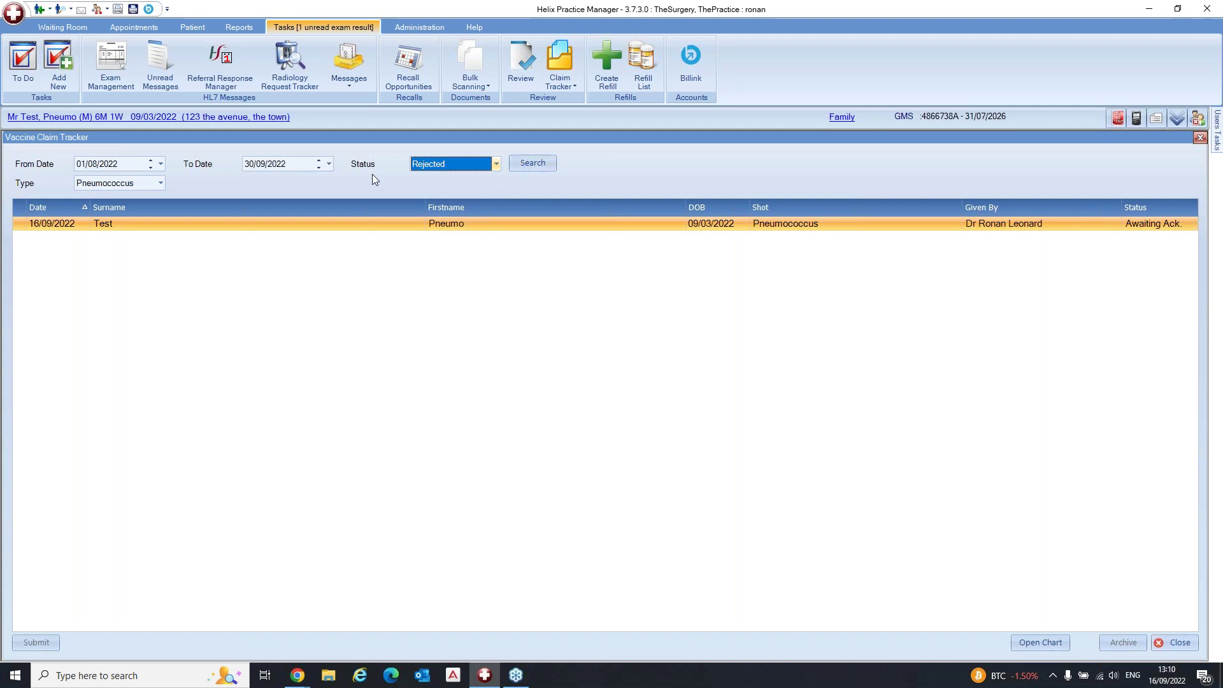
- Close the claim tracker and change the patient's registered HCP to Dr Doctor Two
{"action": "left_click", "coordinate": [1171, 644]}
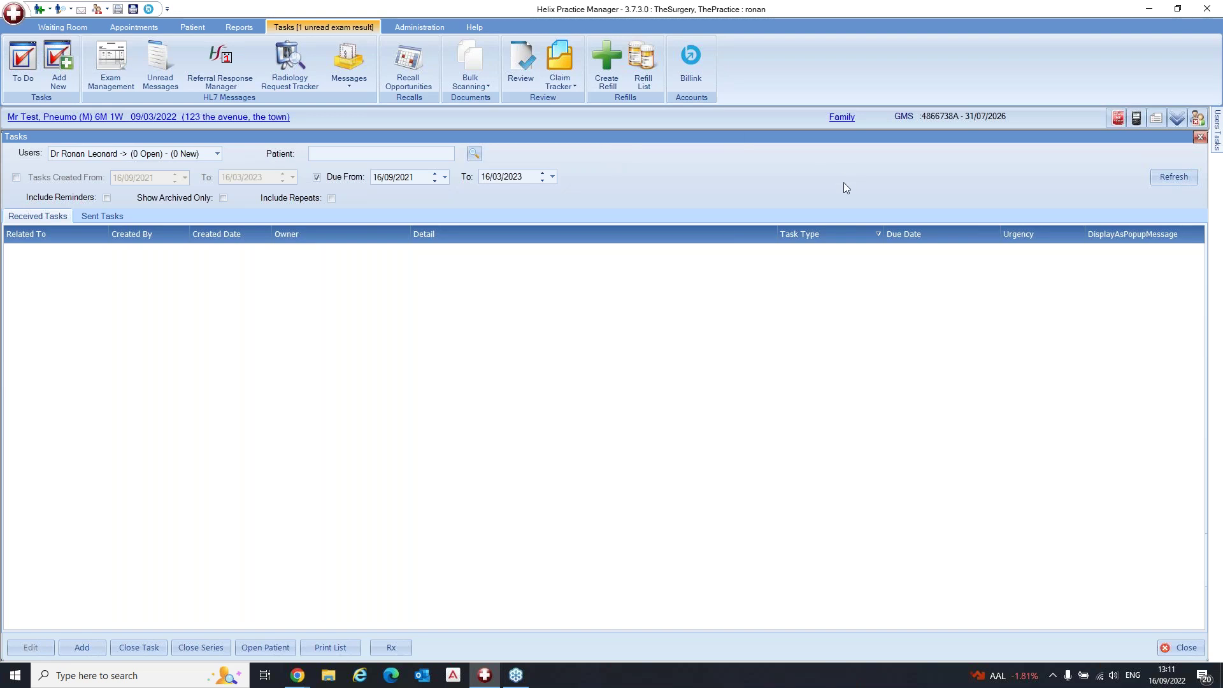
{"action": "left_click", "coordinate": [140, 120]}
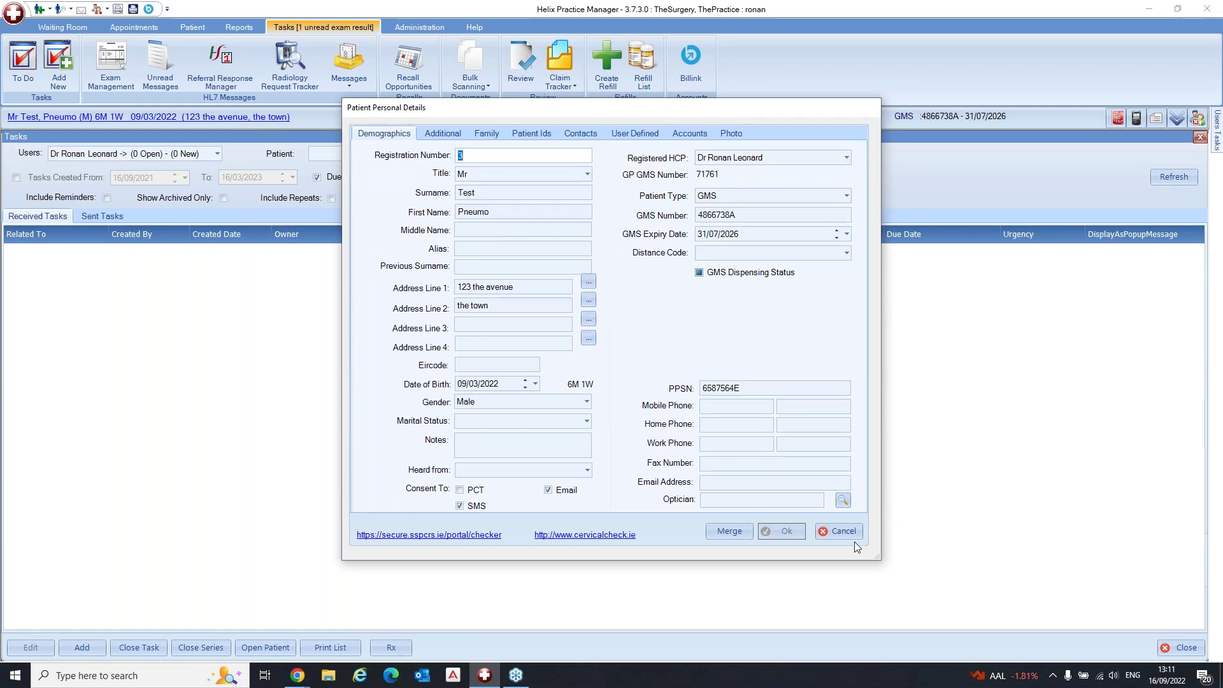
{"action": "left_click", "coordinate": [726, 158]}
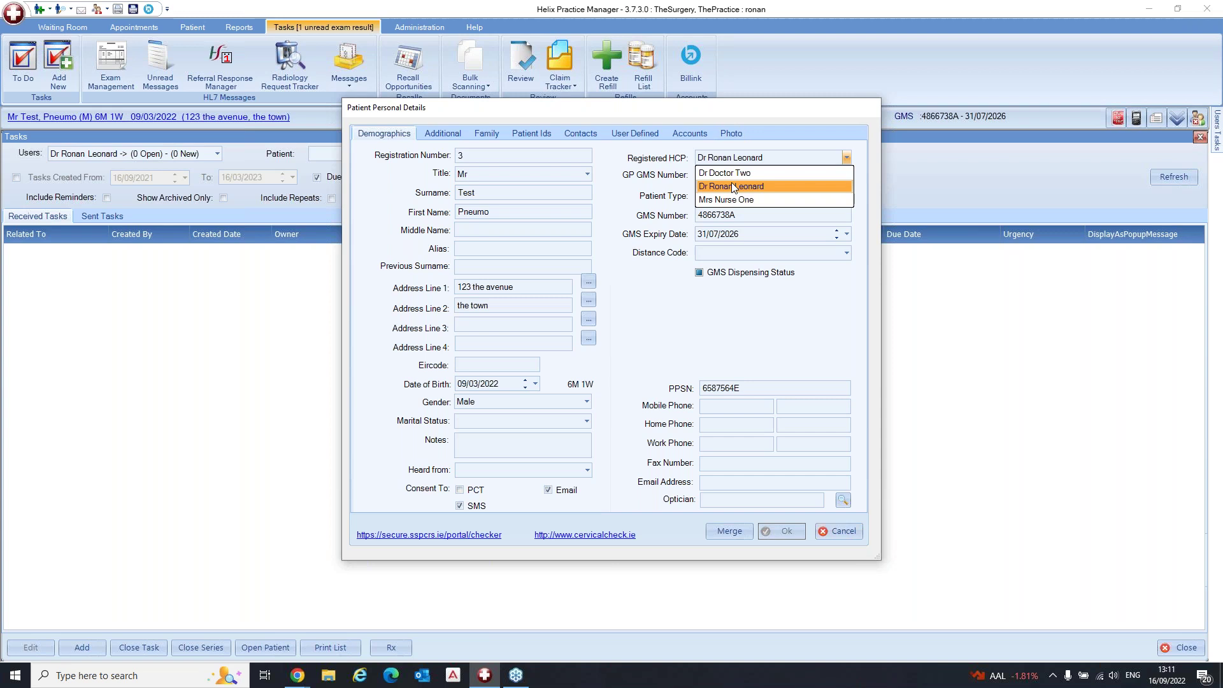
{"action": "left_click", "coordinate": [724, 173]}
{"action": "left_click", "coordinate": [783, 531]}
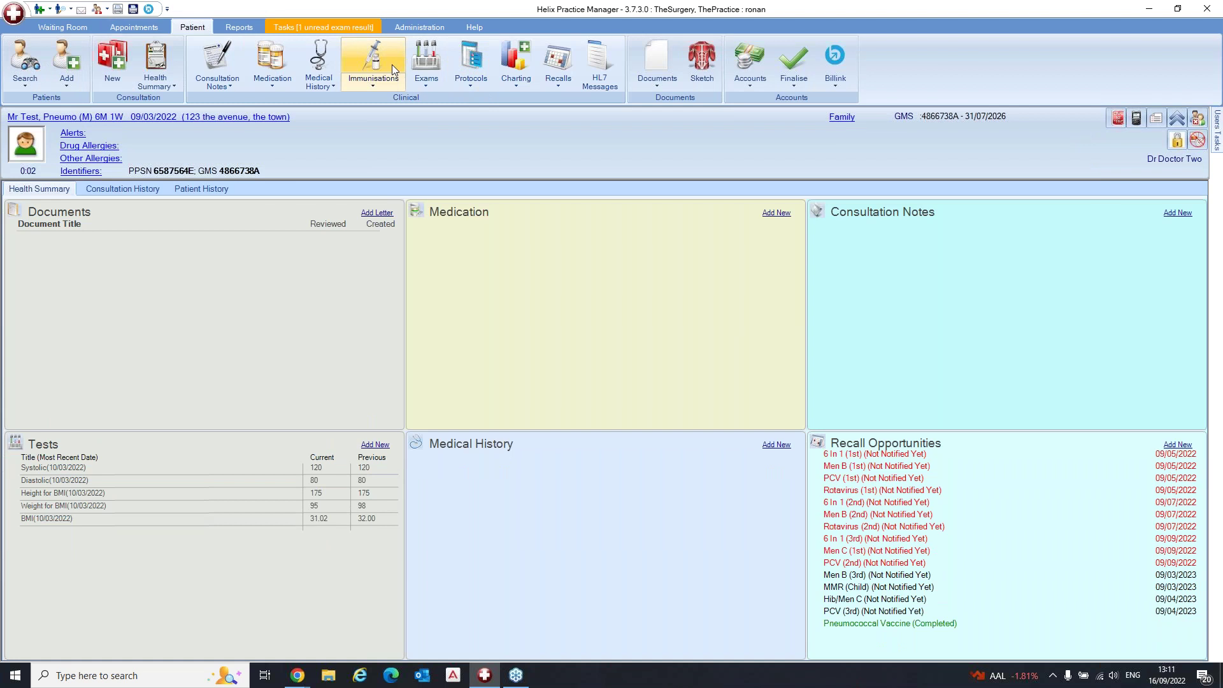
- Start a new immunisation from the completed Pneumococcal Vaccine recall schedule
{"action": "left_click", "coordinate": [377, 60]}
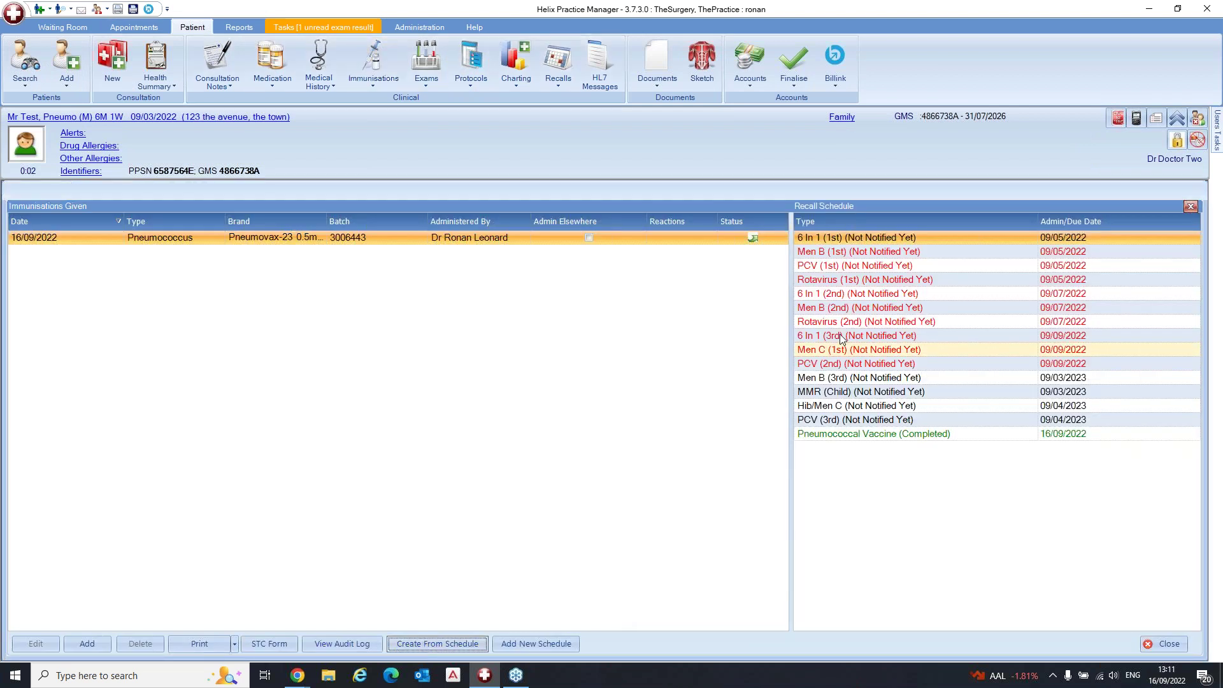
{"action": "left_click", "coordinate": [860, 437]}
{"action": "left_click", "coordinate": [484, 643]}
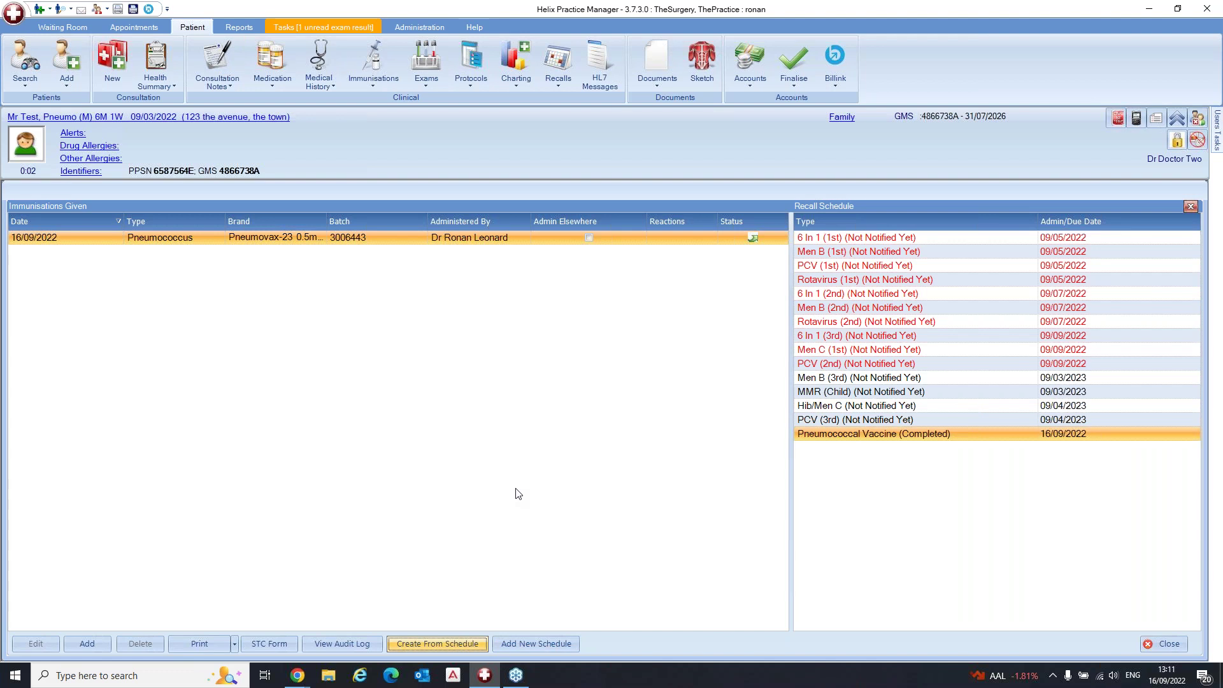
- Switch the shot's claim from No to Yes, then dismiss the consent form
{"action": "left_click", "coordinate": [653, 186]}
{"action": "left_click", "coordinate": [613, 210]}
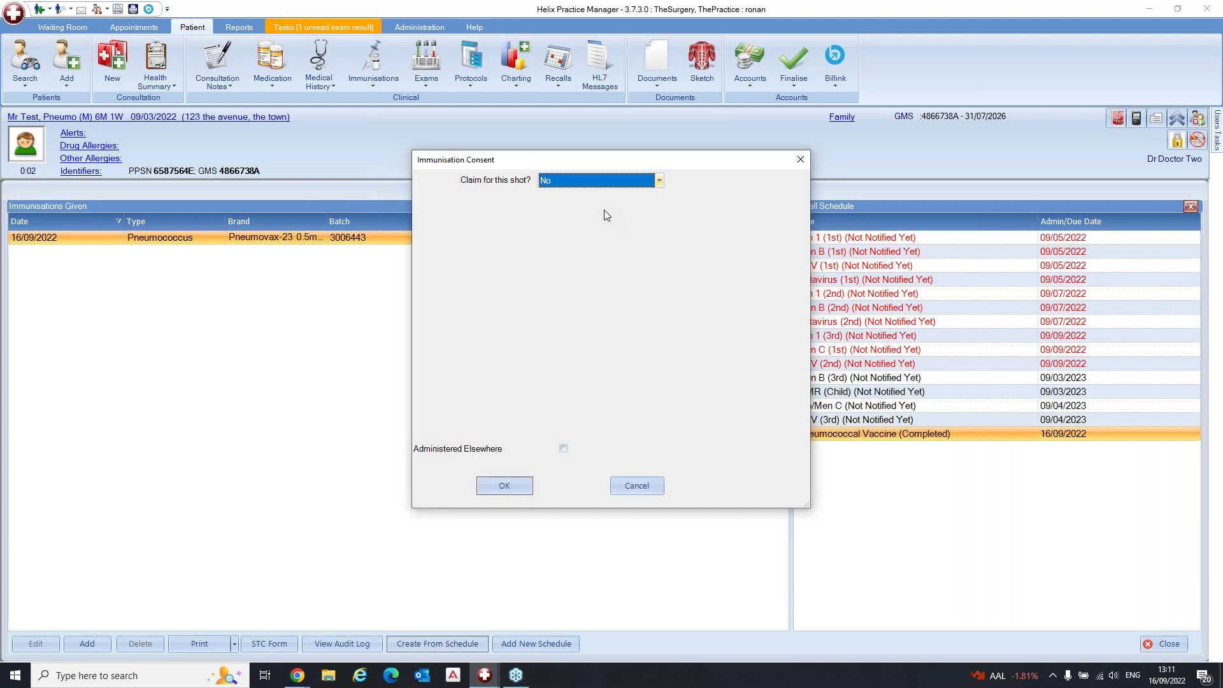
{"action": "left_click", "coordinate": [594, 185]}
{"action": "left_click", "coordinate": [590, 196]}
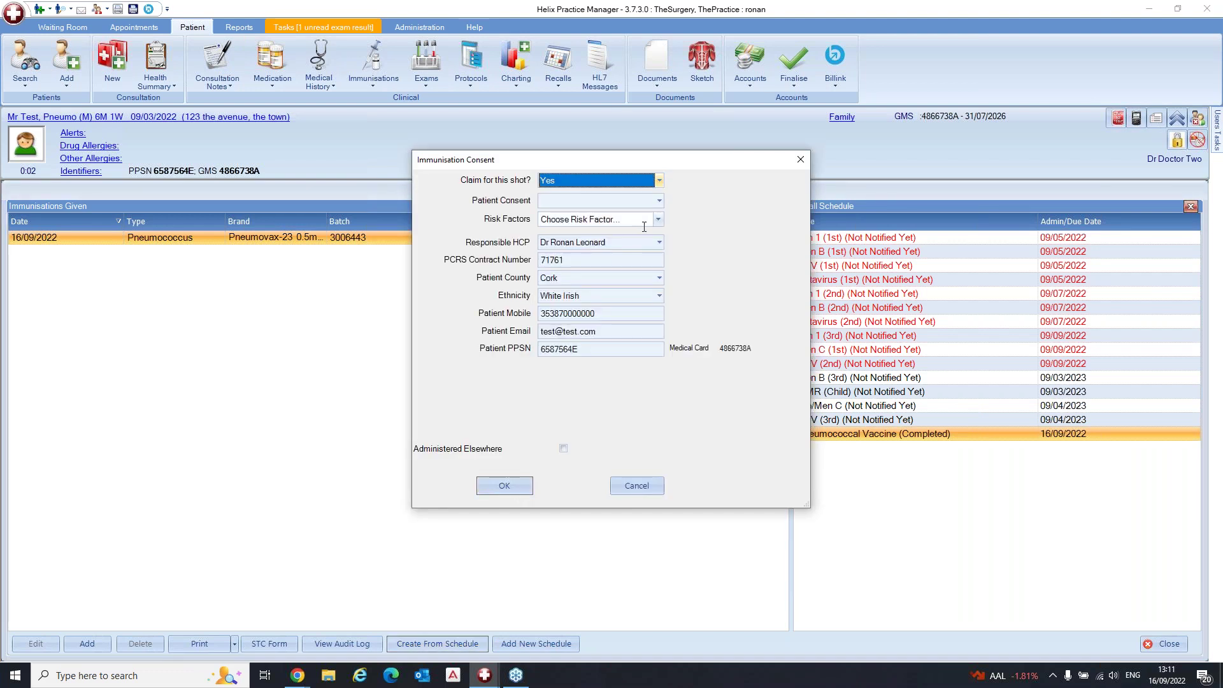
{"action": "left_click", "coordinate": [799, 159]}
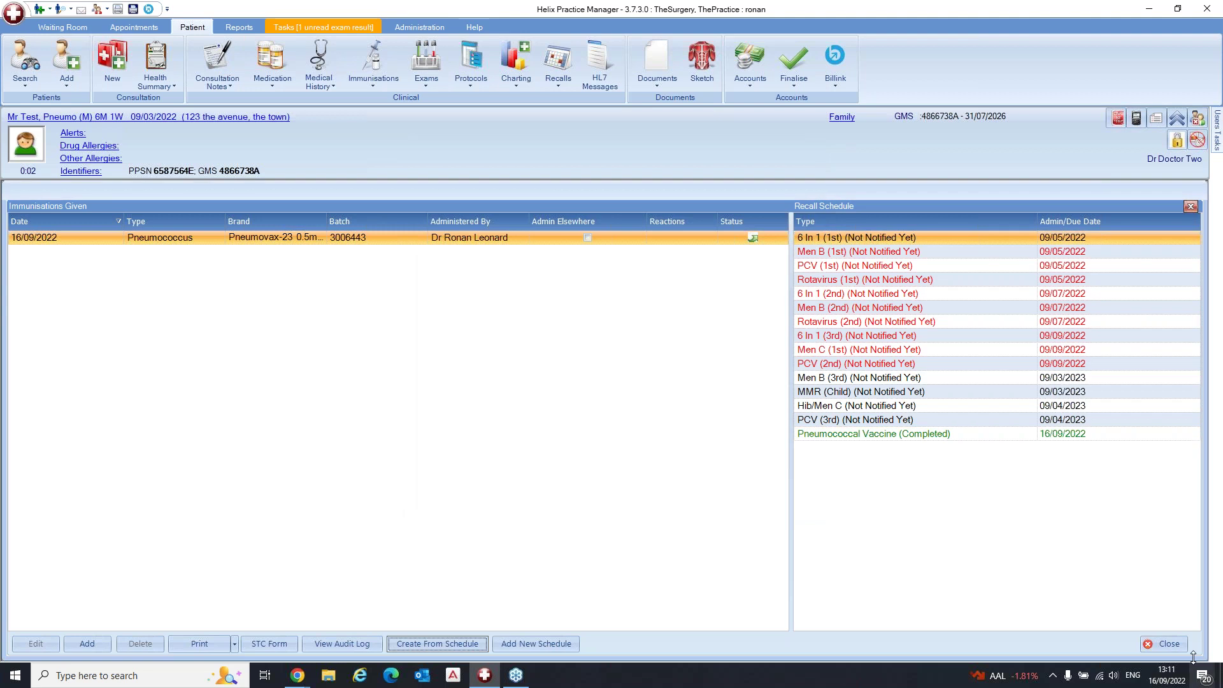
- Return to the Health Summary, then reopen immunisations at the completed Pneumococcal Vaccine recall
{"action": "left_click", "coordinate": [1166, 645]}
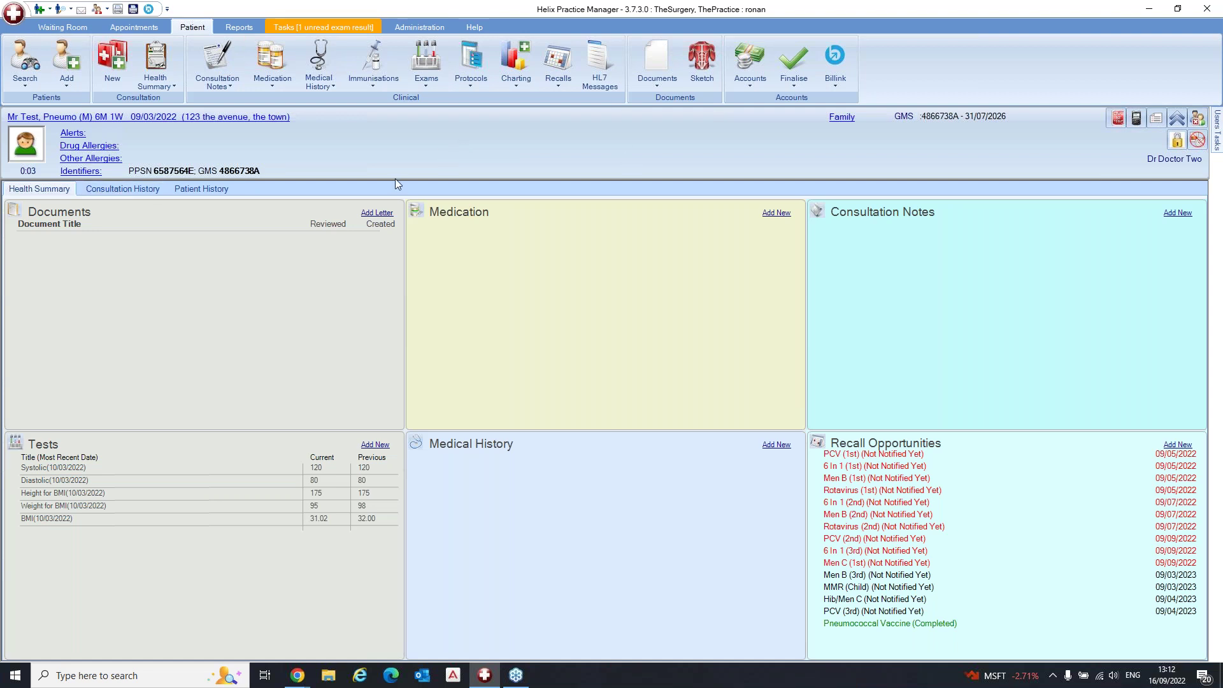
{"action": "left_click", "coordinate": [379, 45]}
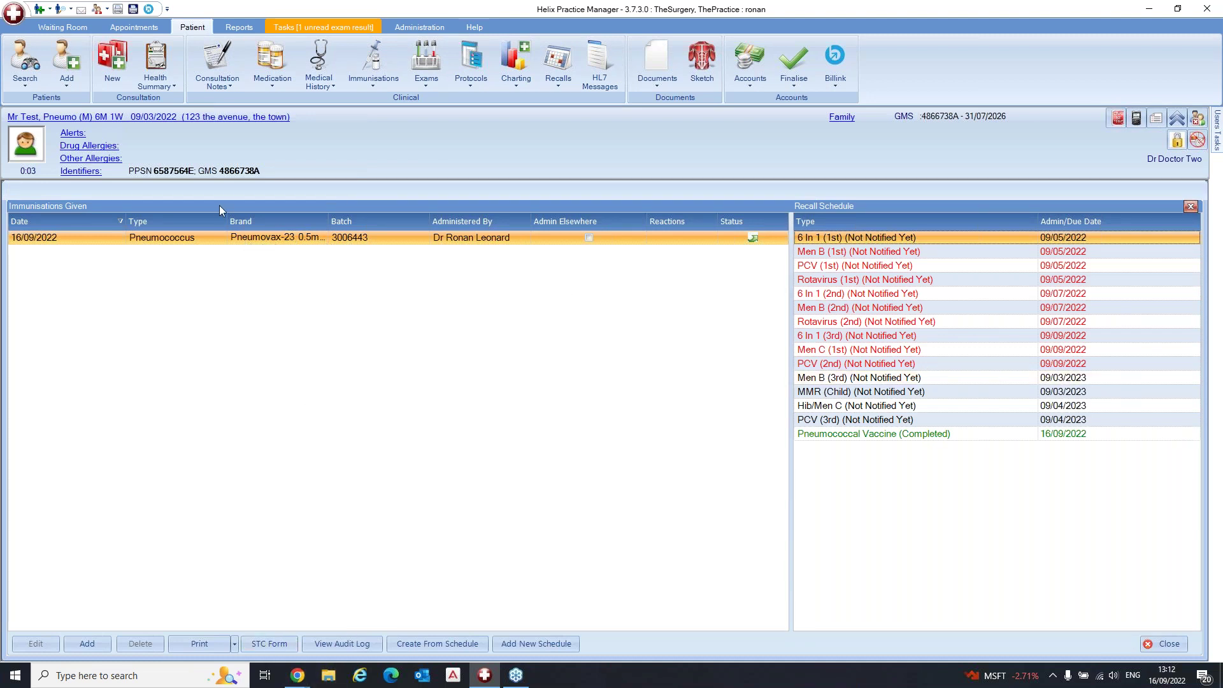
{"action": "left_click", "coordinate": [857, 433]}
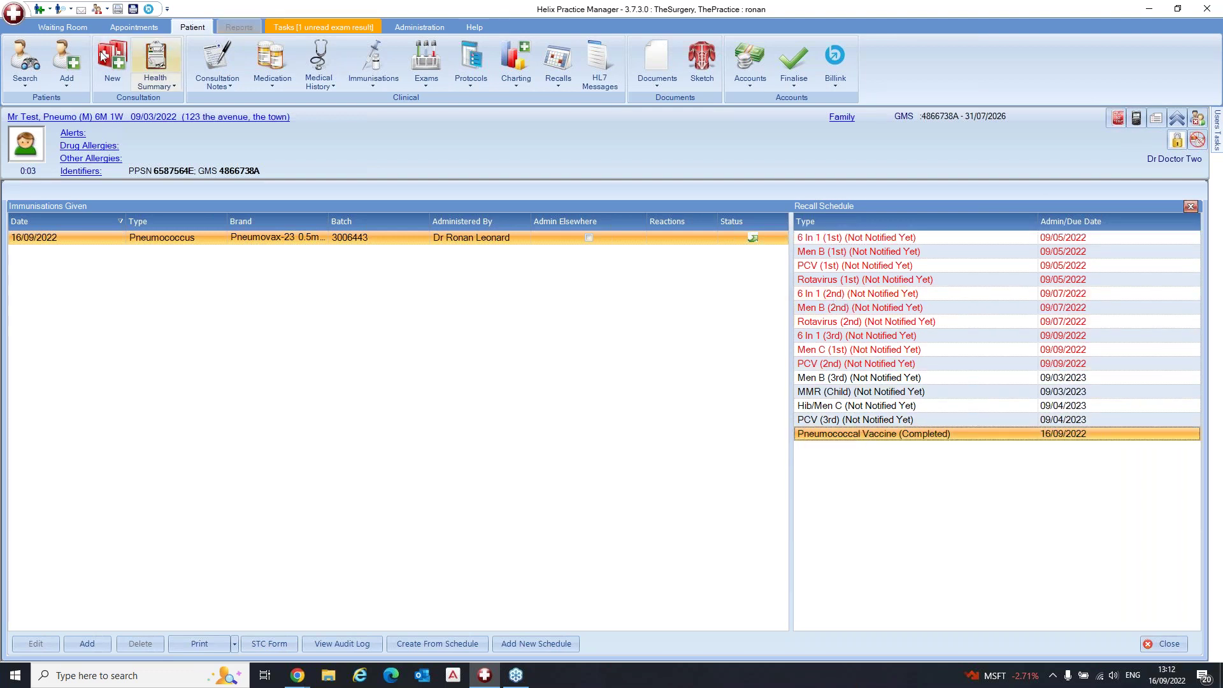
- Open the 76-year-old test patient's immunisations and select the completed Flu Vaccine recall
{"action": "left_click", "coordinate": [36, 61]}
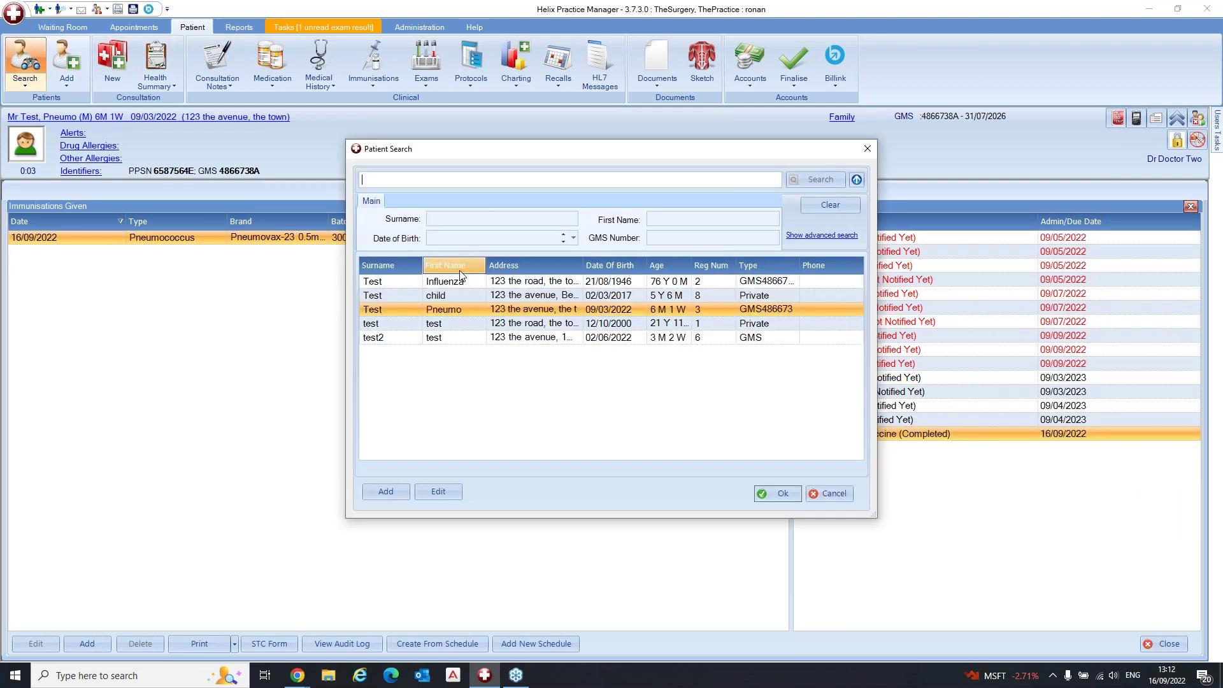
{"action": "double_click", "coordinate": [445, 280]}
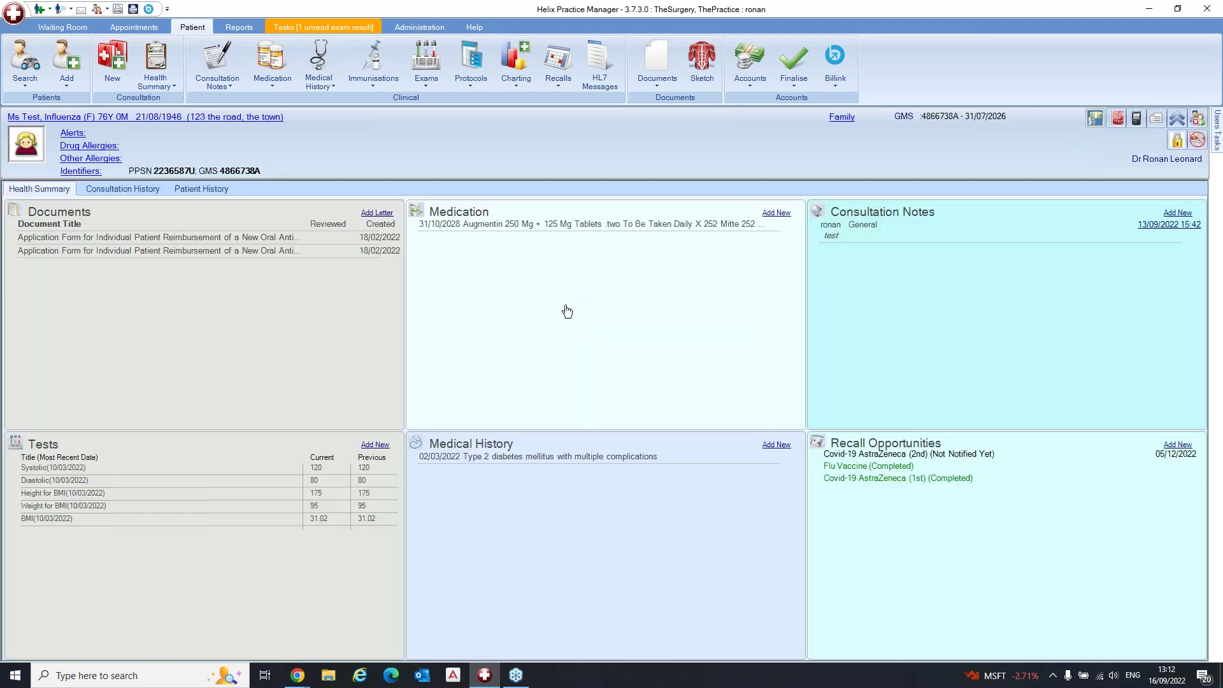
{"action": "left_click", "coordinate": [381, 81]}
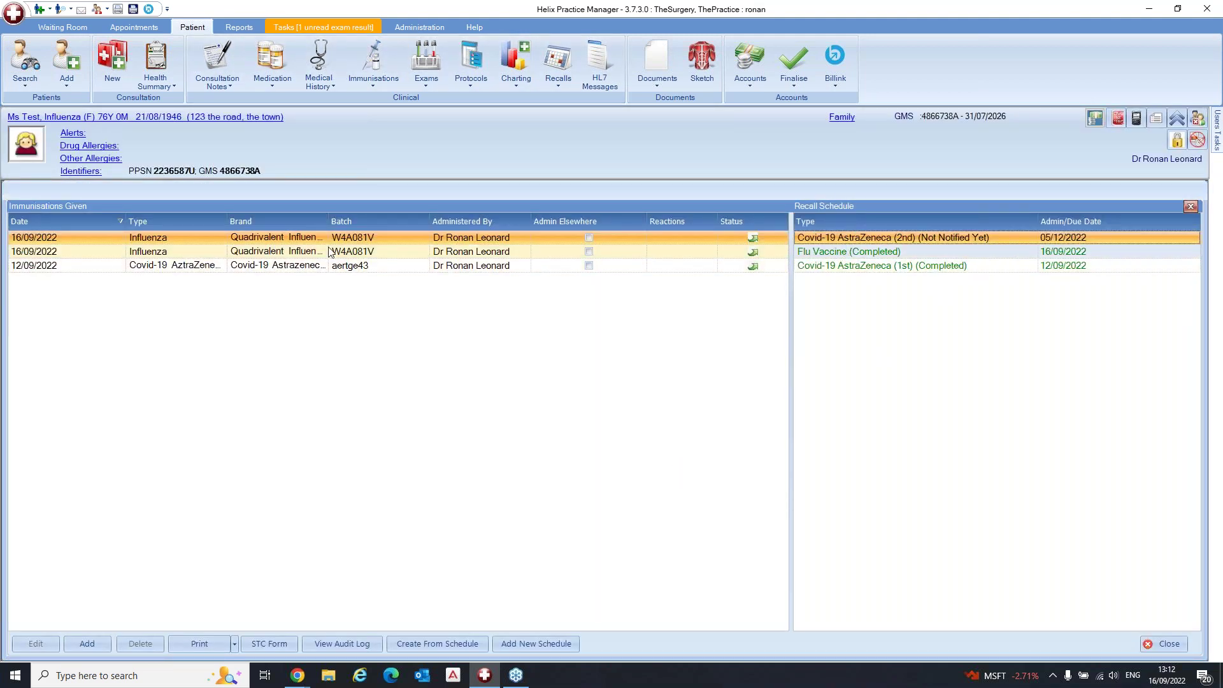
{"action": "left_click", "coordinate": [272, 251]}
{"action": "left_click", "coordinate": [247, 238]}
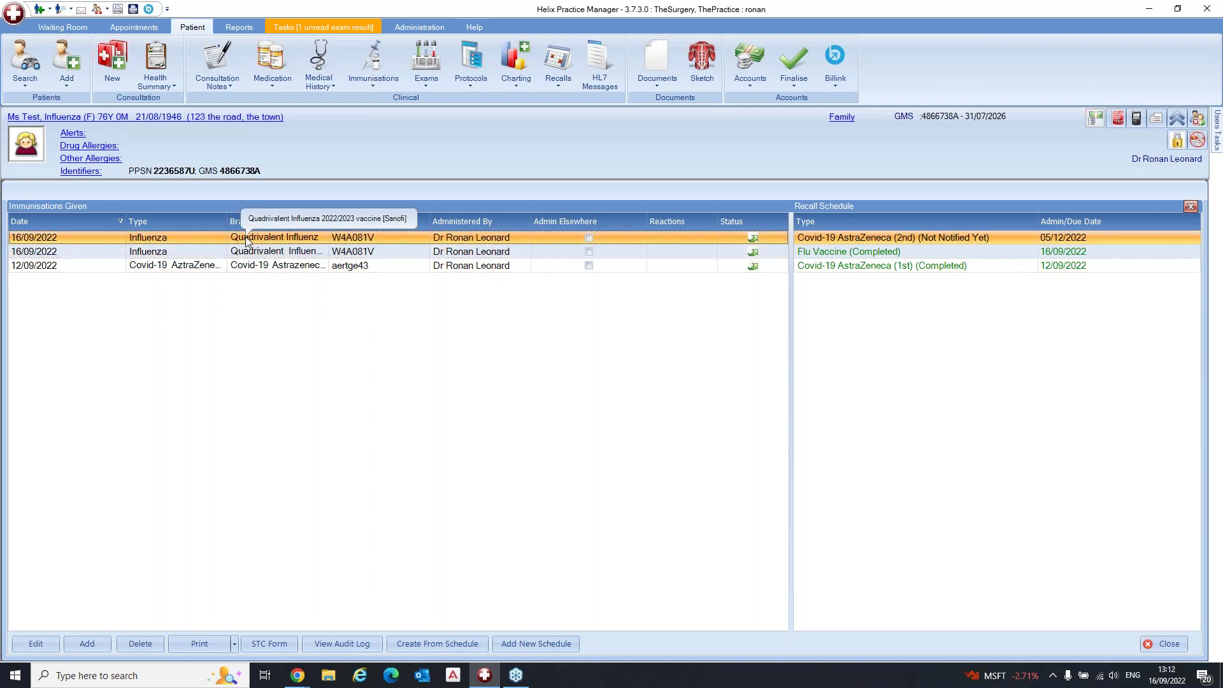
{"action": "left_click", "coordinate": [838, 252]}
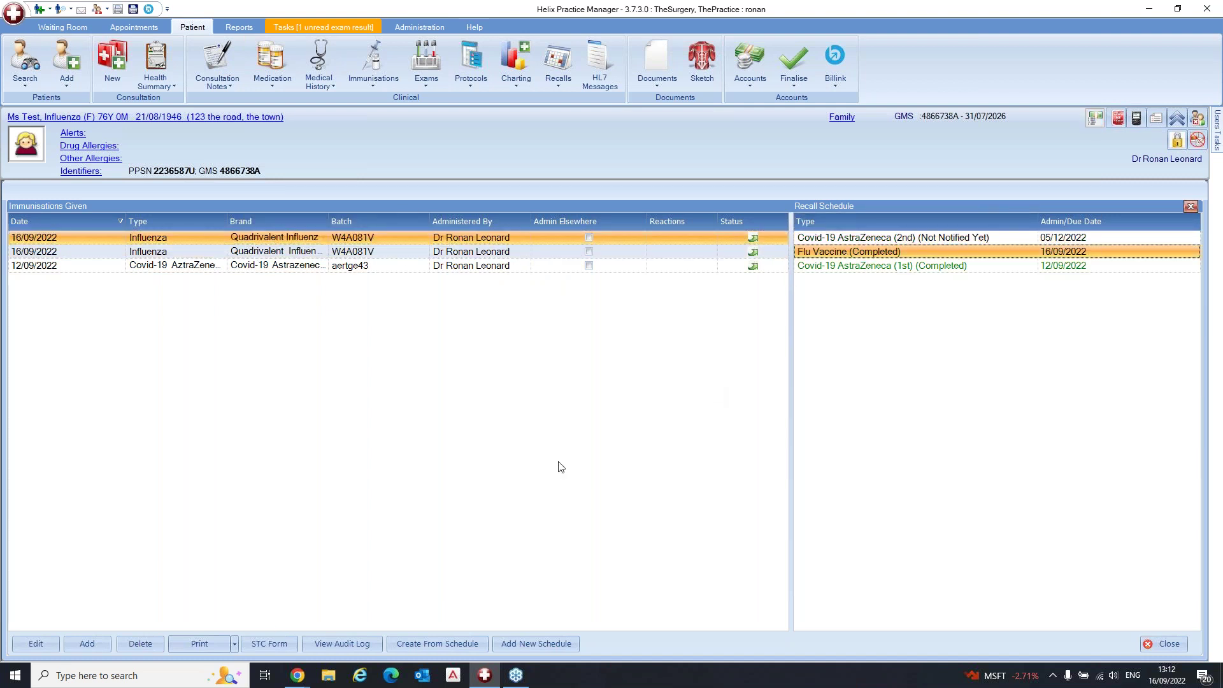
- Record Influenza consent from the schedule as Dose 1, not claimed, administered elsewhere
{"action": "left_click", "coordinate": [451, 647]}
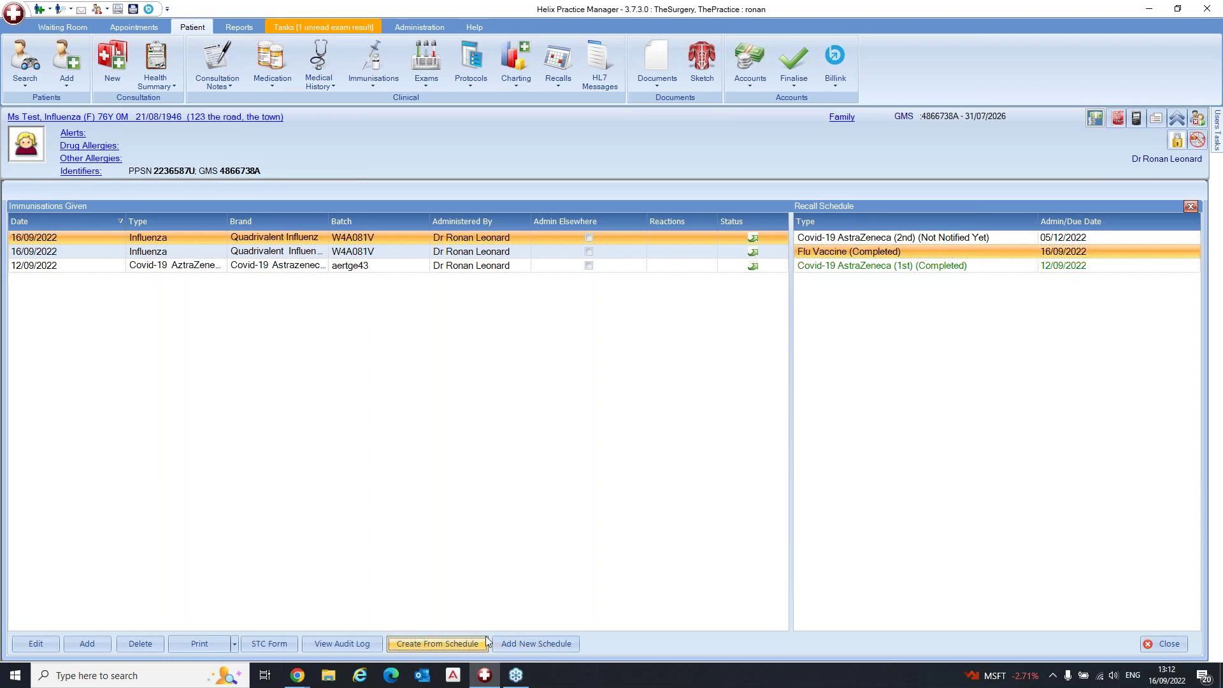
{"action": "left_click", "coordinate": [597, 181]}
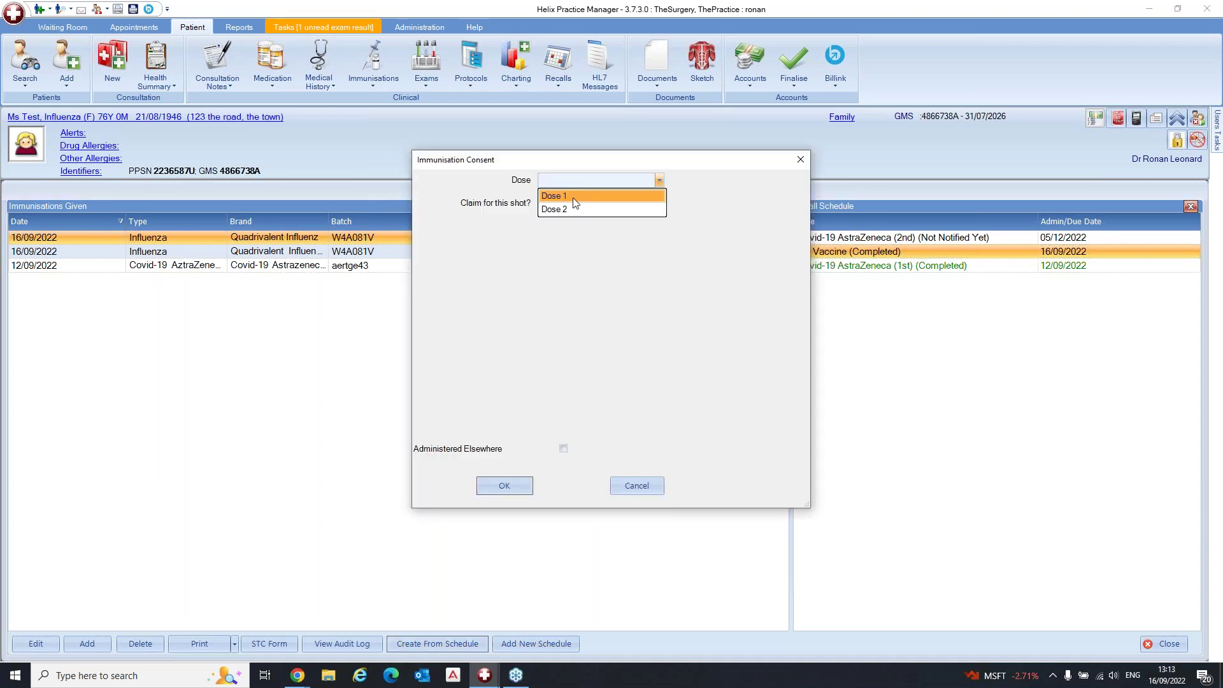
{"action": "left_click", "coordinate": [573, 197]}
{"action": "left_click", "coordinate": [573, 204]}
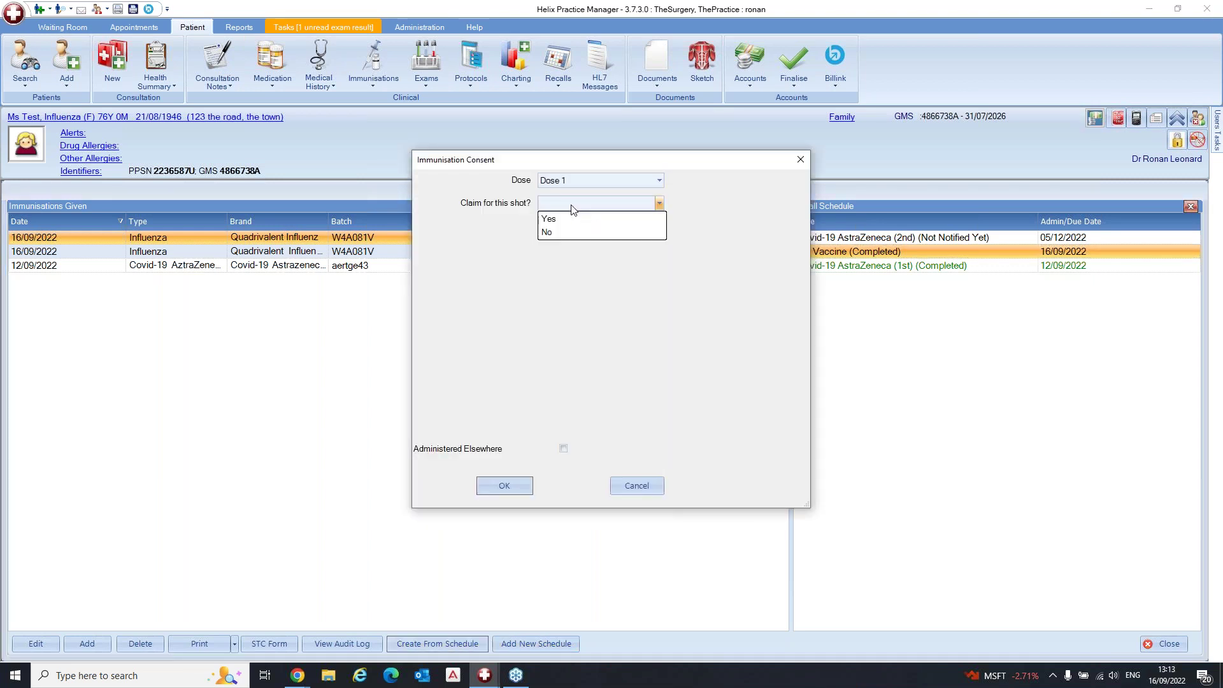
{"action": "left_click", "coordinate": [554, 233]}
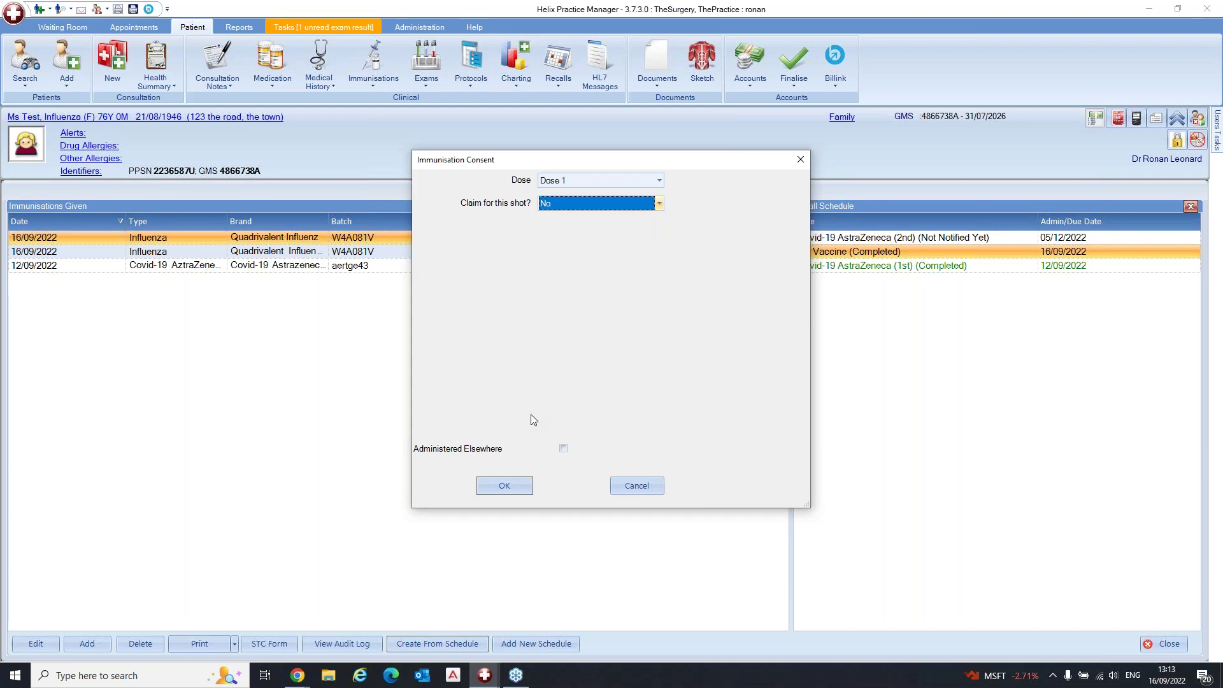
{"action": "left_click", "coordinate": [564, 449]}
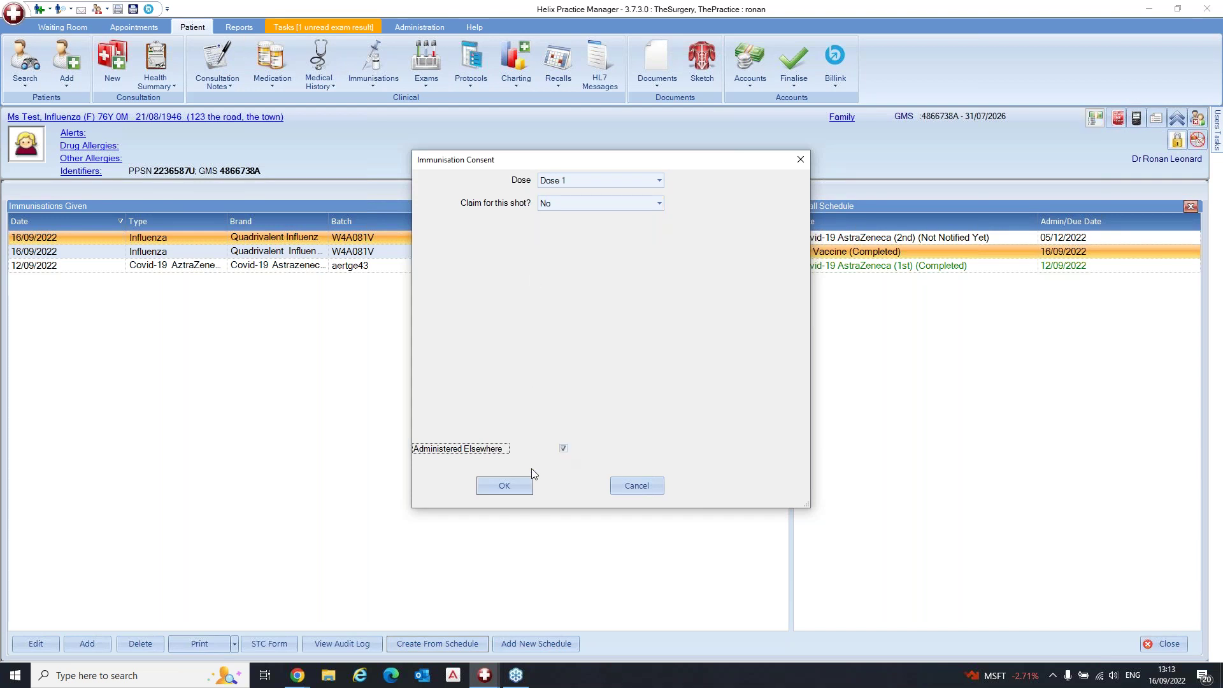
{"action": "left_click", "coordinate": [503, 486]}
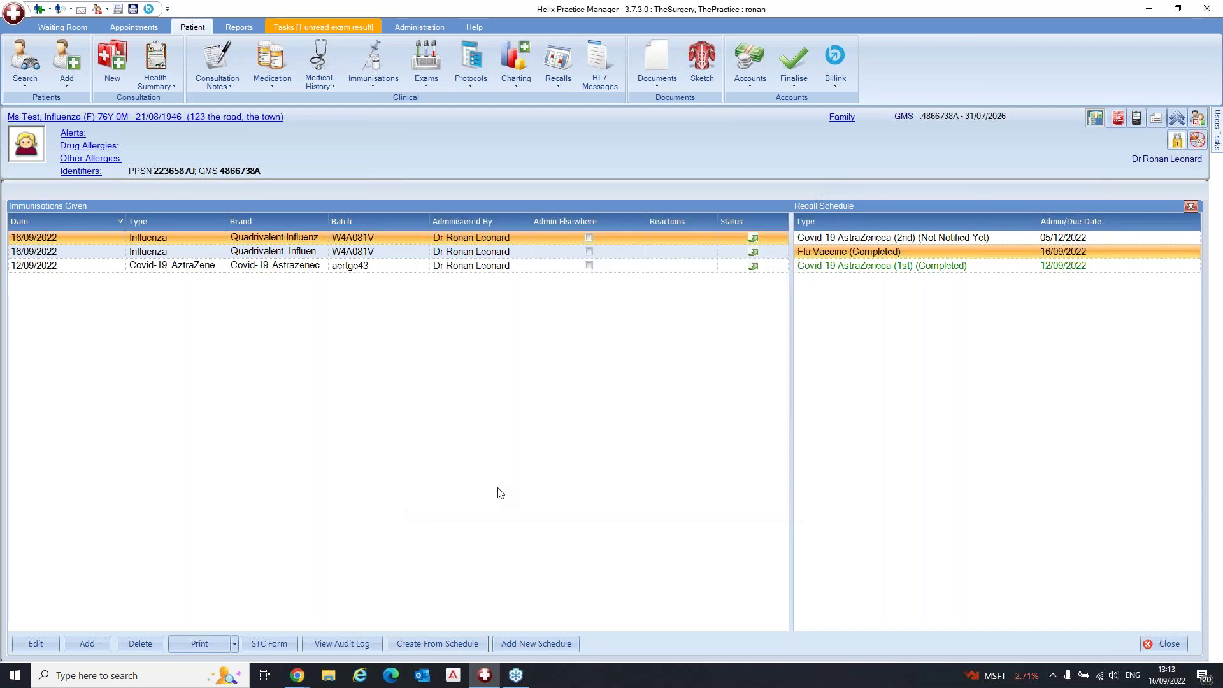
{"action": "left_click", "coordinate": [571, 210]}
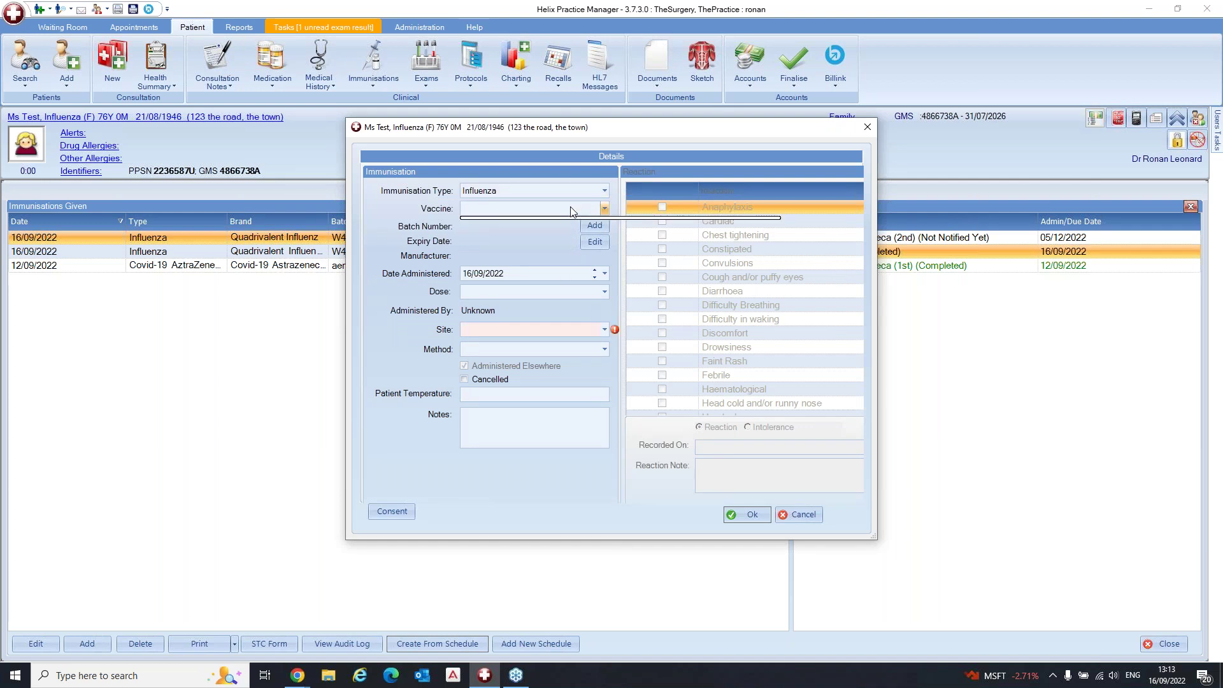
- Find the vaccine list still empty and cancel the Influenza Details entry without saving
{"action": "left_click", "coordinate": [570, 210]}
{"action": "left_click", "coordinate": [553, 208]}
{"action": "left_click", "coordinate": [553, 208]}
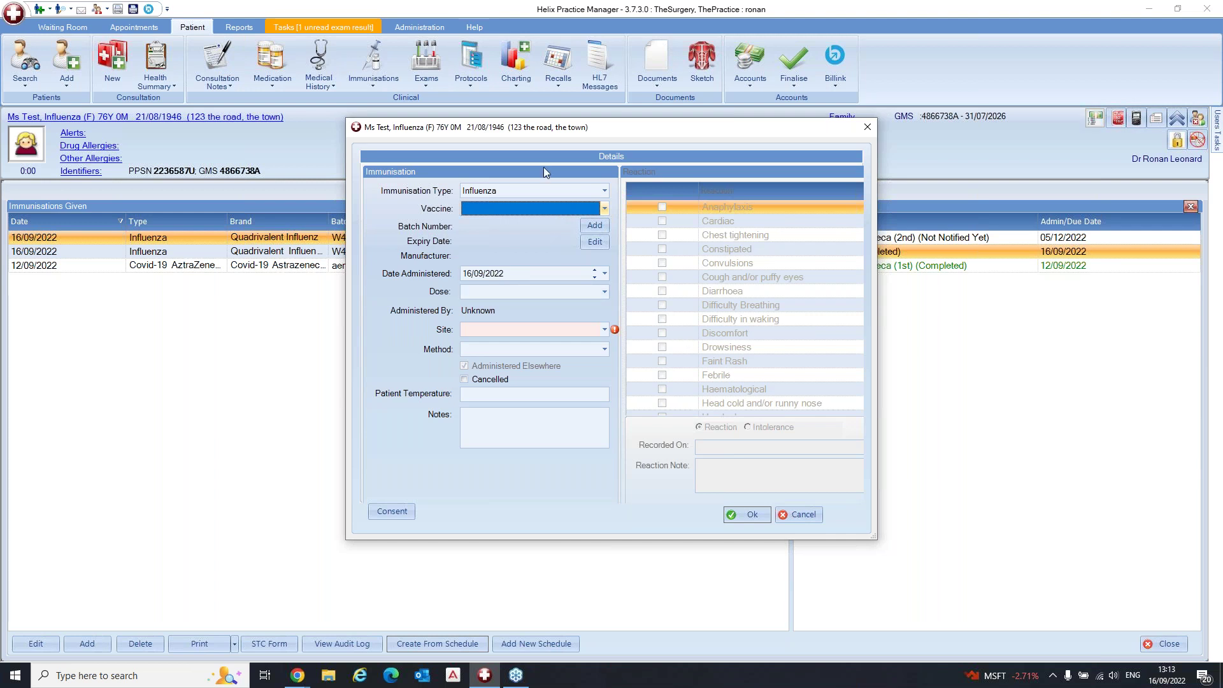
{"action": "left_click_drag", "start_coordinate": [567, 131], "coordinate": [555, 149]}
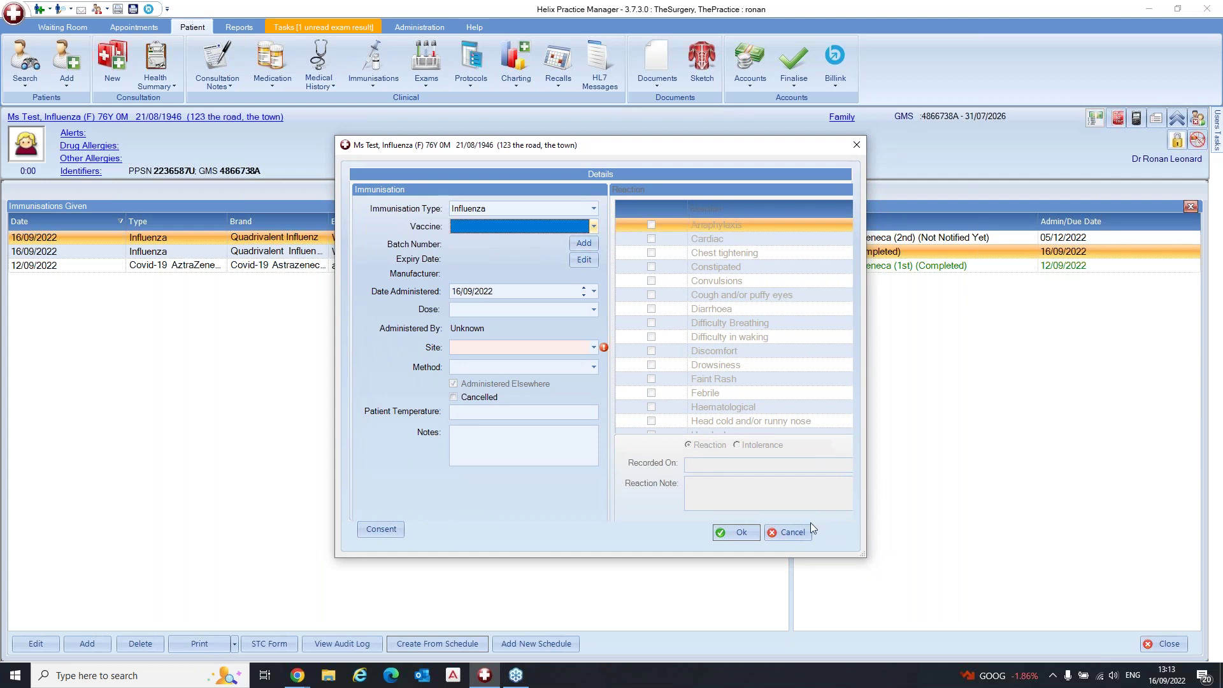
{"action": "left_click", "coordinate": [785, 530]}
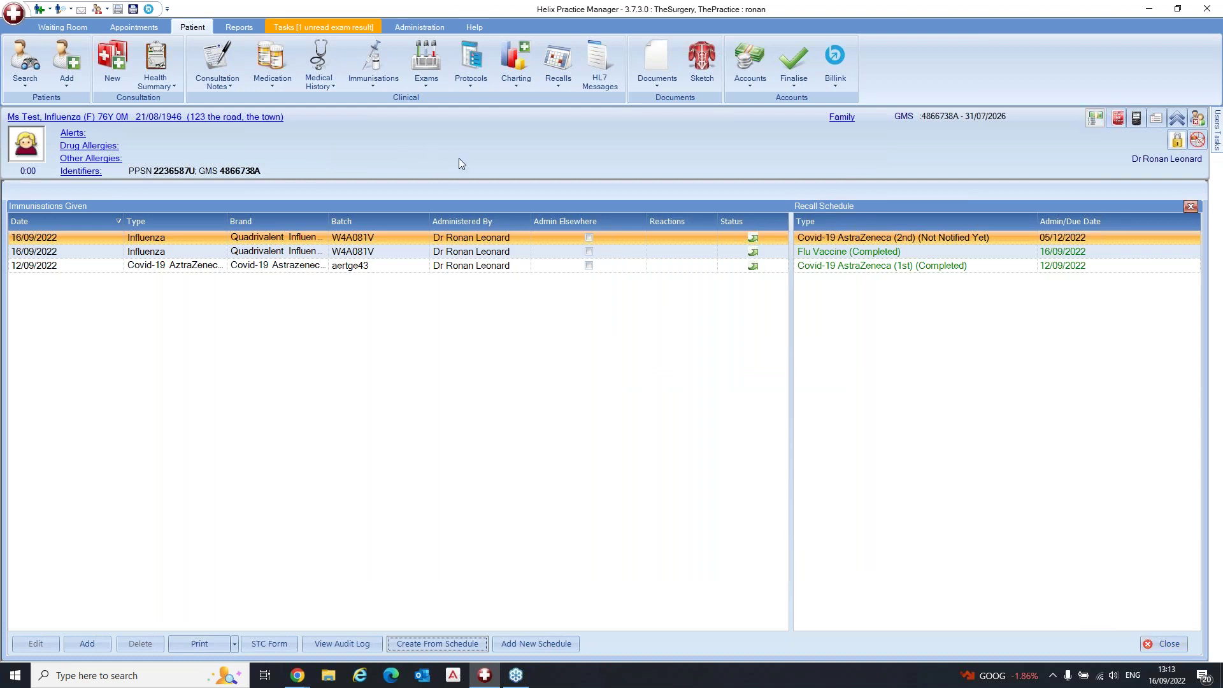
- Close Immunisations, returning to the Health Summary with the Flu Vaccine recall Completed
{"action": "left_click", "coordinate": [1167, 644]}
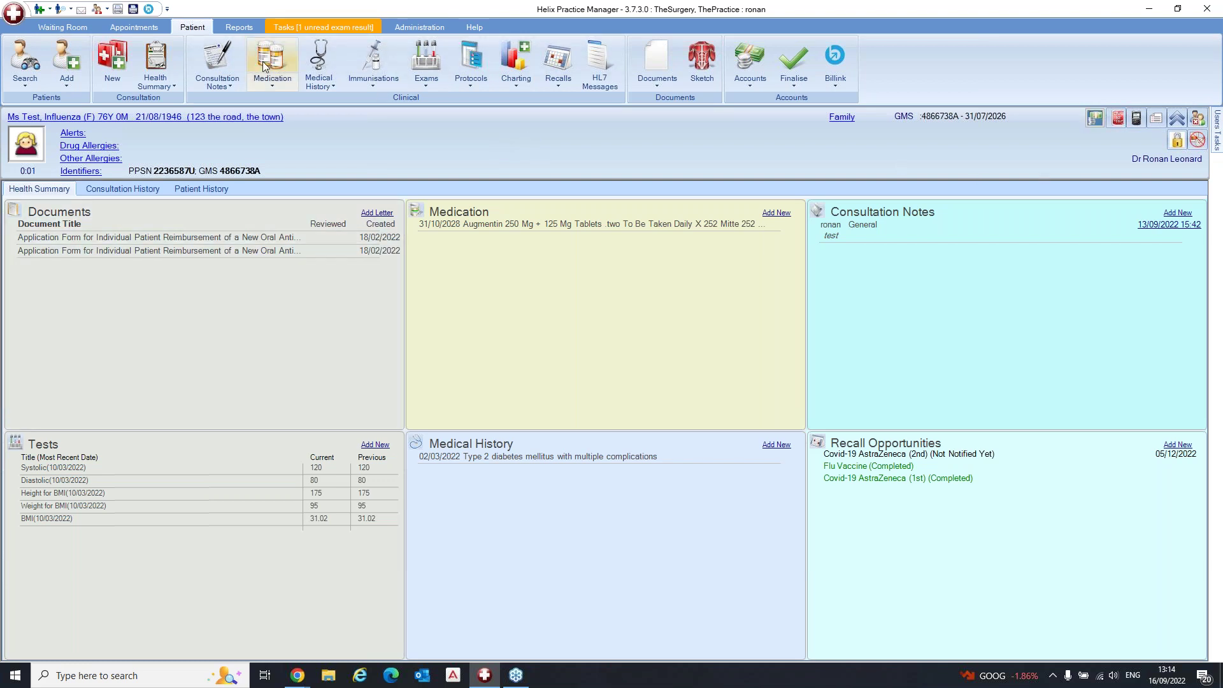
{"action": "left_click", "coordinate": [373, 61]}
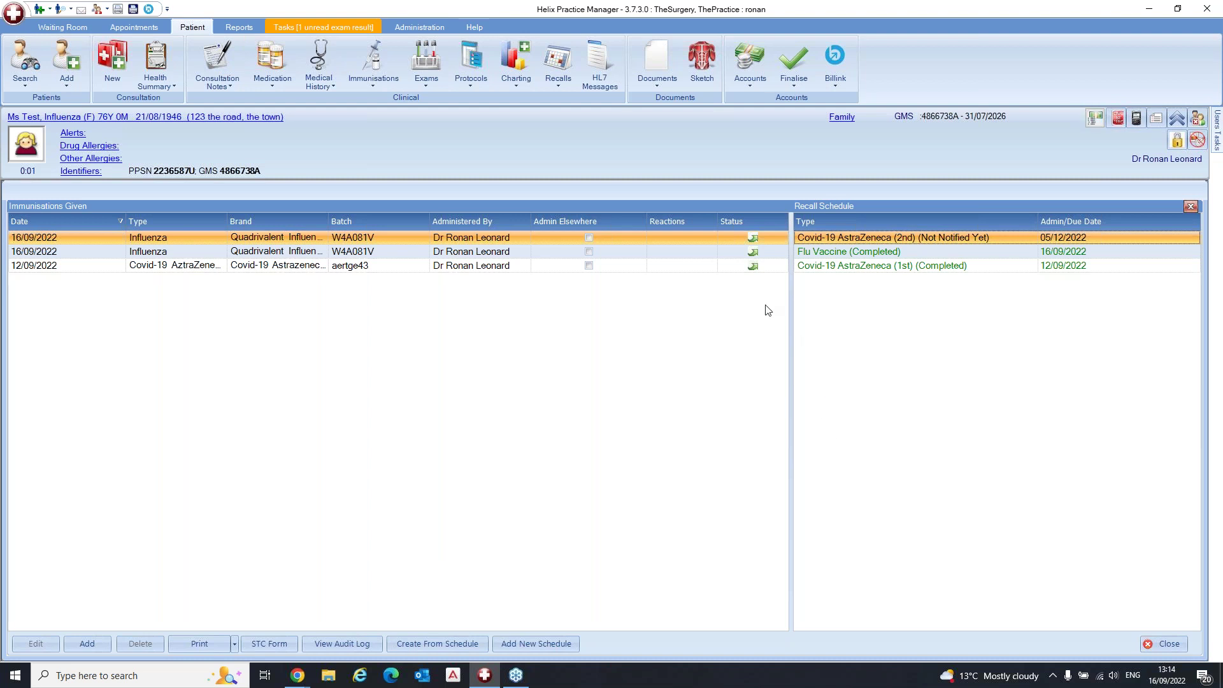
{"action": "left_click", "coordinate": [525, 648]}
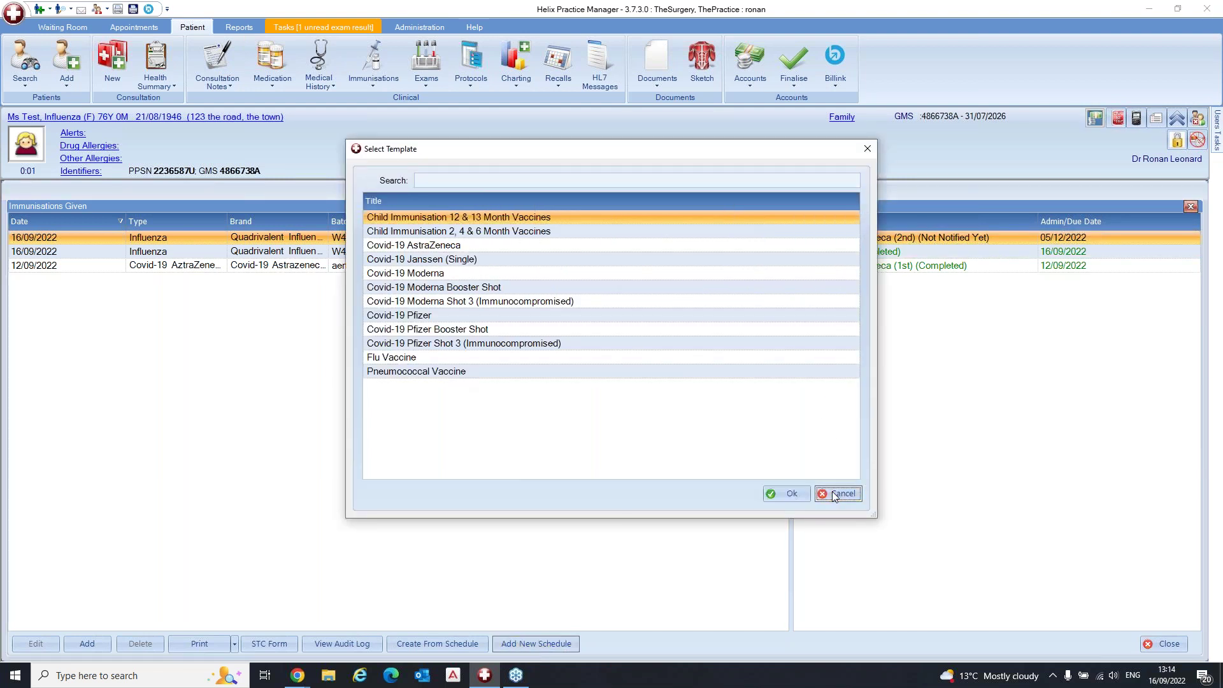
{"action": "left_click", "coordinate": [835, 497]}
{"action": "left_click", "coordinate": [464, 642]}
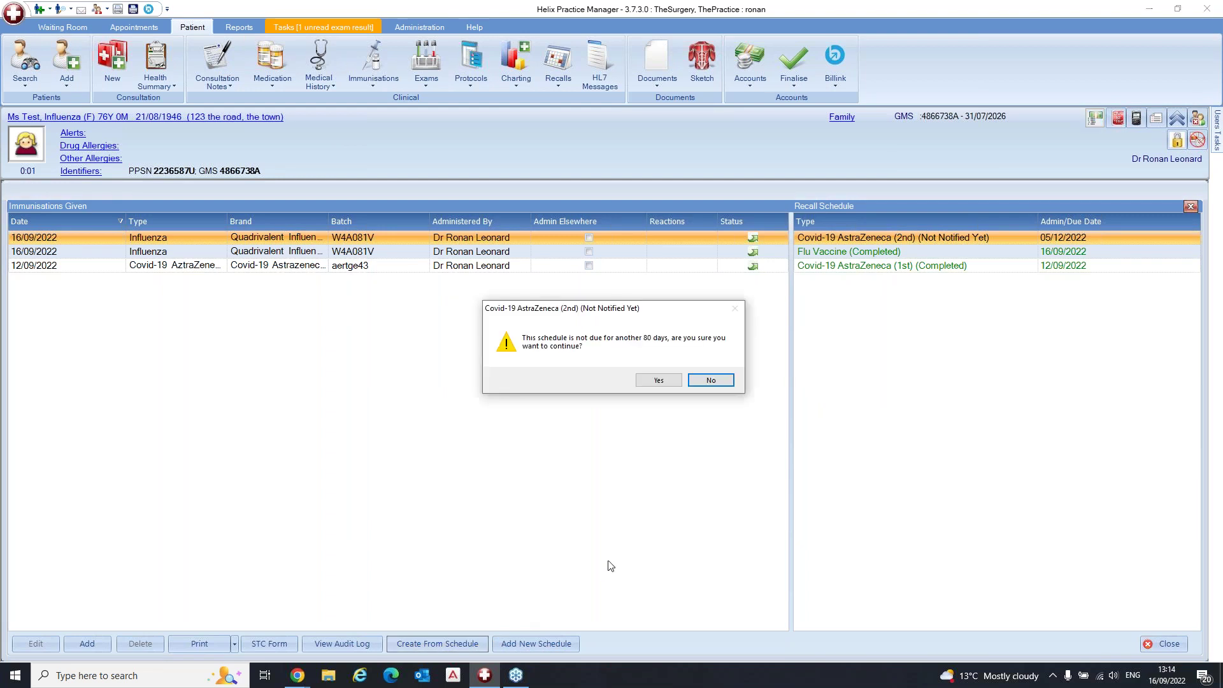
{"action": "left_click", "coordinate": [664, 379]}
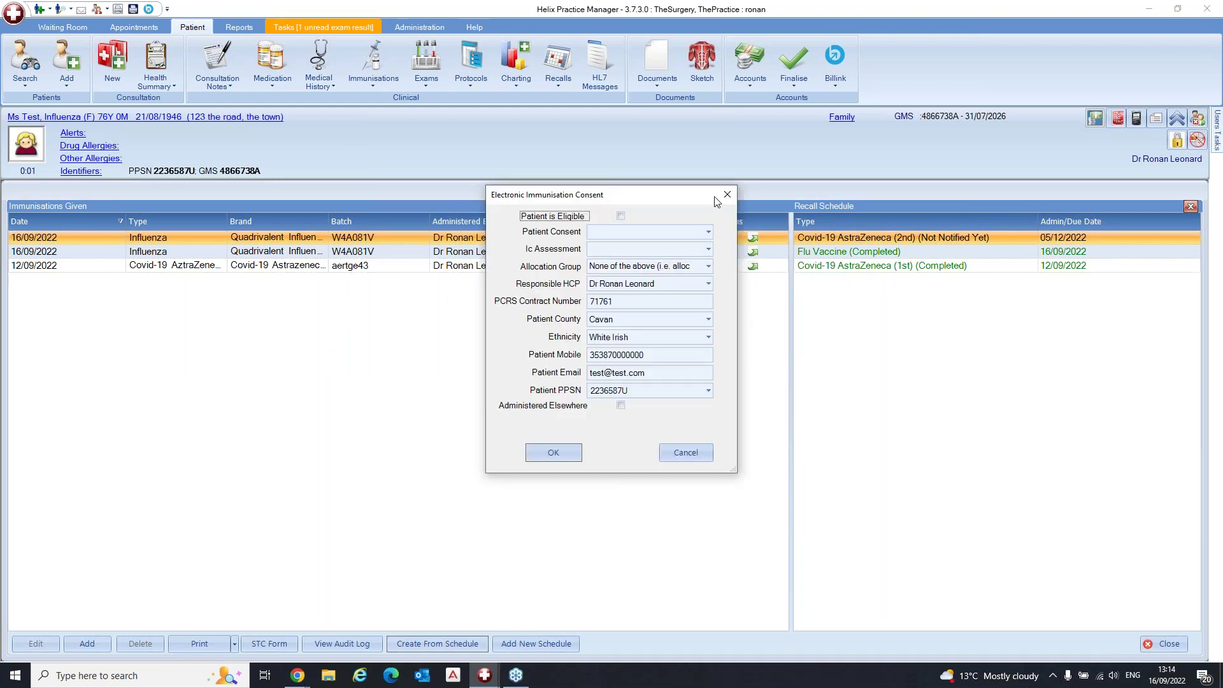
{"action": "left_click", "coordinate": [726, 194]}
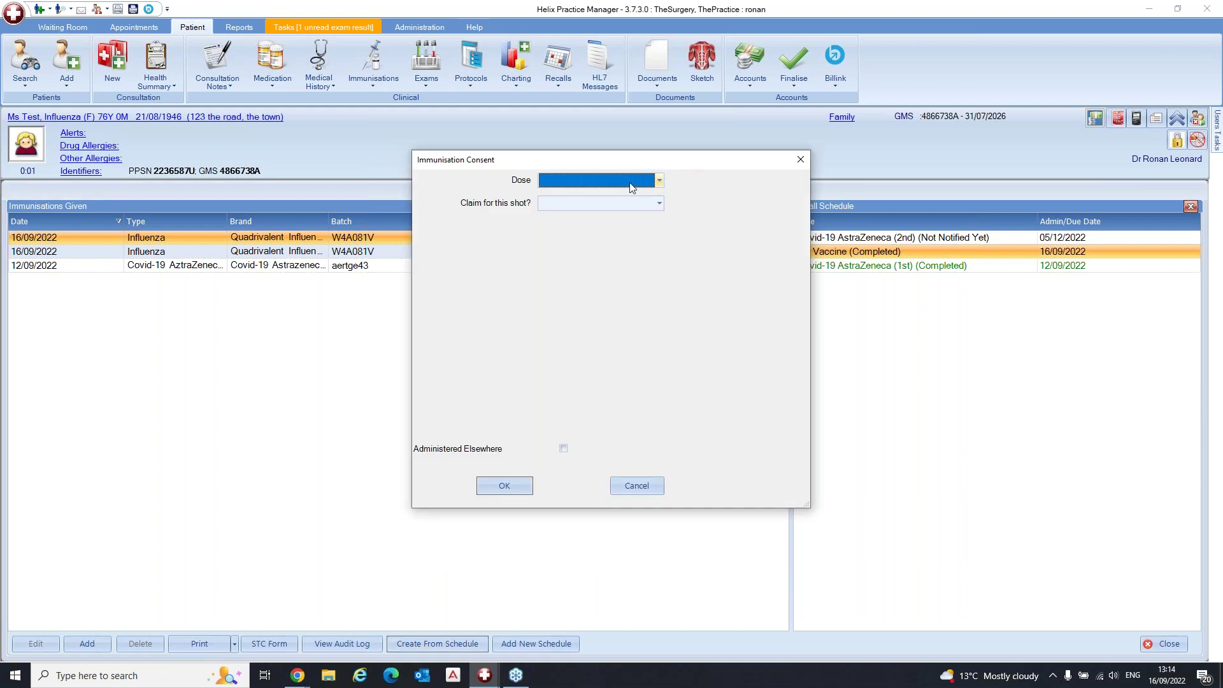
{"action": "left_click", "coordinate": [633, 184]}
{"action": "left_click", "coordinate": [797, 161]}
{"action": "left_click", "coordinate": [801, 158]}
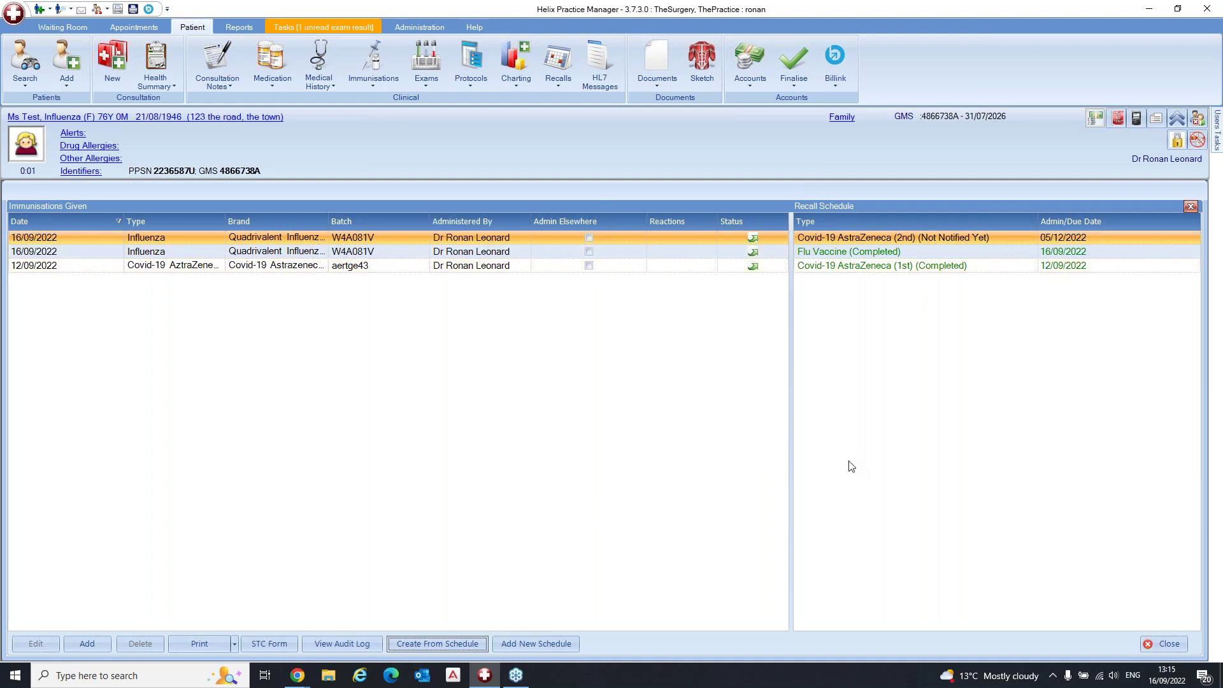
{"action": "left_click", "coordinate": [1165, 644]}
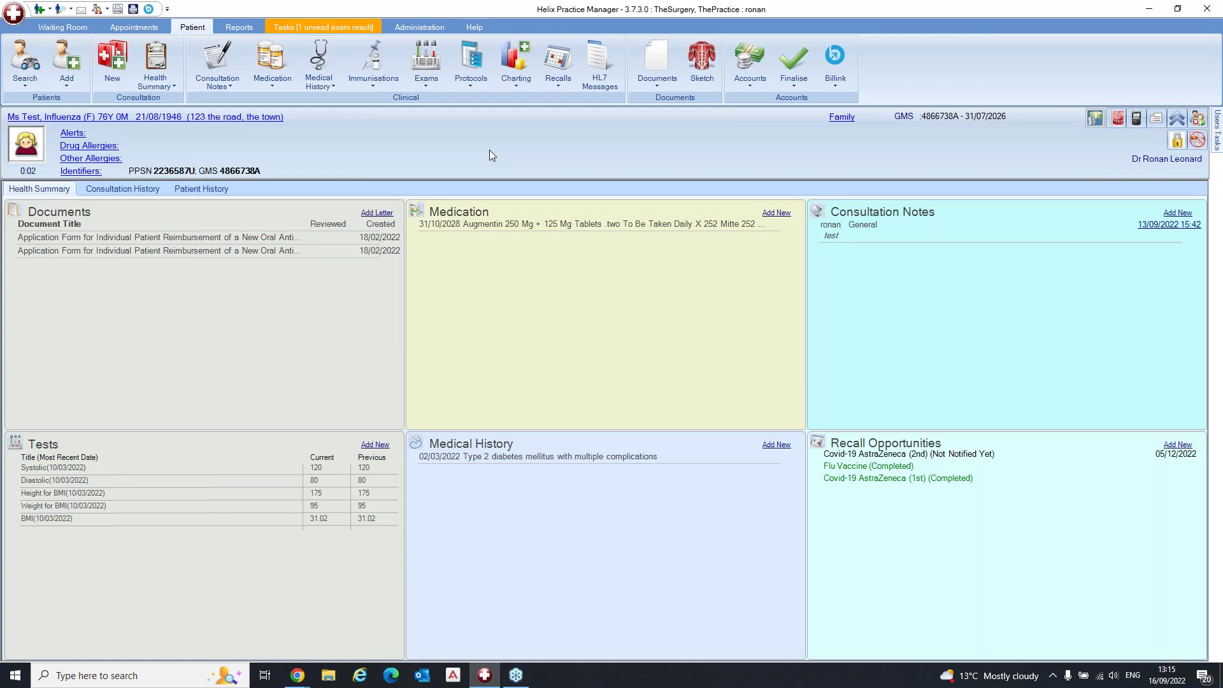
- Open the Vaccine Claim Tracker from the administration Tasks area
{"action": "left_click", "coordinate": [420, 29]}
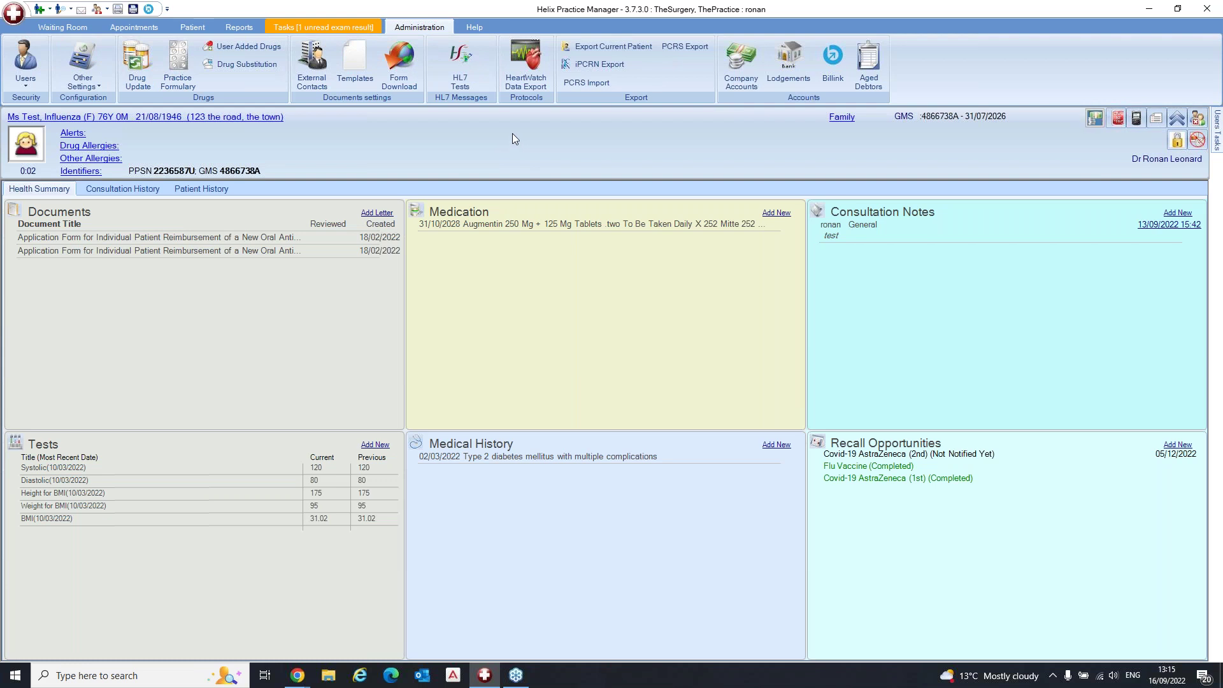
{"action": "left_click", "coordinate": [319, 25]}
{"action": "left_click", "coordinate": [572, 82]}
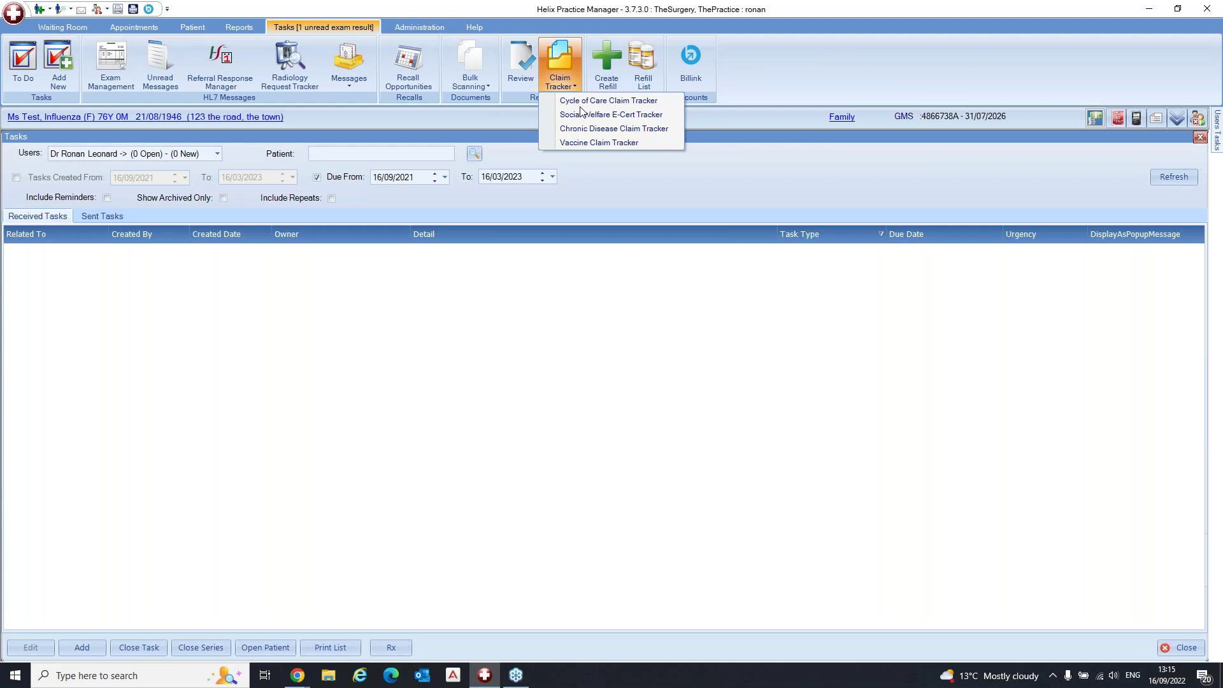
{"action": "left_click", "coordinate": [589, 140]}
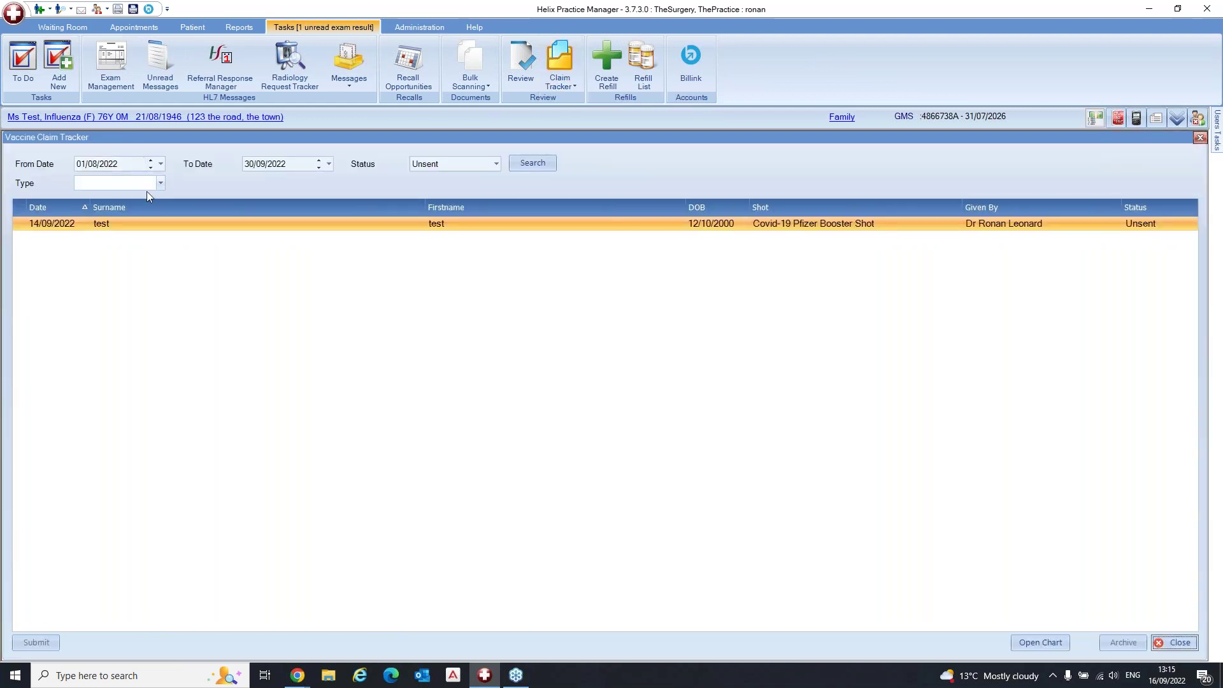
- Leave the vaccine Type filter empty, keep Status on Unsent, then close the tracker
{"action": "left_click", "coordinate": [161, 182]}
{"action": "left_click", "coordinate": [404, 181]}
{"action": "left_click", "coordinate": [444, 164]}
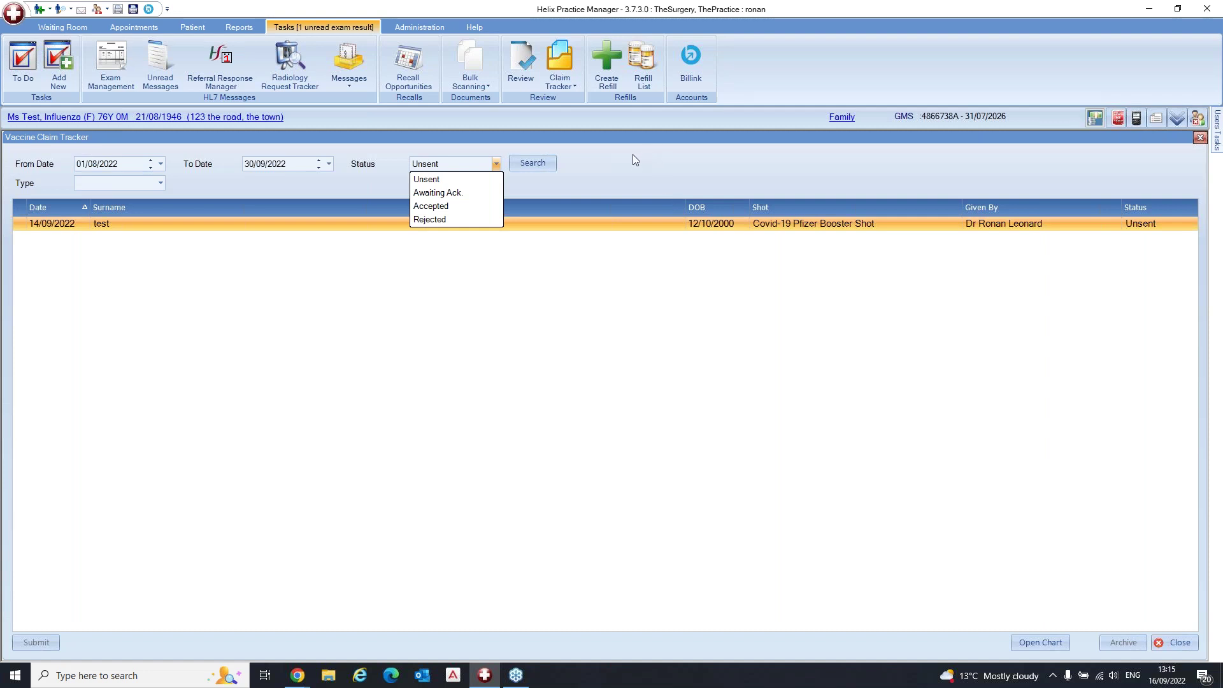
{"action": "left_click", "coordinate": [510, 162]}
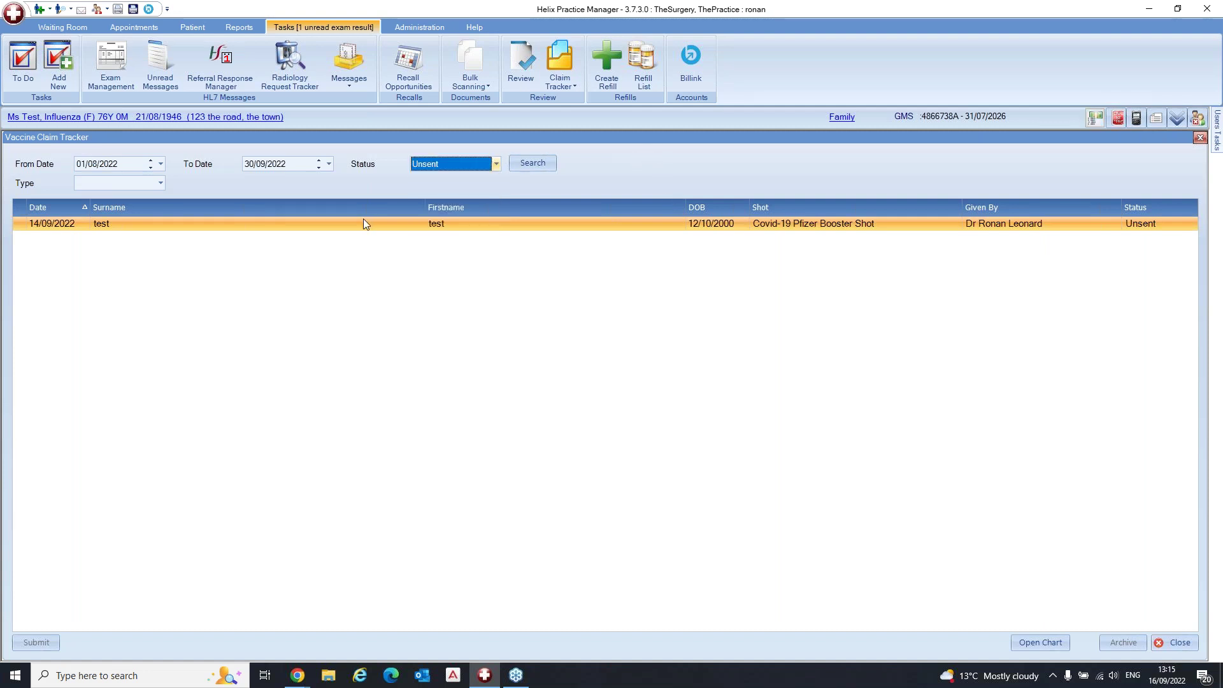
{"action": "left_click", "coordinate": [1171, 643]}
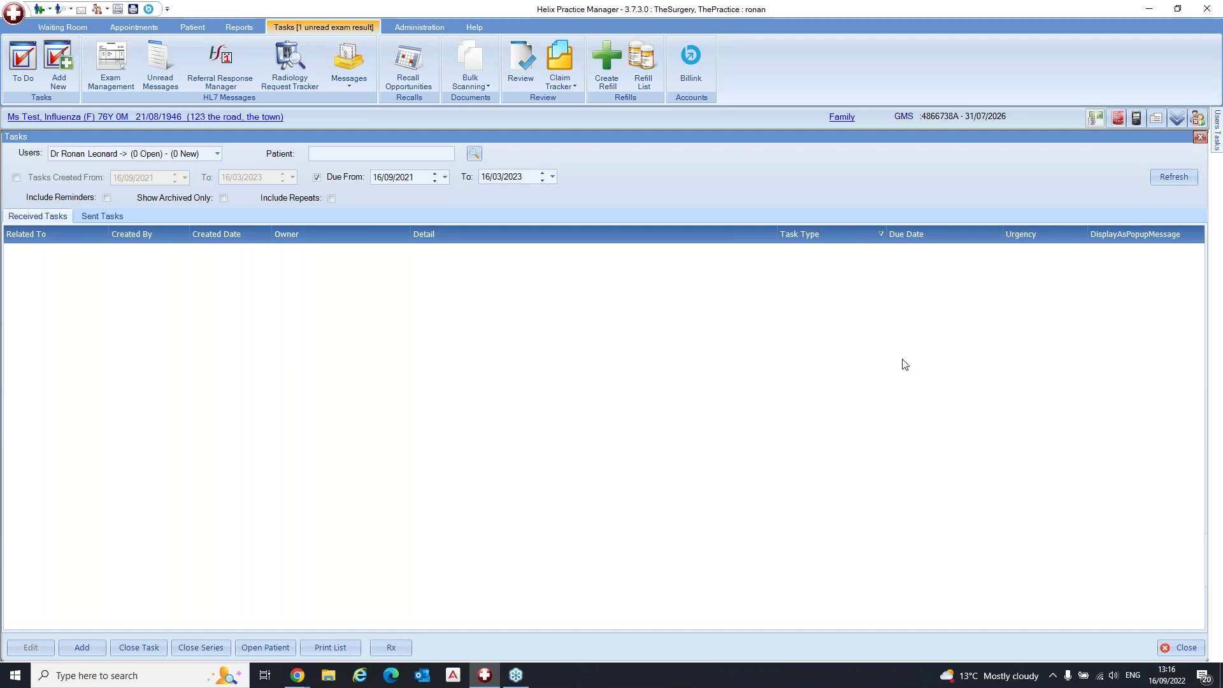
- Close the Tasks list and switch back to the Patient functions
{"action": "left_click", "coordinate": [1180, 647]}
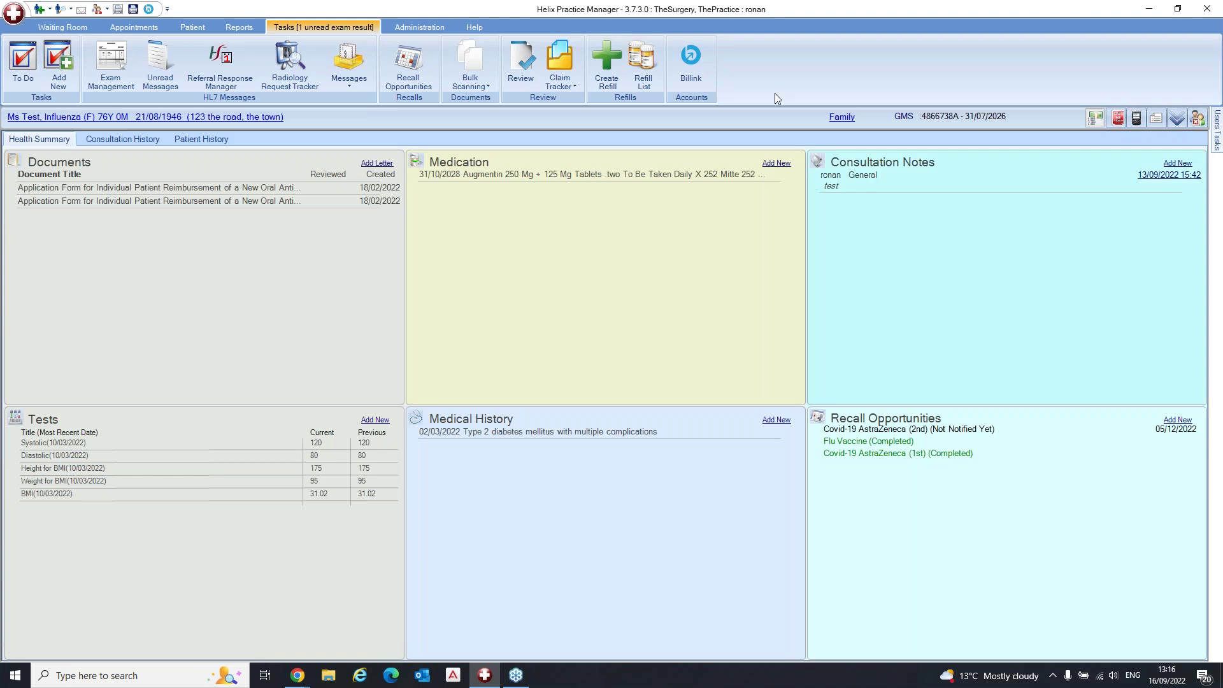
{"action": "left_click", "coordinate": [185, 27]}
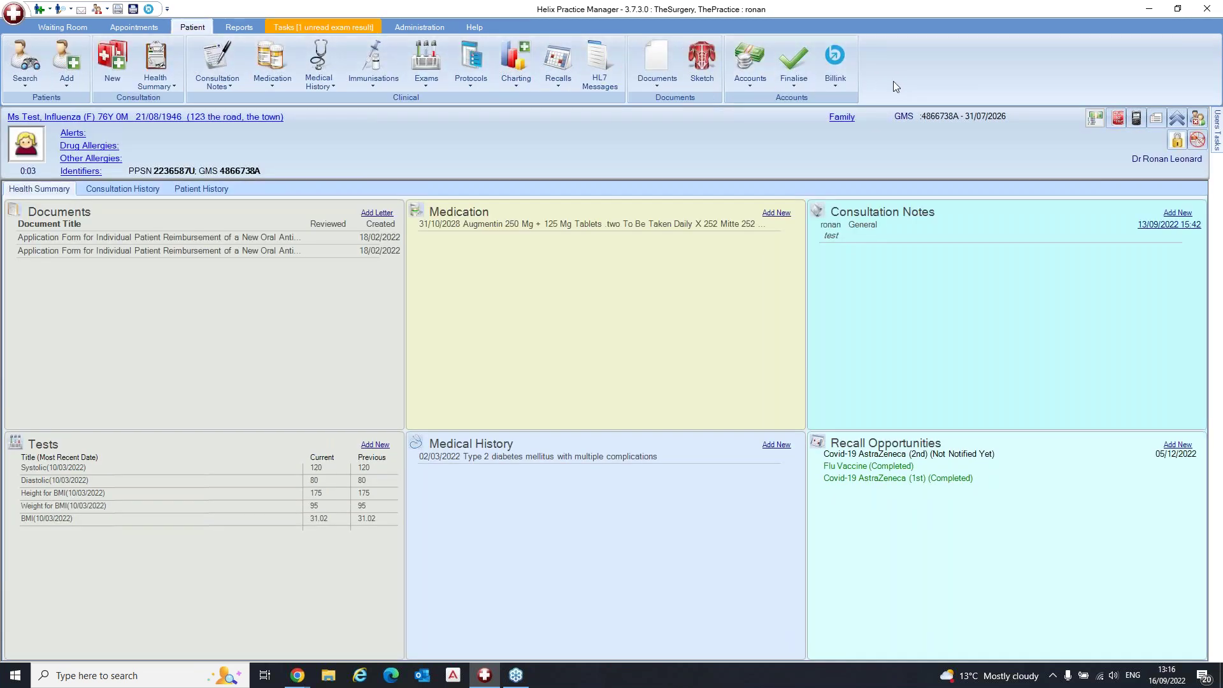